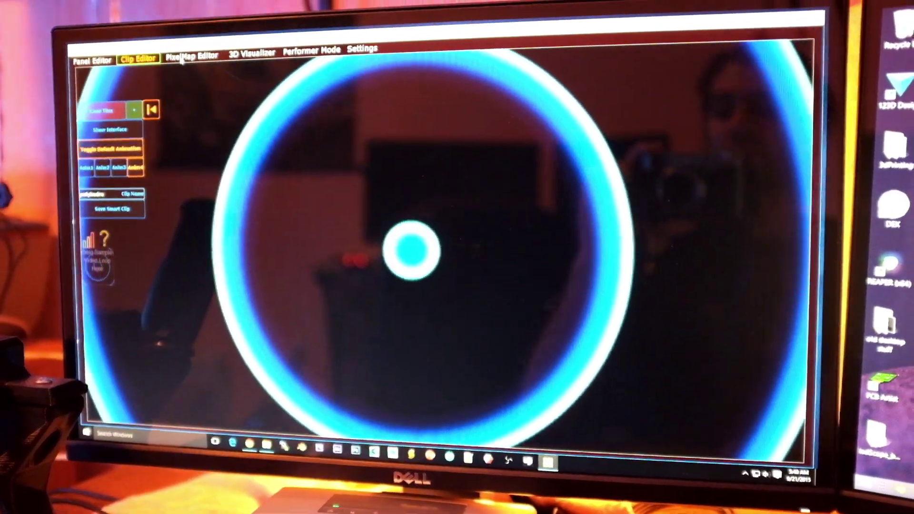
Tour the Clip, Panel, Performer Mode and Settings views, ending on the triangle-and-octagons pixel map.
{"action": "left_click", "coordinate": [182, 51]}
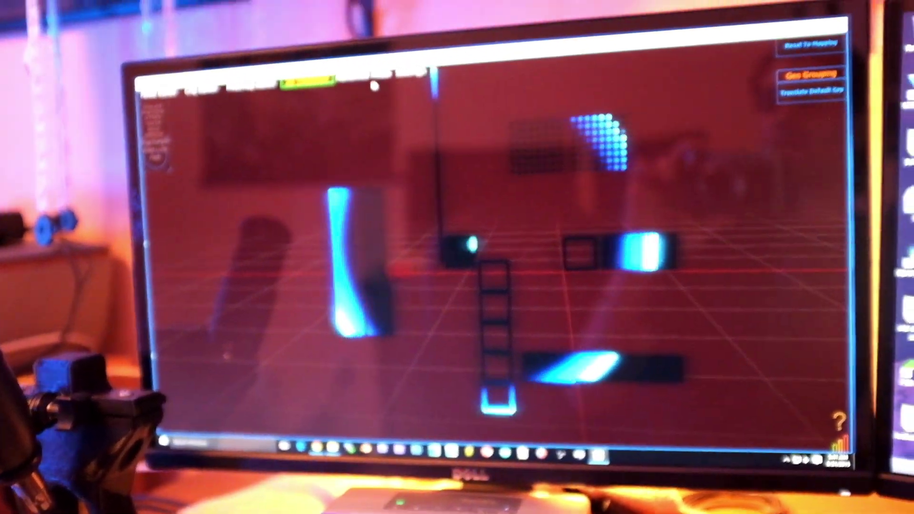
{"action": "left_click", "coordinate": [374, 63]}
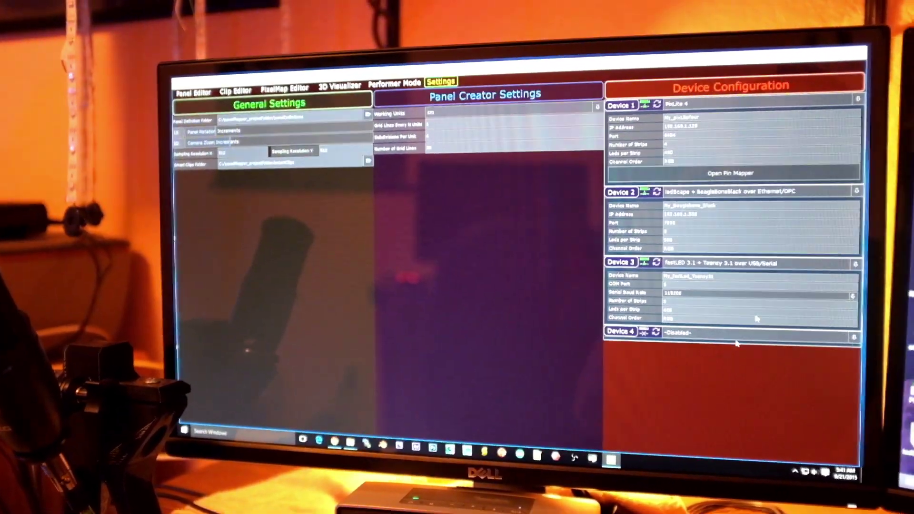
{"action": "left_click", "coordinate": [300, 80]}
{"action": "left_click", "coordinate": [230, 86]}
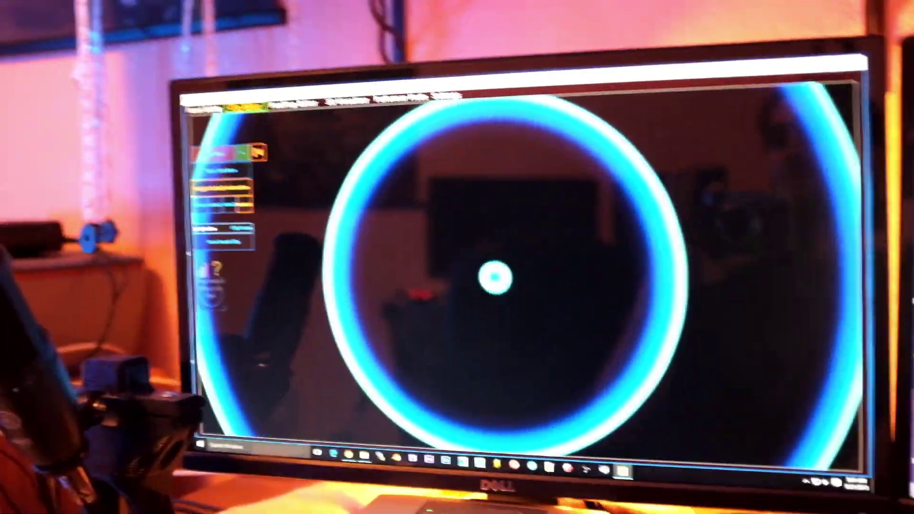
{"action": "left_click", "coordinate": [203, 107]}
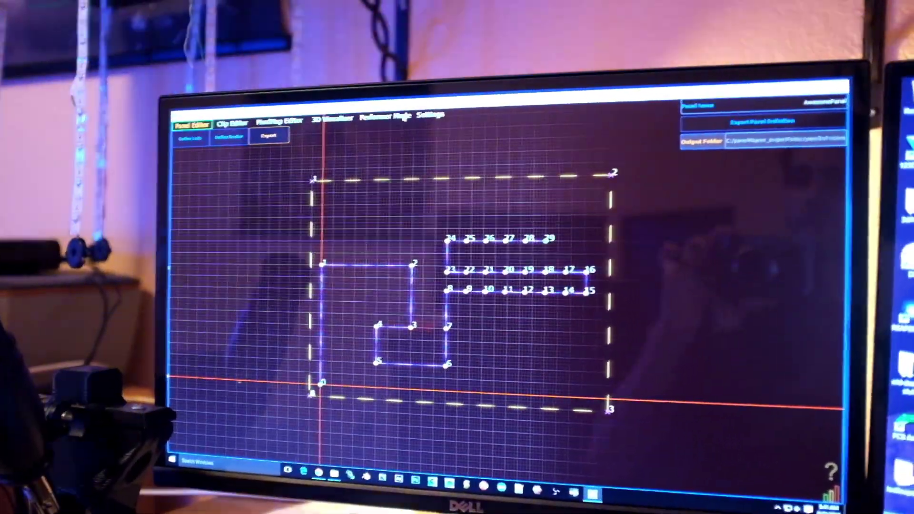
{"action": "left_click", "coordinate": [374, 114]}
{"action": "left_click", "coordinate": [420, 112]}
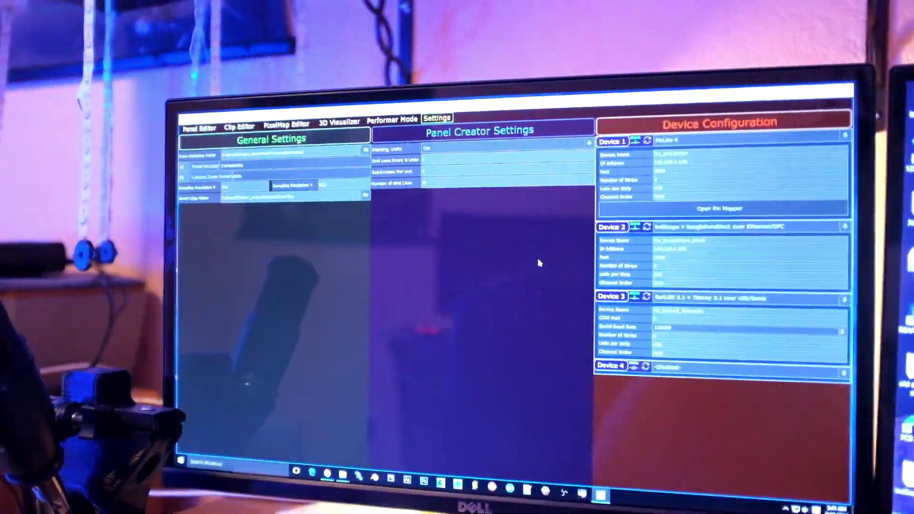
{"action": "left_click", "coordinate": [268, 119]}
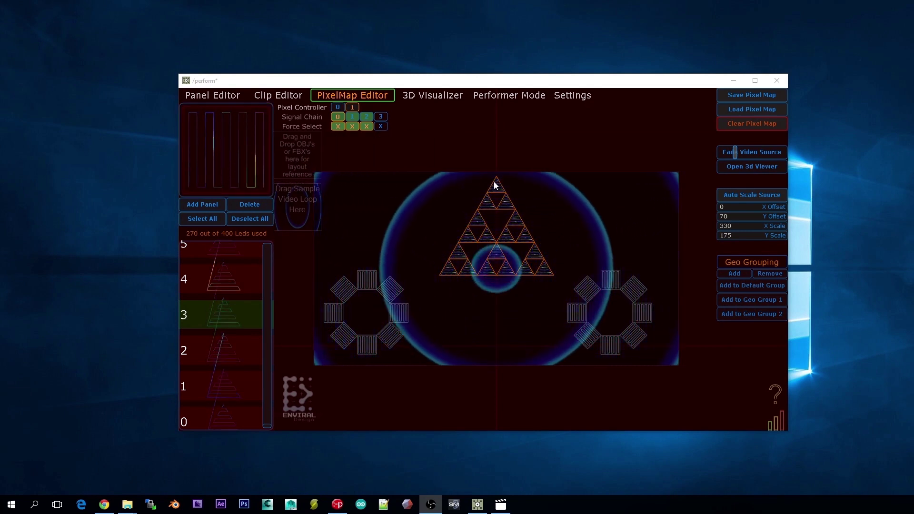
Clear the forced selection, switch to Pixel Controller 0, and select Signal Chain 0.
{"action": "left_click", "coordinate": [354, 126]}
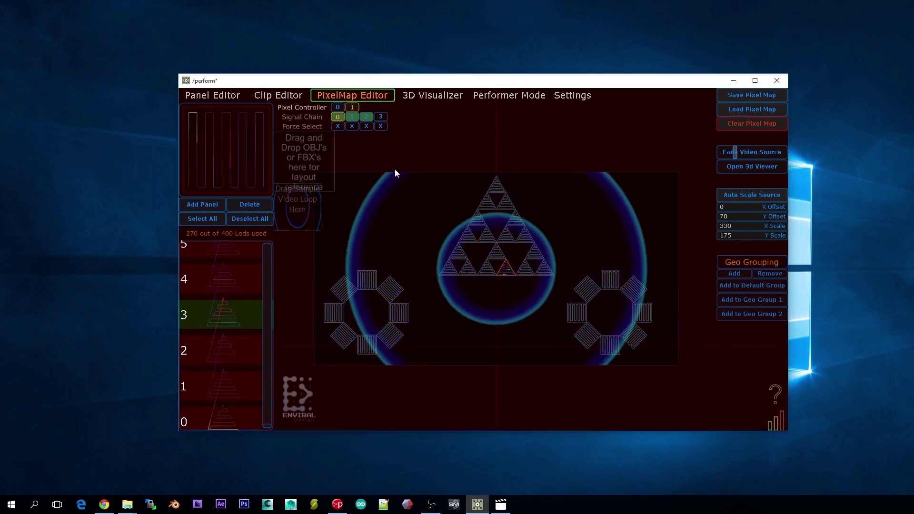
{"action": "left_click", "coordinate": [351, 107]}
{"action": "left_click", "coordinate": [352, 107]}
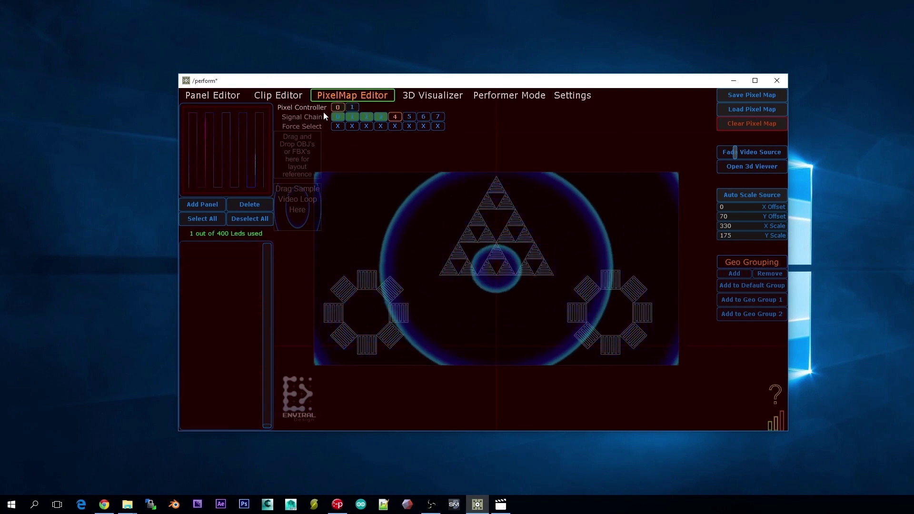
{"action": "left_click", "coordinate": [341, 115]}
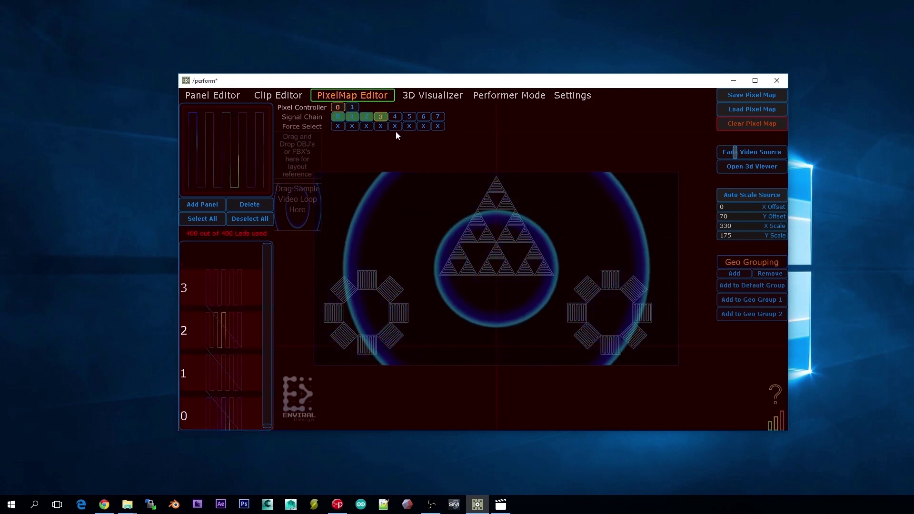
{"action": "left_click", "coordinate": [340, 118]}
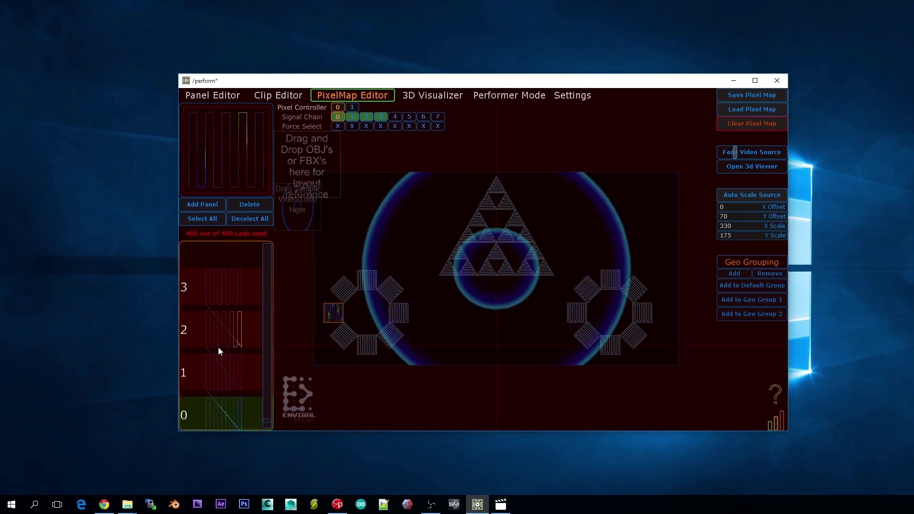
Select panels 1, 0 and 2 of chain 0 and reposition the group on the left octagon.
{"action": "left_click", "coordinate": [237, 373]}
{"action": "left_click", "coordinate": [221, 415]}
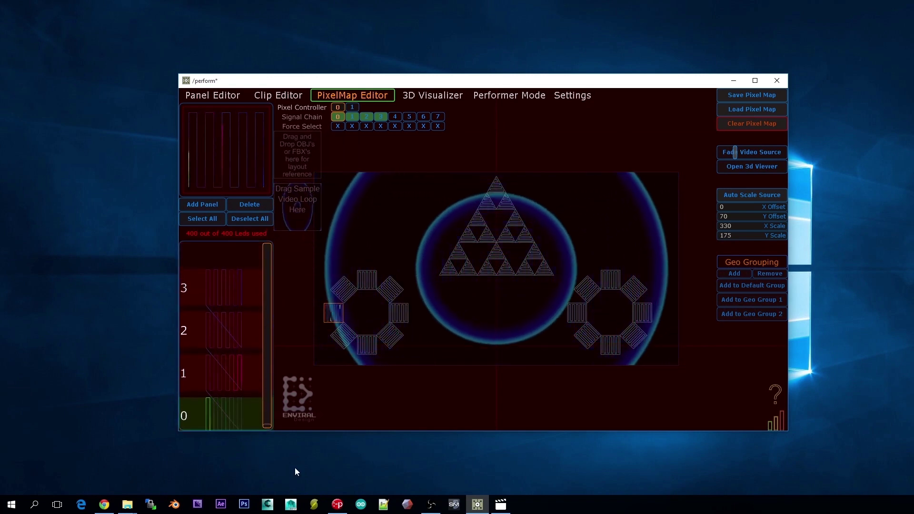
{"action": "left_click", "coordinate": [223, 329]}
{"action": "left_click", "coordinate": [224, 390]}
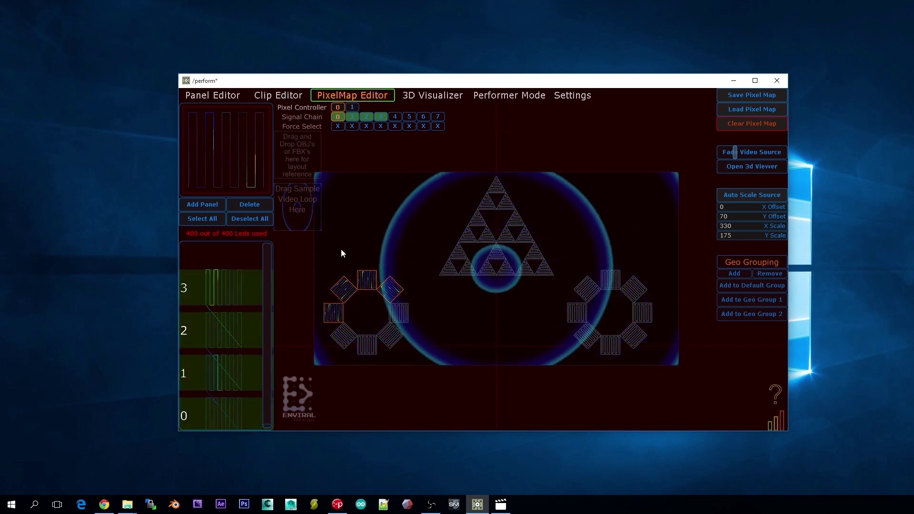
{"action": "left_click_drag", "start_coordinate": [384, 228], "coordinate": [350, 294]}
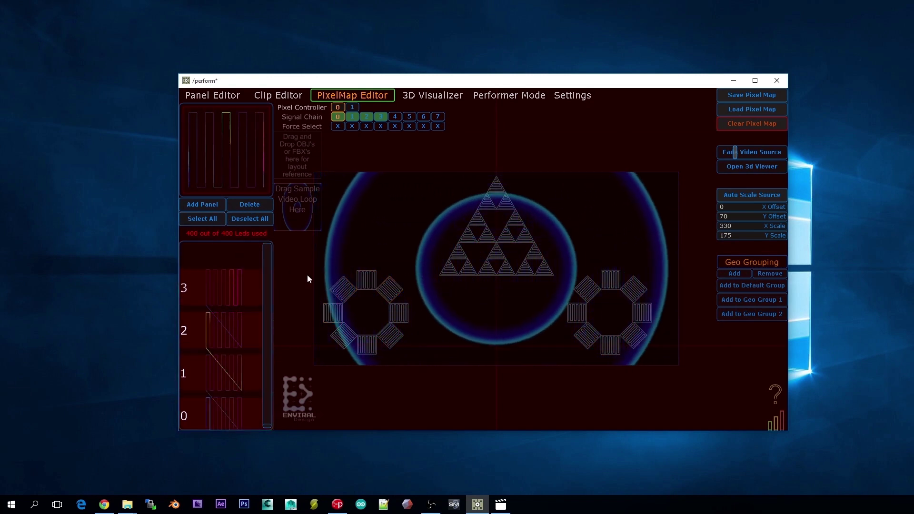
Force-select signal chains 0 through 3, then clear all the forced selections.
{"action": "left_click", "coordinate": [339, 127]}
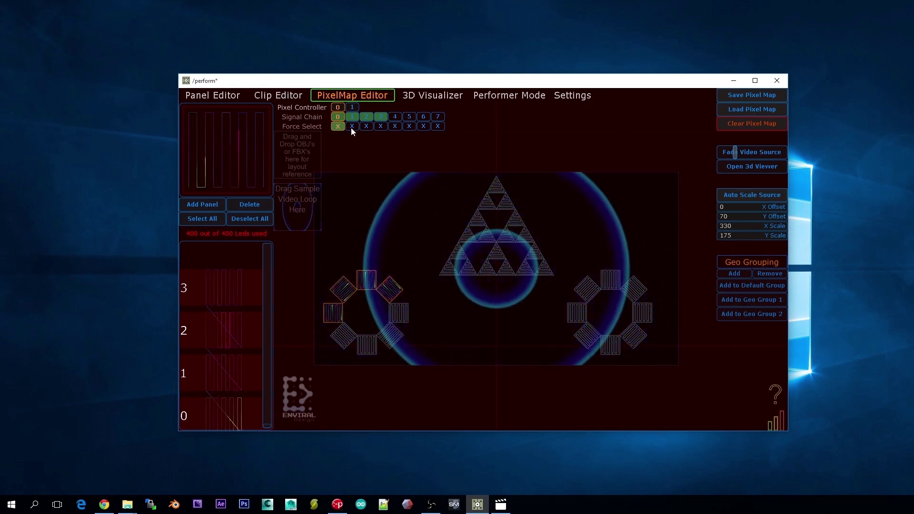
{"action": "left_click", "coordinate": [352, 126]}
{"action": "left_click", "coordinate": [365, 126]}
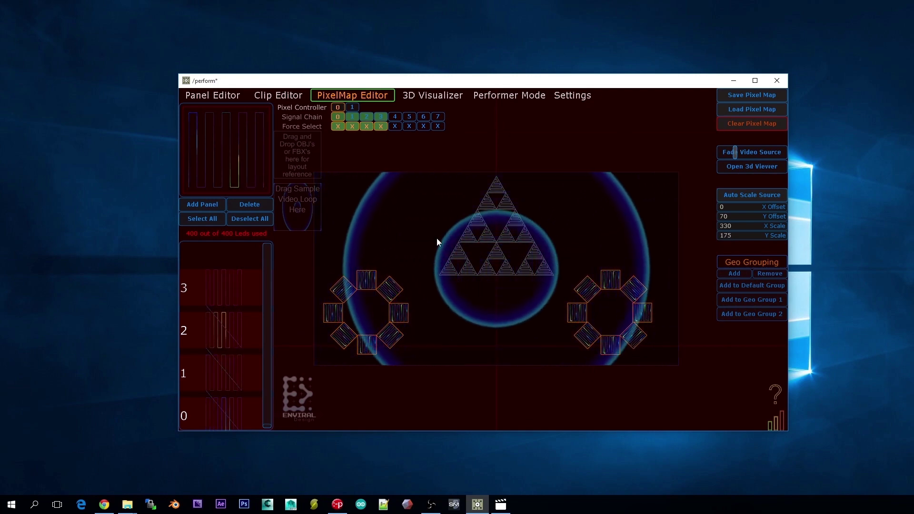
{"action": "left_click", "coordinate": [339, 126]}
{"action": "left_click", "coordinate": [351, 127]}
{"action": "left_click", "coordinate": [380, 127]}
{"action": "left_click", "coordinate": [238, 150]}
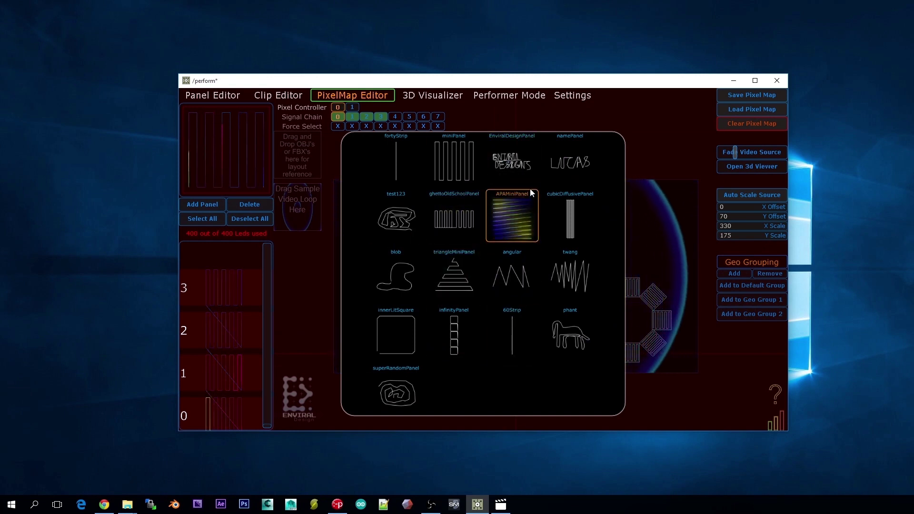
{"action": "left_click", "coordinate": [579, 97]}
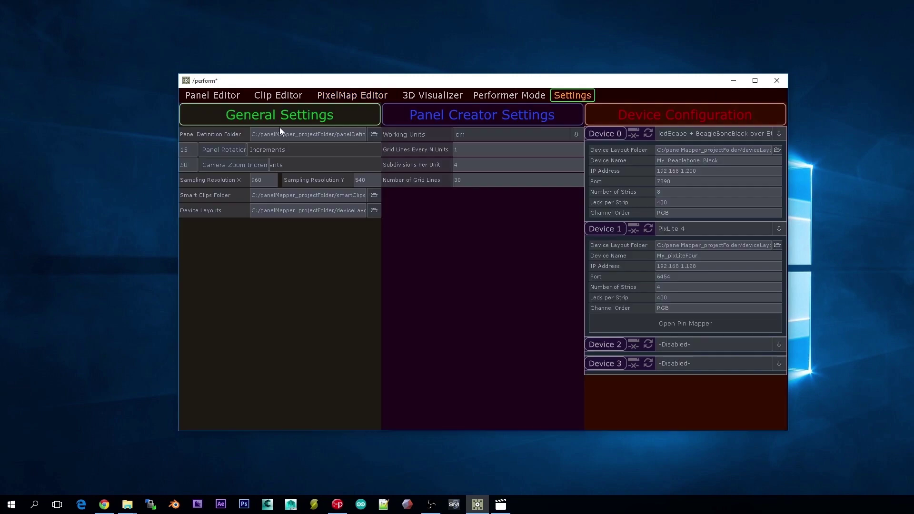
{"action": "left_click", "coordinate": [374, 135]}
{"action": "left_click", "coordinate": [703, 95]}
{"action": "left_click_drag", "start_coordinate": [227, 82], "coordinate": [228, 87]}
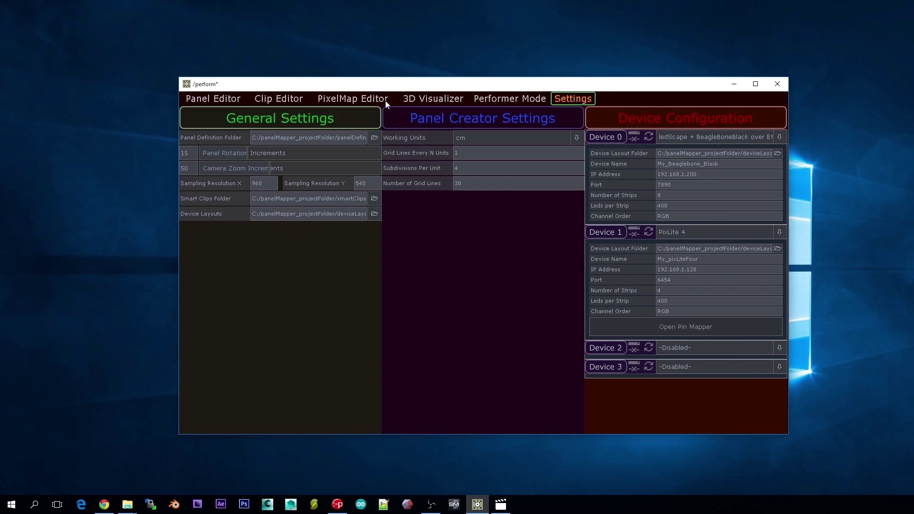
{"action": "left_click", "coordinate": [367, 101]}
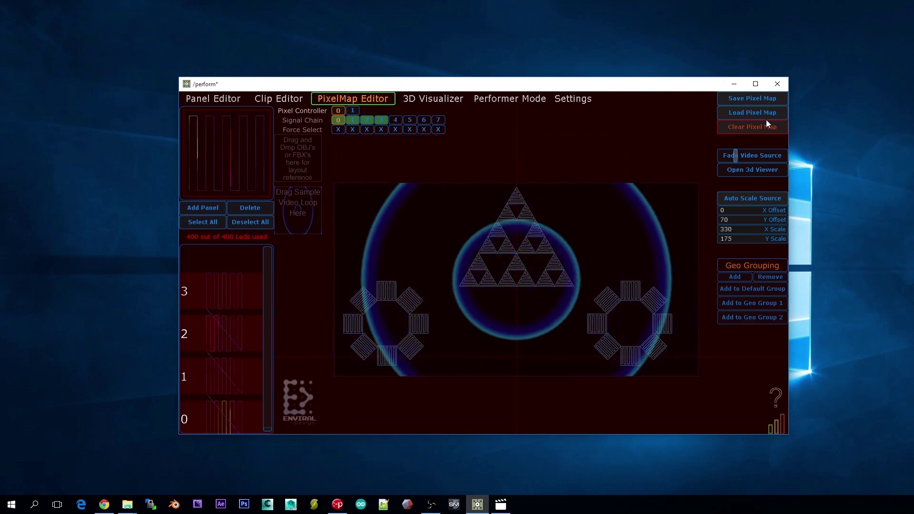
In Settings, open the Device 0 Device Layout Folder in File Explorer.
{"action": "left_click", "coordinate": [584, 101]}
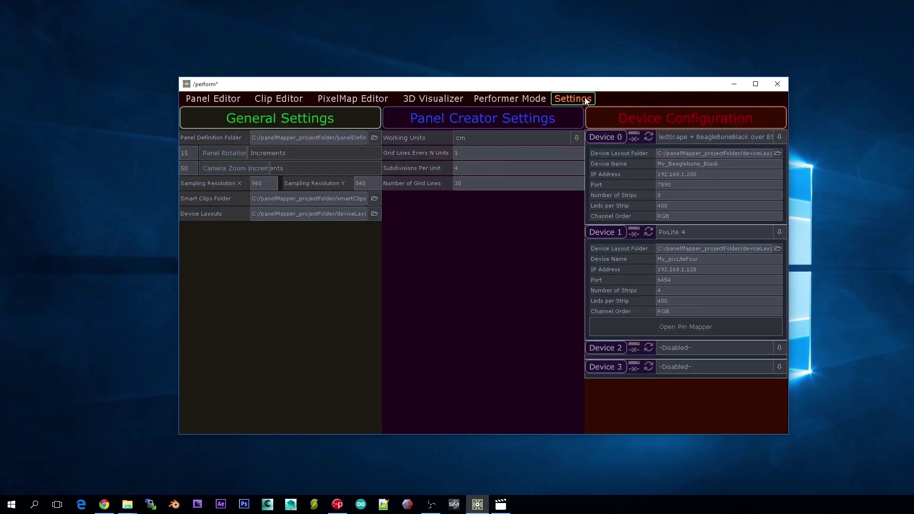
{"action": "left_click", "coordinate": [759, 153]}
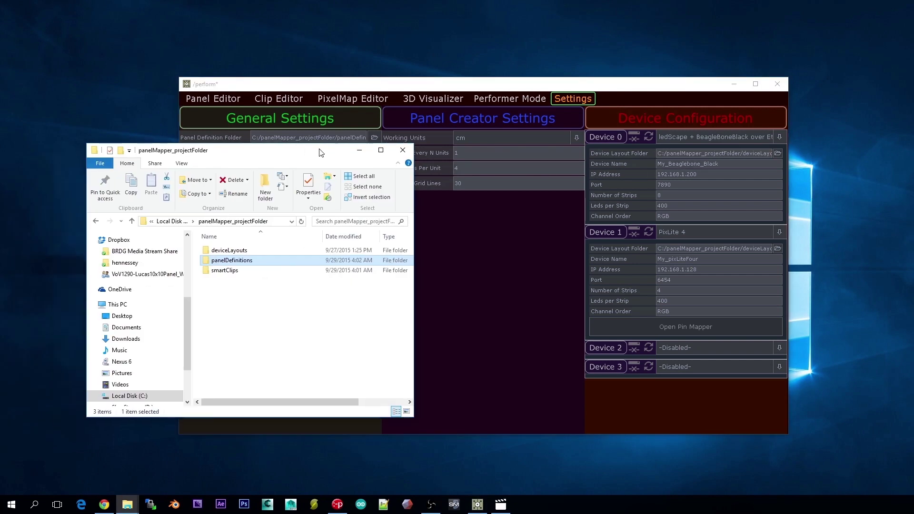
Browse into deviceLayouts > geometricLay_BBB and view signalChain_1.txt in Notepad, then close it.
{"action": "left_click_drag", "start_coordinate": [318, 151], "coordinate": [291, 206]}
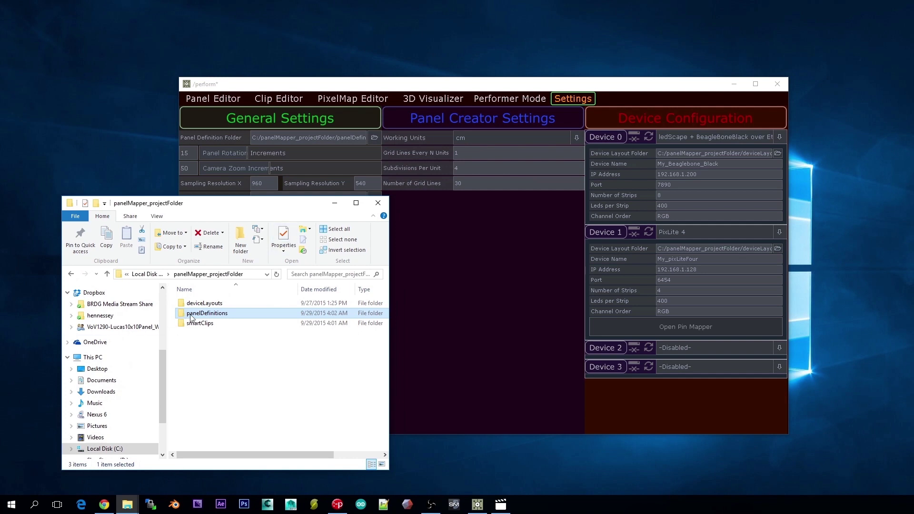
{"action": "double_click", "coordinate": [216, 305]}
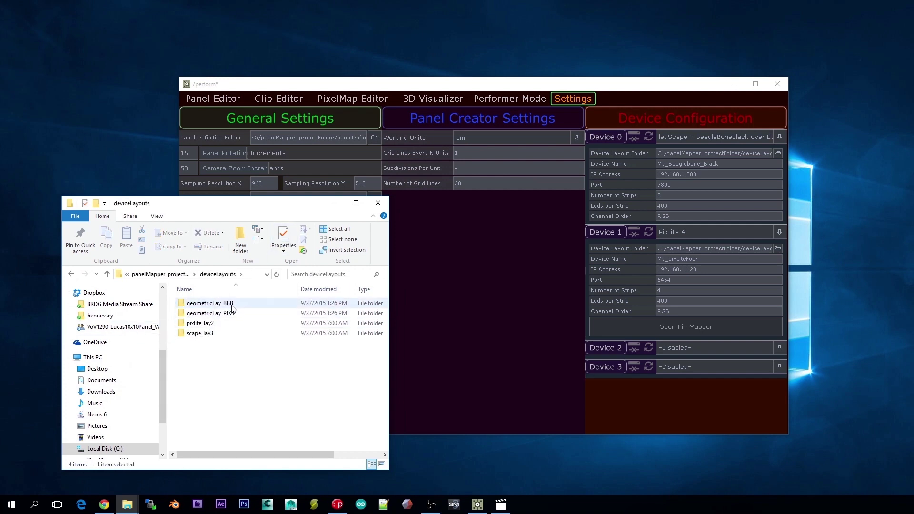
{"action": "double_click", "coordinate": [231, 305]}
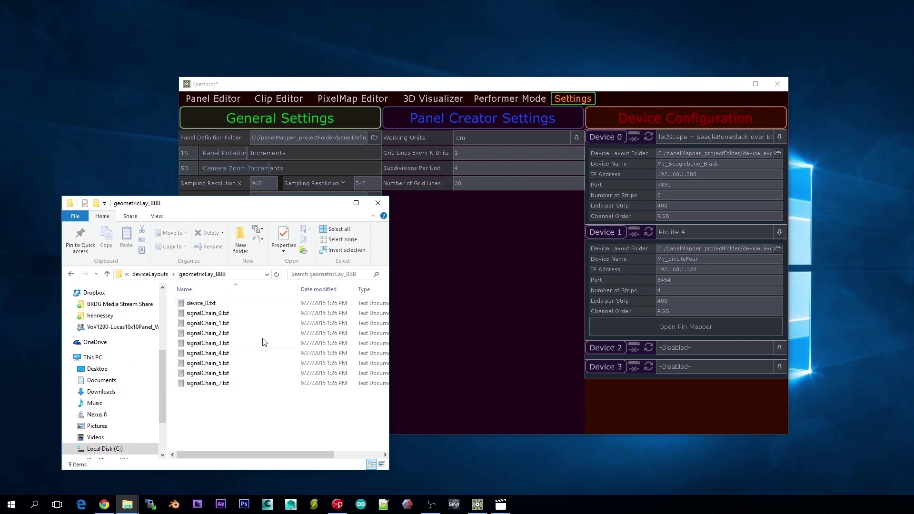
{"action": "double_click", "coordinate": [243, 323]}
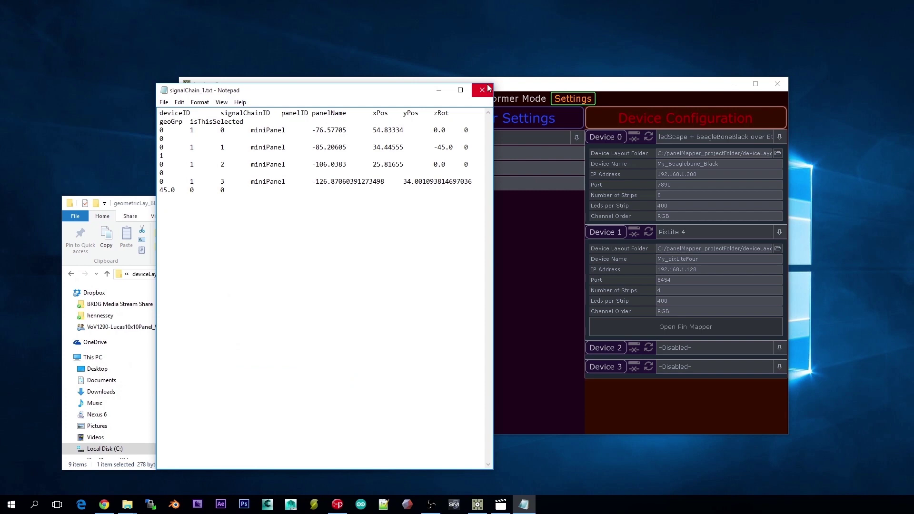
{"action": "left_click", "coordinate": [483, 90]}
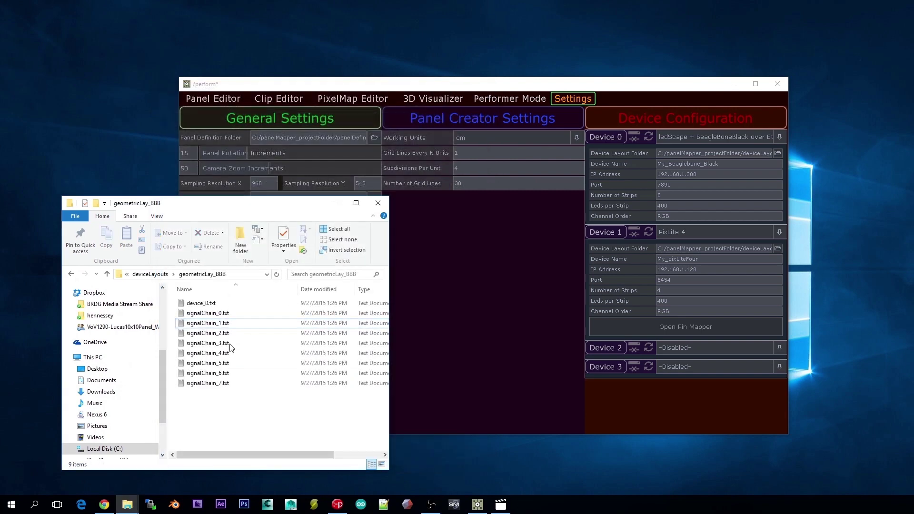
Go back up to deviceLayouts, minimize and restore Explorer, and drag it off-screen.
{"action": "key", "text": "BackSpace"}
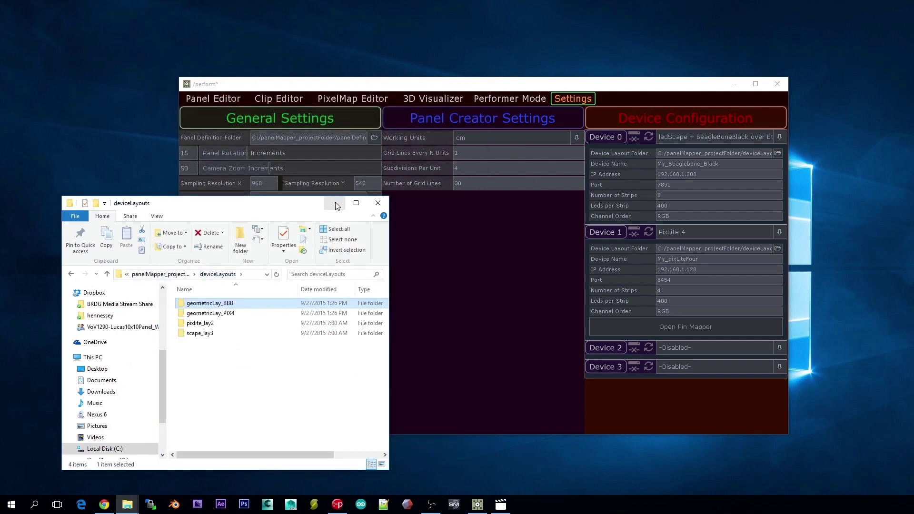
{"action": "left_click", "coordinate": [334, 205]}
{"action": "mouse_move", "coordinate": [127, 504]}
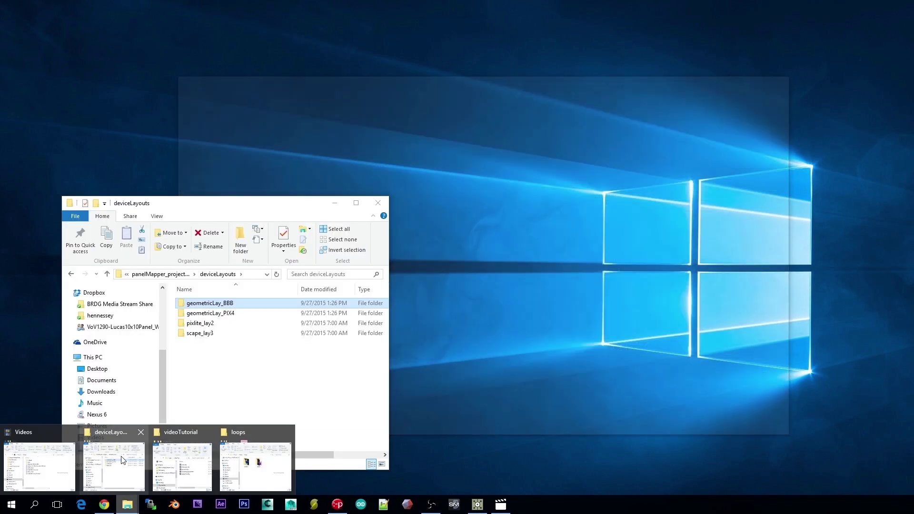
{"action": "left_click", "coordinate": [103, 461]}
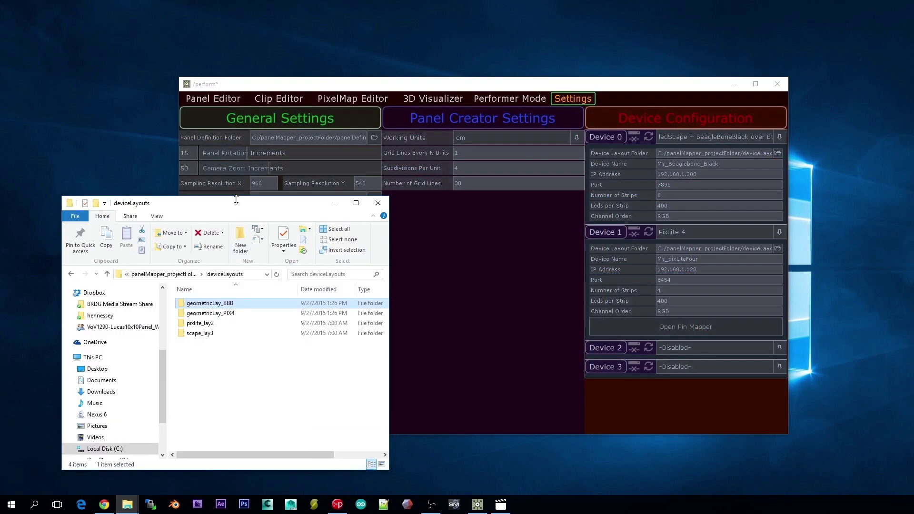
{"action": "left_click_drag", "start_coordinate": [200, 198], "coordinate": [0, 207]}
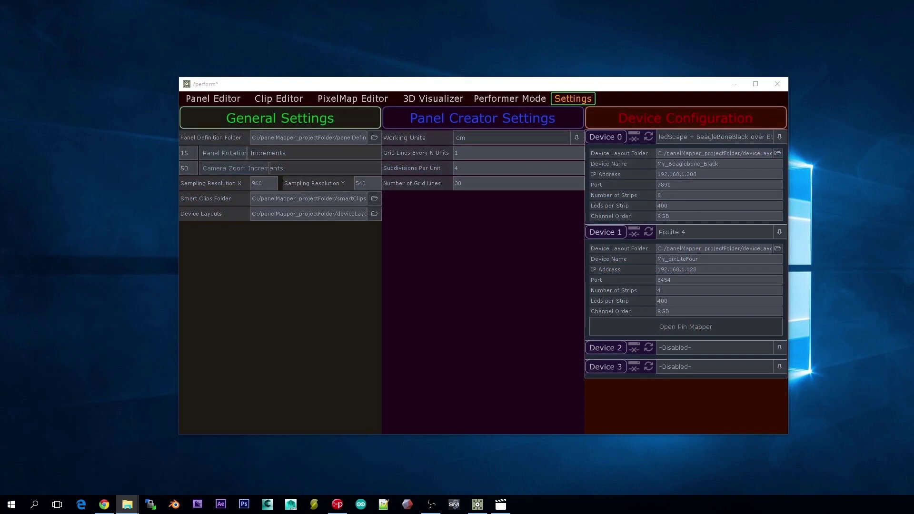
Raise and lower the Fade Video Source slider, and preview the fixtures in 3D Visualizer.
{"action": "left_click", "coordinate": [321, 97]}
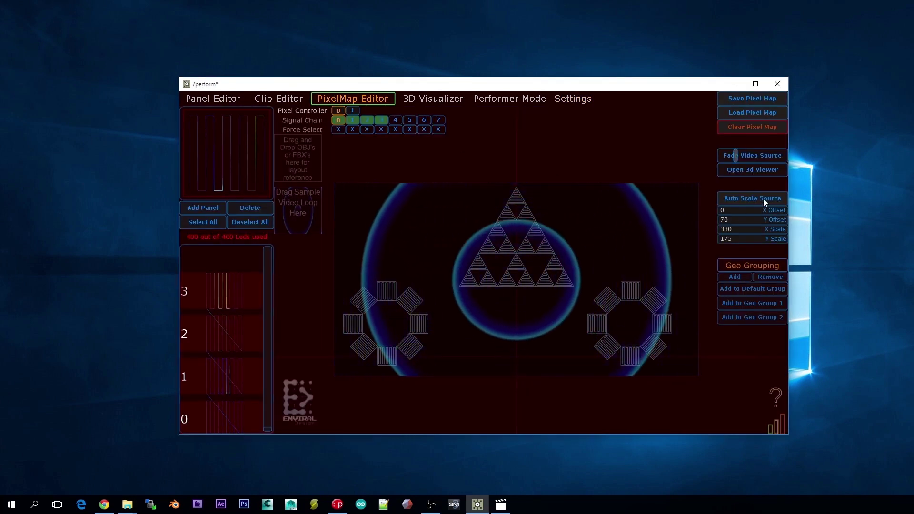
{"action": "left_click", "coordinate": [760, 155]}
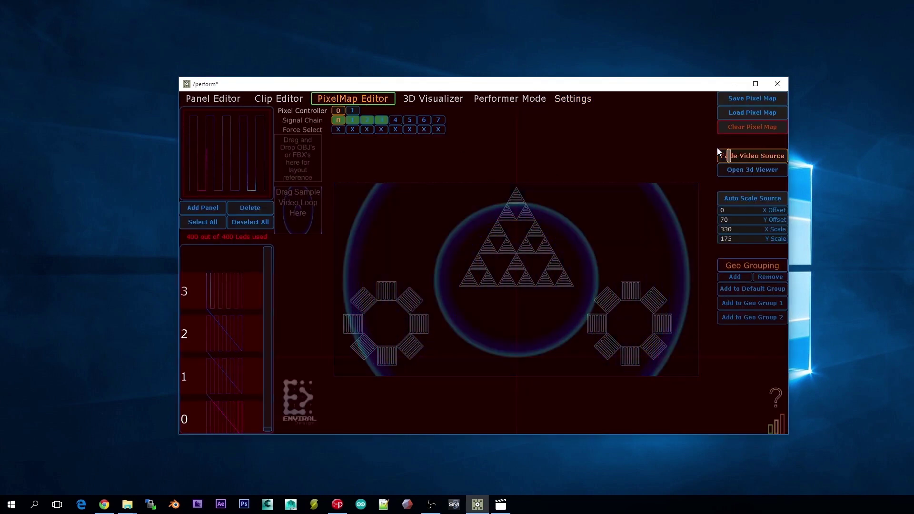
{"action": "left_click", "coordinate": [733, 154]}
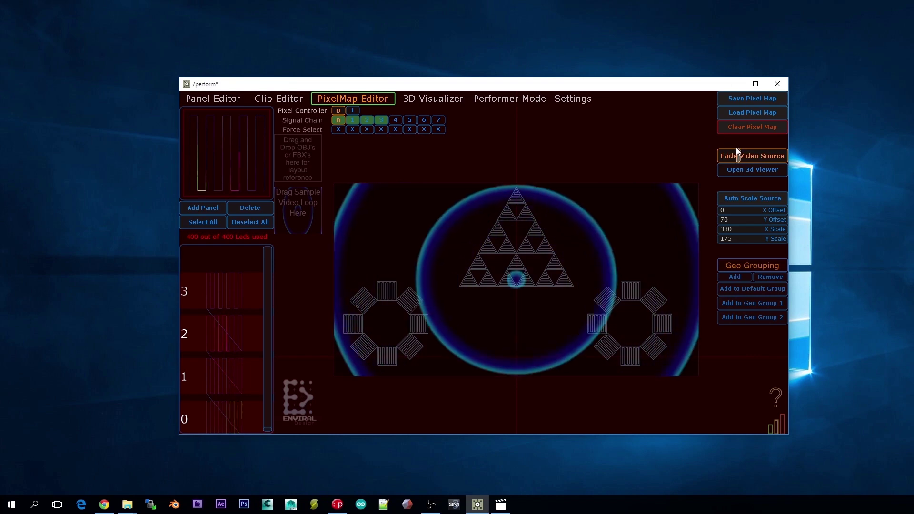
{"action": "left_click", "coordinate": [433, 101]}
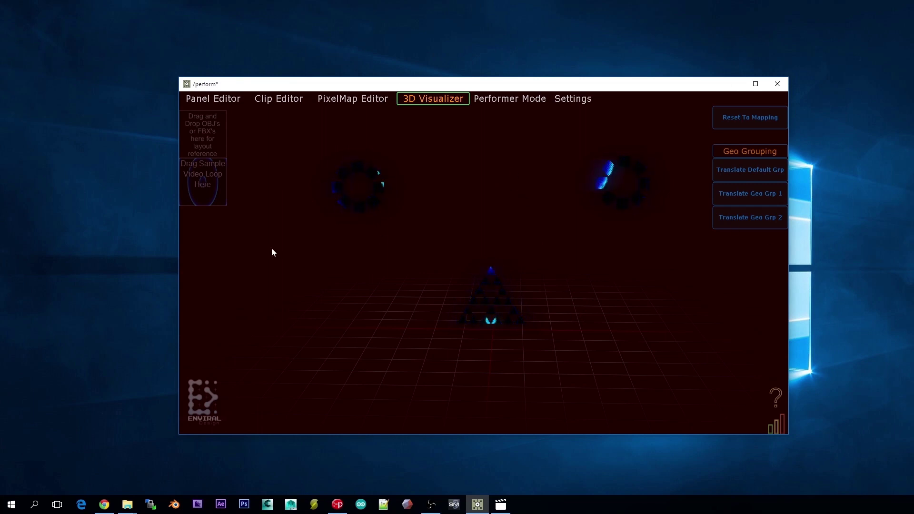
{"action": "left_click", "coordinate": [340, 100]}
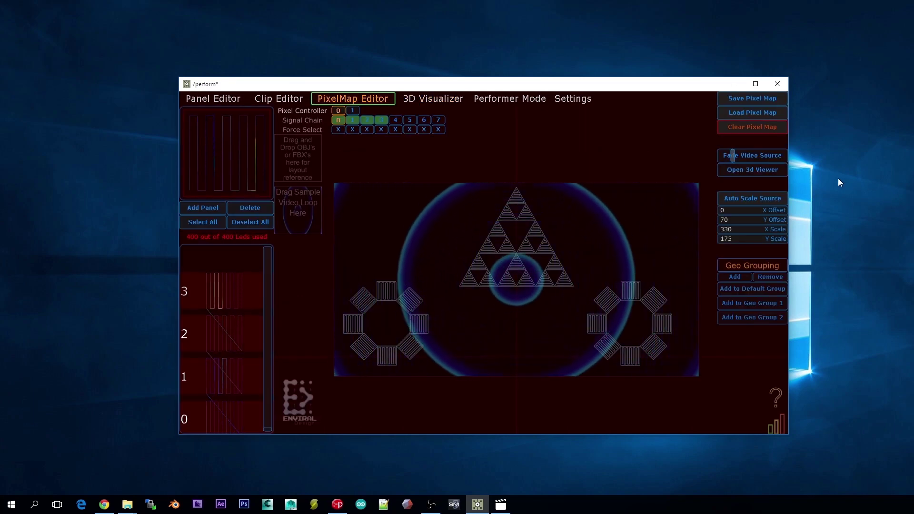
Open the separate 3D Viewer window, move it aside, and close it.
{"action": "left_click", "coordinate": [762, 172]}
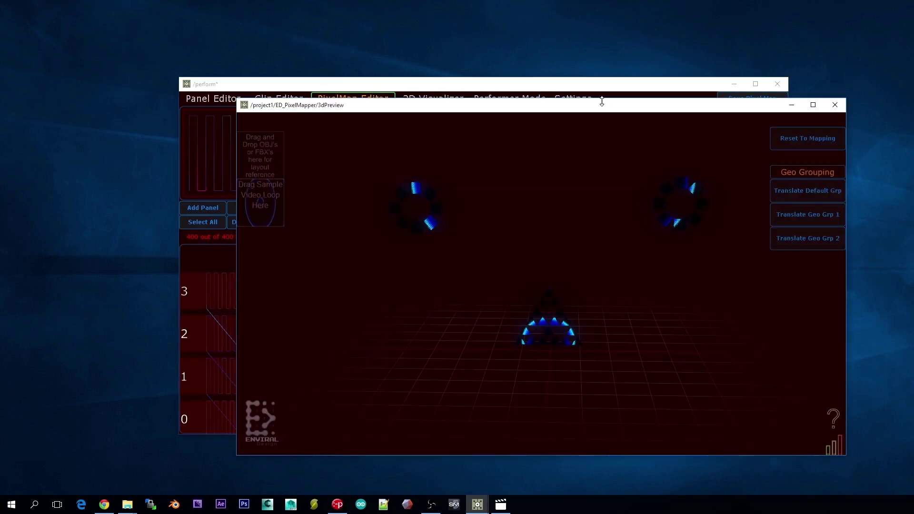
{"action": "left_click_drag", "start_coordinate": [600, 109], "coordinate": [387, 99]}
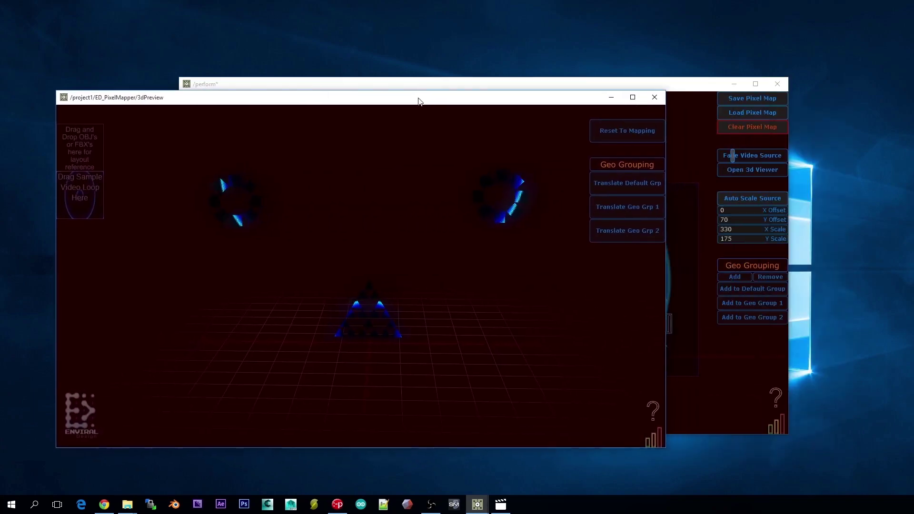
{"action": "left_click", "coordinate": [623, 97]}
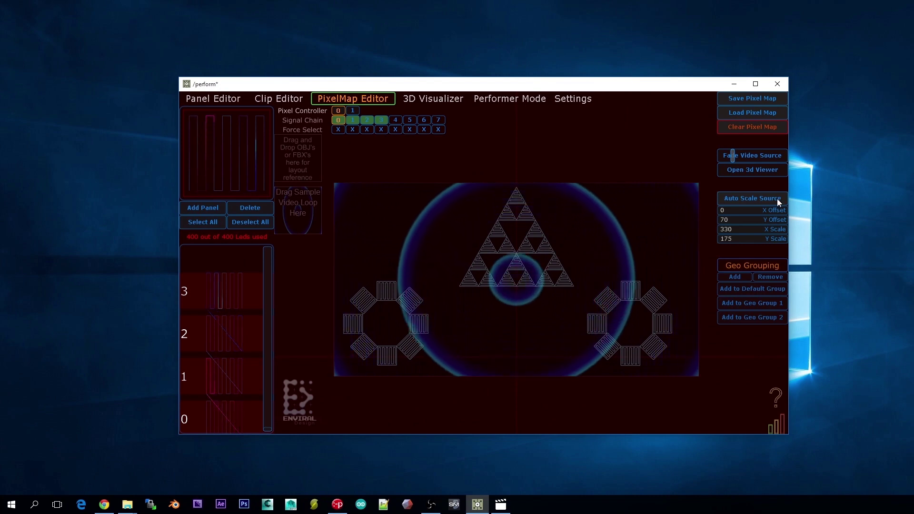
Clear the X Offset, enable Auto Scale Source, and select Signal Chain 4.
{"action": "left_click", "coordinate": [728, 211]}
{"action": "type", "text": "20"}
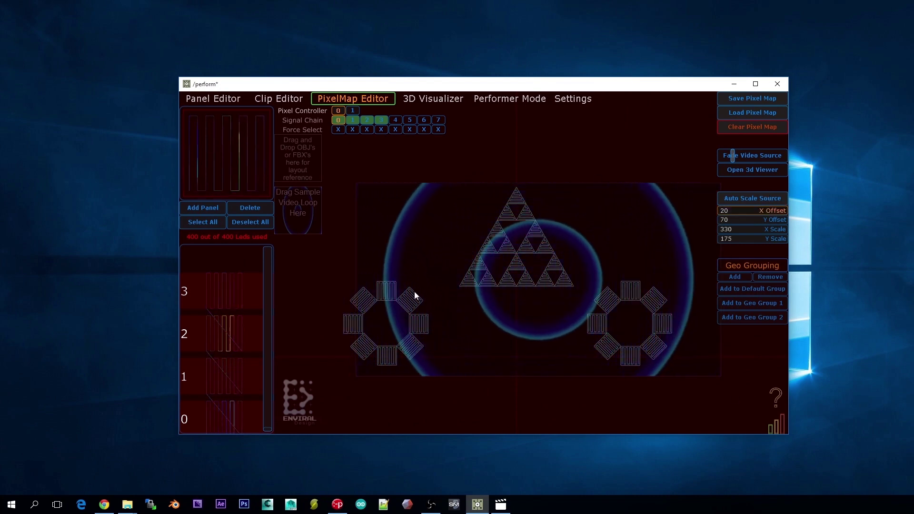
{"action": "key", "text": "BackSpace"}
{"action": "key", "text": "BackSpace"}
{"action": "type", "text": "0"}
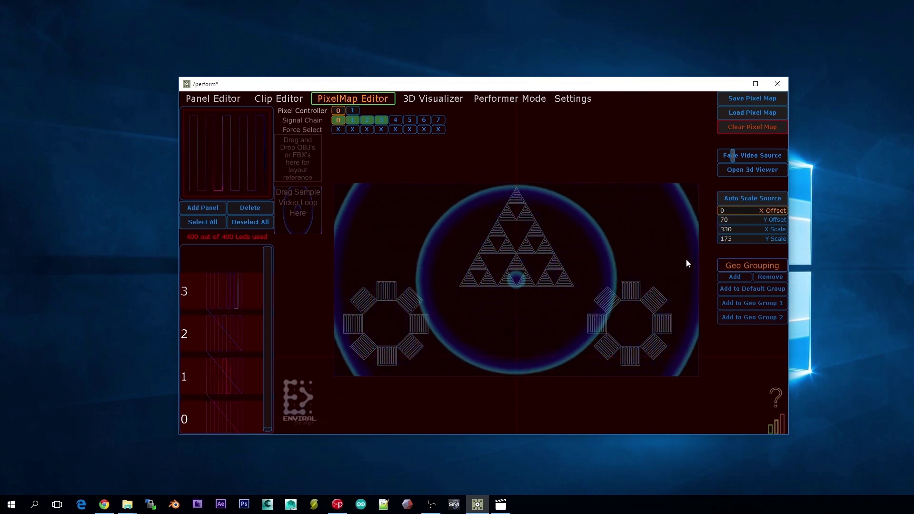
{"action": "left_click", "coordinate": [755, 201]}
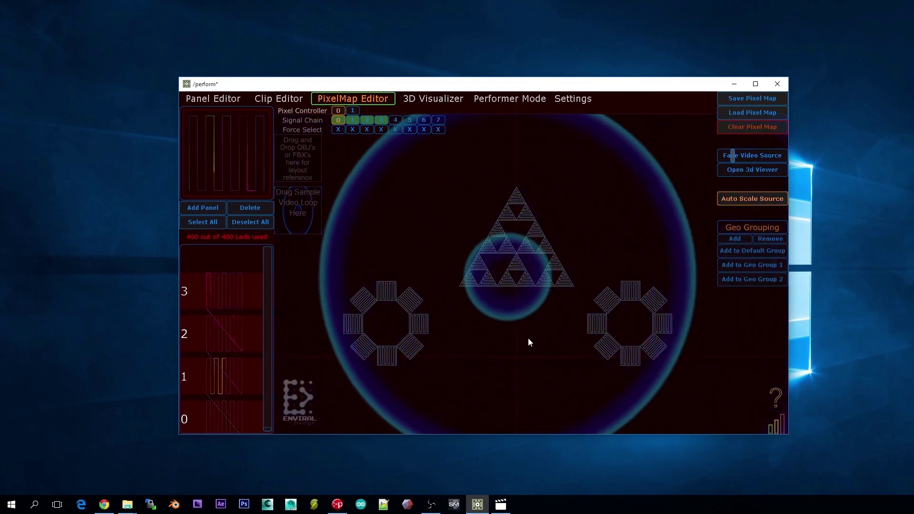
{"action": "scroll", "coordinate": [493, 314], "scroll_direction": "down", "scroll_amount": 2}
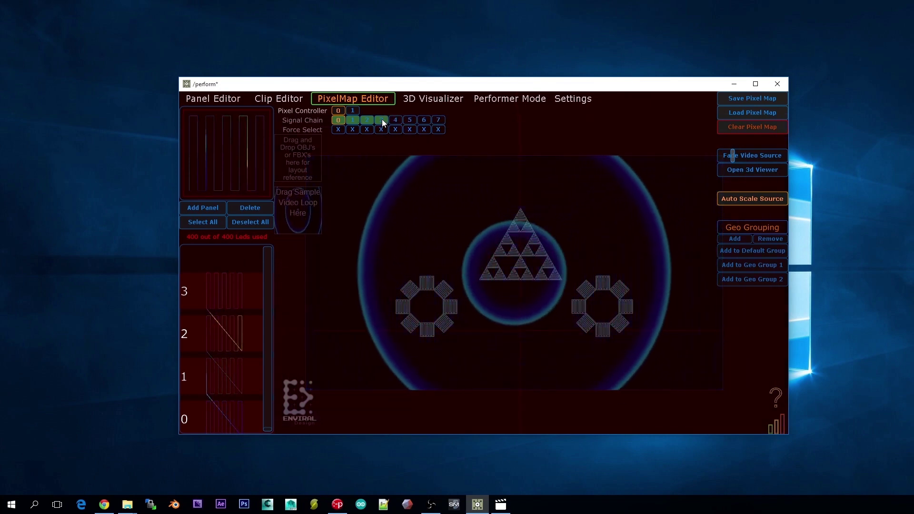
{"action": "left_click", "coordinate": [396, 119]}
Add a test panel beside the triangle, delete it, and restore offsets 0, 70 and scale 330×175.
{"action": "left_click", "coordinate": [223, 205]}
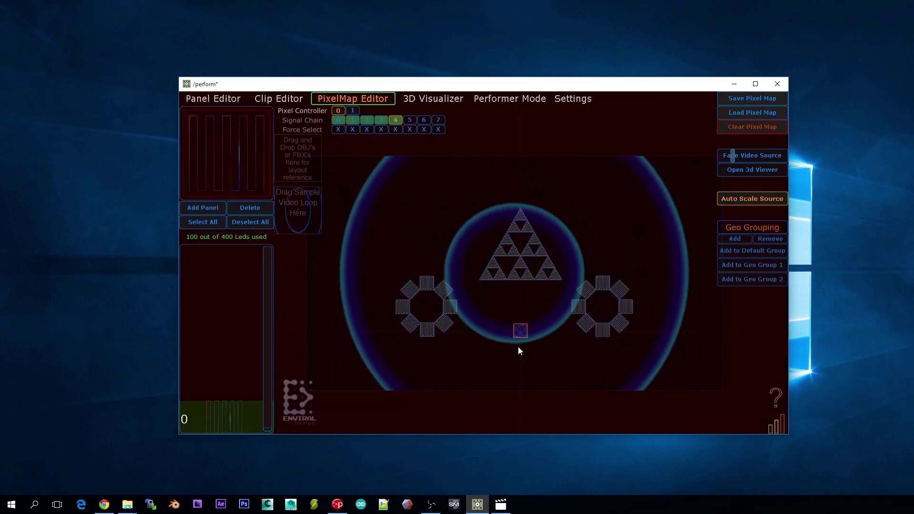
{"action": "left_click_drag", "start_coordinate": [383, 389], "coordinate": [478, 273]}
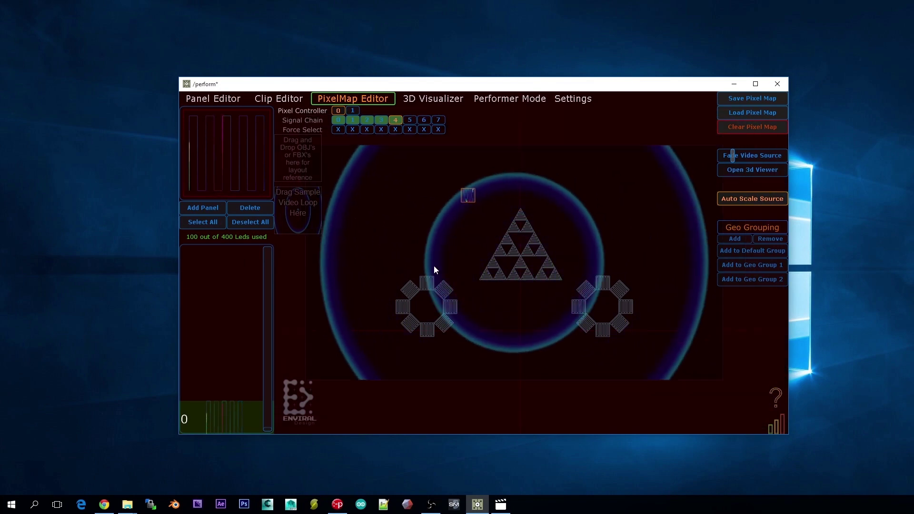
{"action": "left_click", "coordinate": [243, 206]}
{"action": "left_click", "coordinate": [764, 198]}
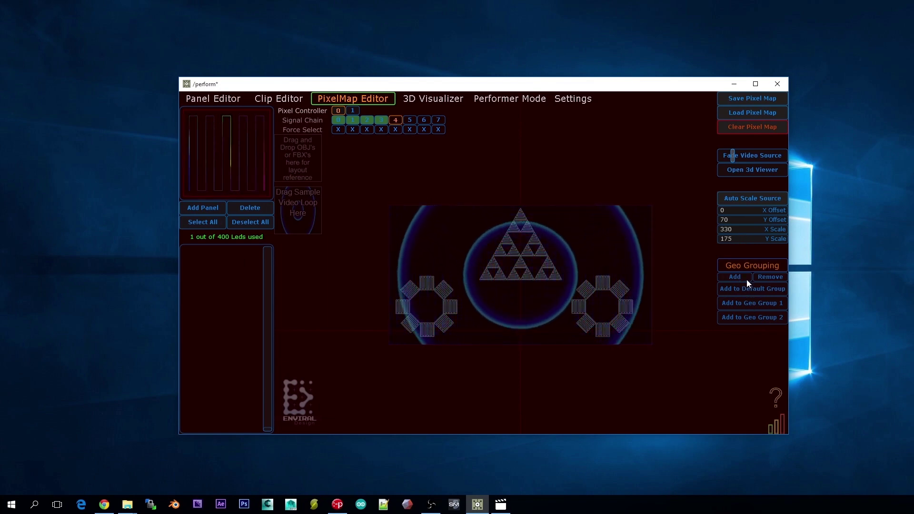
Open the 3D Viewer and place it as a small window at the top right.
{"action": "left_click_drag", "start_coordinate": [575, 88], "coordinate": [416, 138]}
{"action": "left_click", "coordinate": [293, 150]}
{"action": "left_click", "coordinate": [195, 149]}
{"action": "left_click", "coordinate": [601, 214]}
{"action": "left_click_drag", "start_coordinate": [270, 158], "coordinate": [489, 24]}
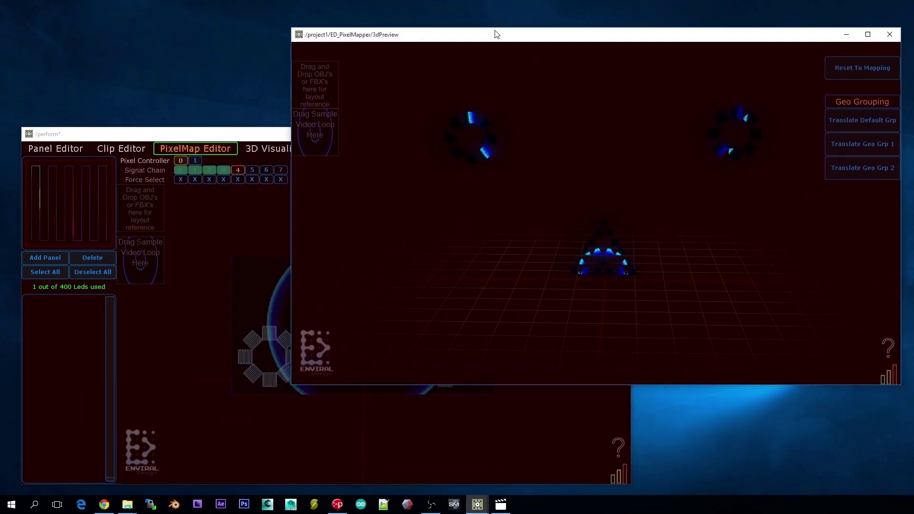
{"action": "left_click_drag", "start_coordinate": [300, 371], "coordinate": [558, 224]}
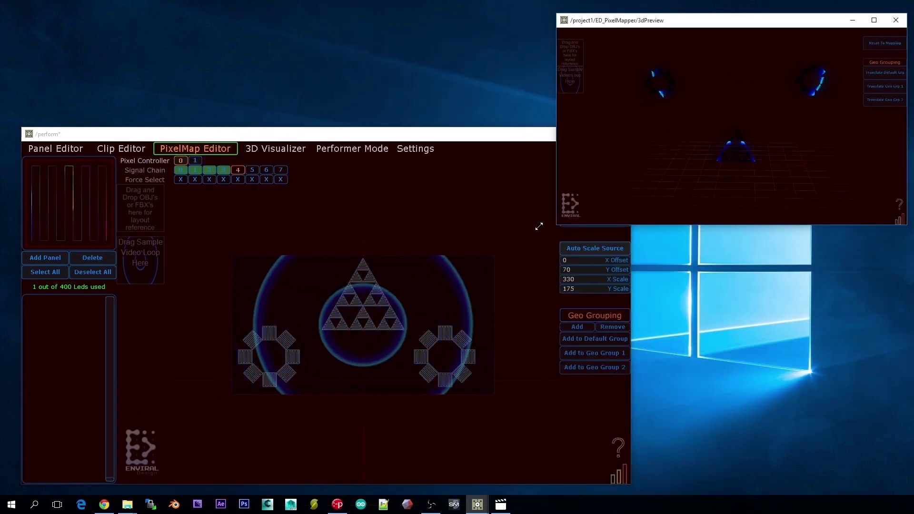
Force-select chains 0 and 1, clear them, and show the 3D Visualizer in the main window.
{"action": "left_click", "coordinate": [370, 141]}
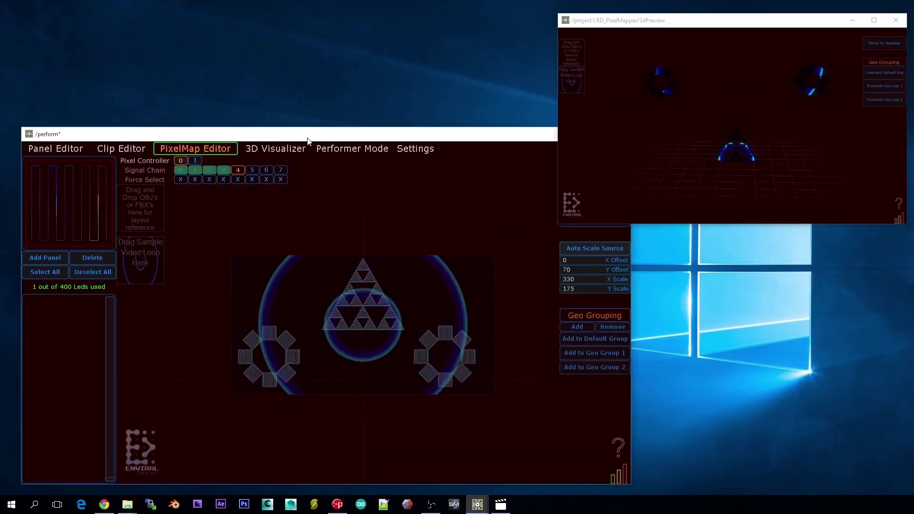
{"action": "left_click", "coordinate": [181, 179]}
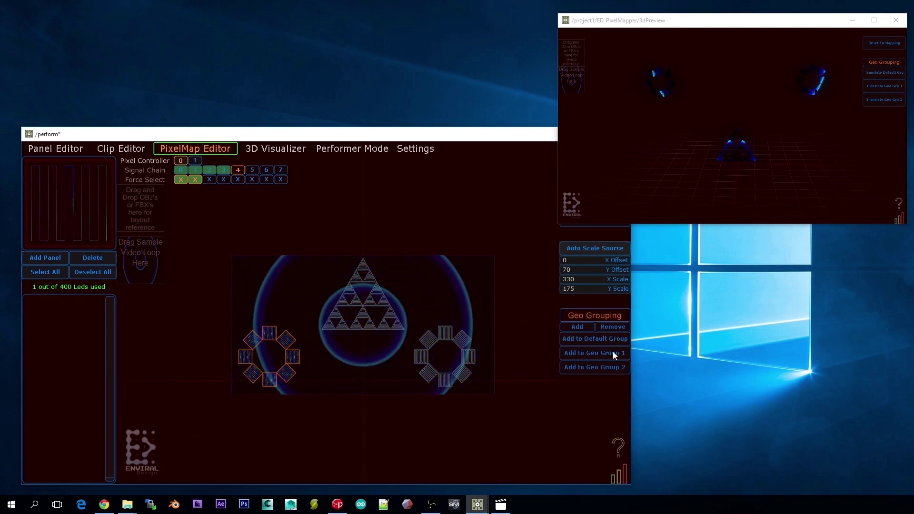
{"action": "left_click", "coordinate": [181, 179]}
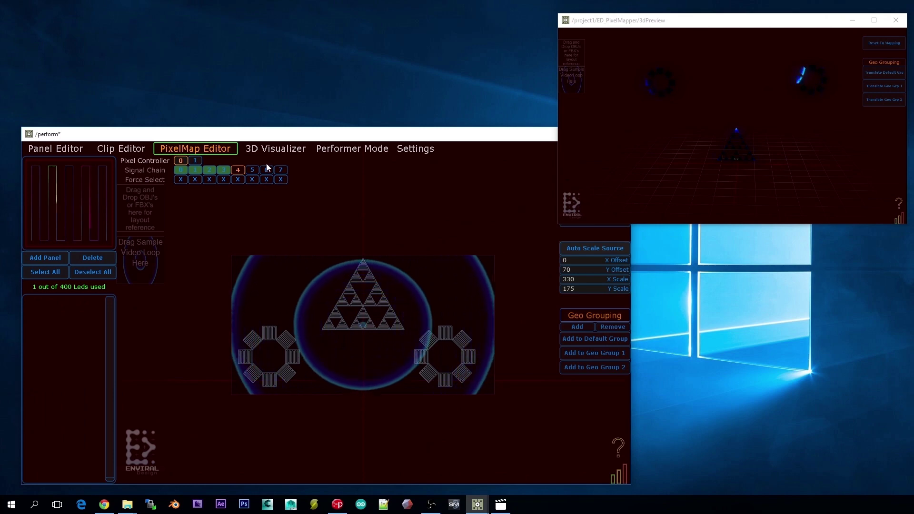
{"action": "left_click", "coordinate": [282, 150]}
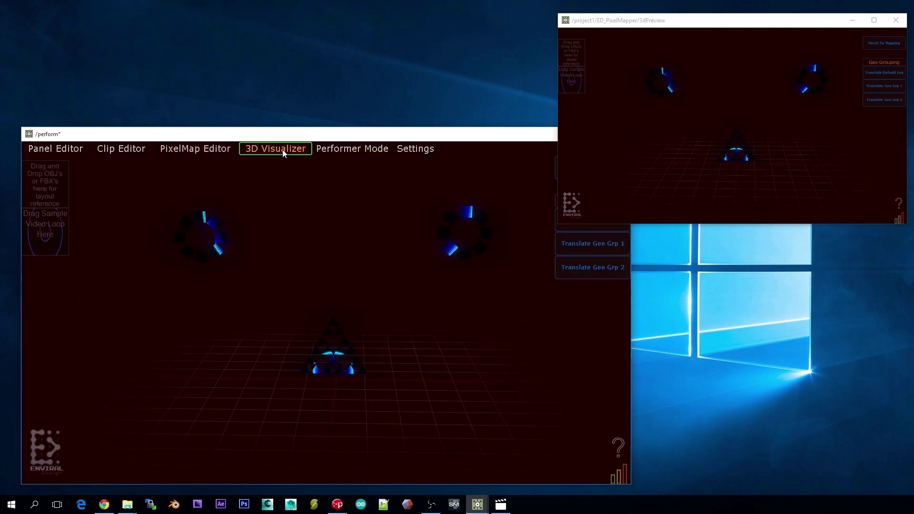
Close the 3dPreview window and centre the main PixelMapper window on screen.
{"action": "left_click", "coordinate": [898, 20]}
{"action": "left_click_drag", "start_coordinate": [450, 136], "coordinate": [619, 111]}
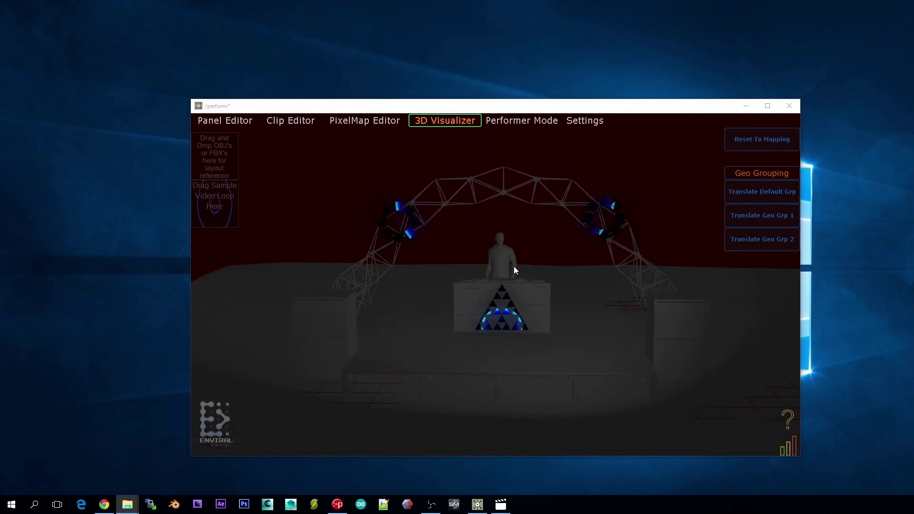
Select Translate Geo Grp 1 and orbit around the stage to inspect the fixtures.
{"action": "mouse_move", "coordinate": [506, 277]}
{"action": "left_mouse_down"}
{"action": "mouse_move", "coordinate": [741, 175]}
{"action": "mouse_move", "coordinate": [387, 351]}
{"action": "mouse_move", "coordinate": [544, 190]}
{"action": "mouse_move", "coordinate": [412, 302]}
{"action": "mouse_move", "coordinate": [524, 281]}
{"action": "left_mouse_up"}
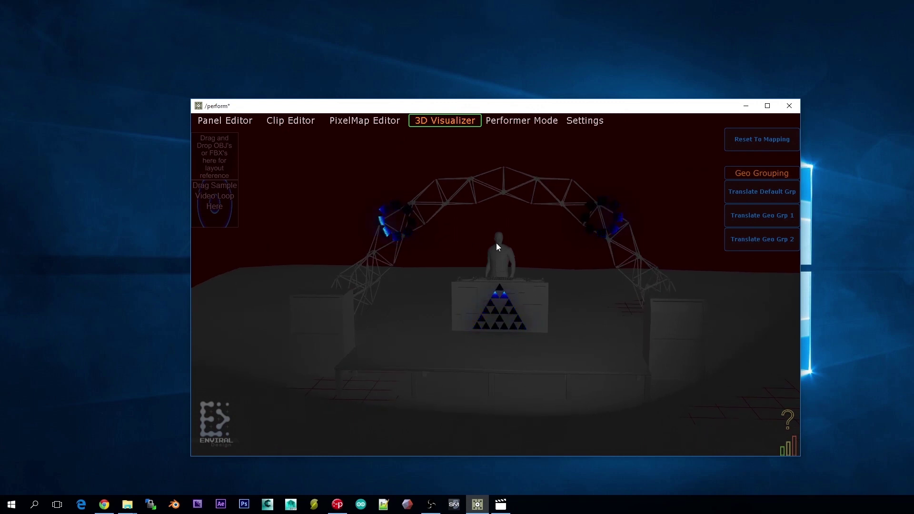
{"action": "left_click", "coordinate": [750, 192]}
{"action": "left_click", "coordinate": [755, 212]}
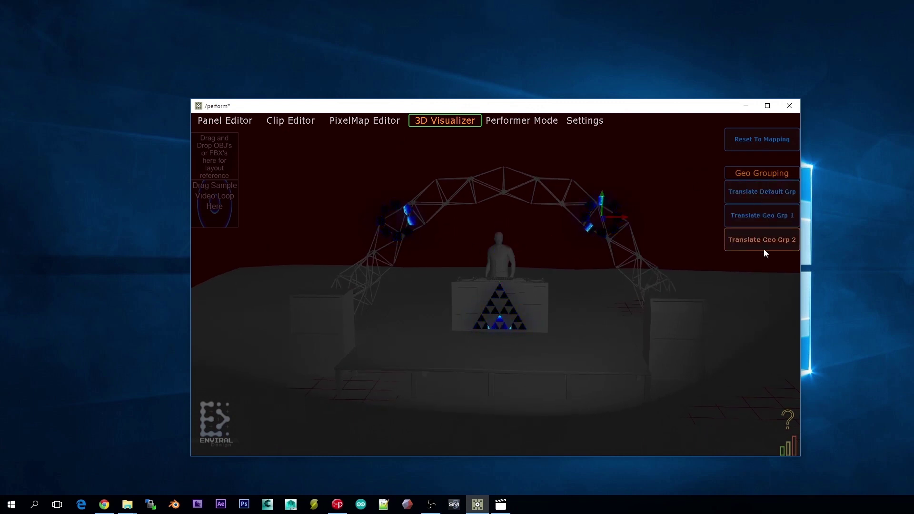
{"action": "mouse_move", "coordinate": [486, 303]}
{"action": "left_mouse_down"}
{"action": "mouse_move", "coordinate": [493, 293]}
{"action": "mouse_move", "coordinate": [543, 318]}
{"action": "mouse_move", "coordinate": [515, 313]}
{"action": "left_mouse_up"}
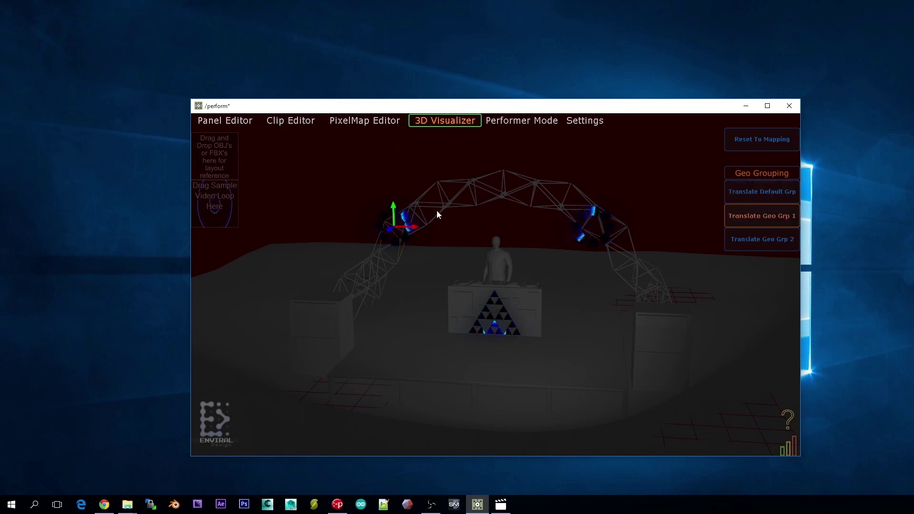
{"action": "mouse_move", "coordinate": [440, 212]}
{"action": "left_mouse_down"}
{"action": "mouse_move", "coordinate": [418, 220]}
{"action": "mouse_move", "coordinate": [529, 171]}
{"action": "mouse_move", "coordinate": [499, 226]}
{"action": "mouse_move", "coordinate": [356, 187]}
{"action": "left_mouse_up"}
Raise ring group 1 onto the truss arch above the DJ booth.
{"action": "left_click", "coordinate": [385, 123]}
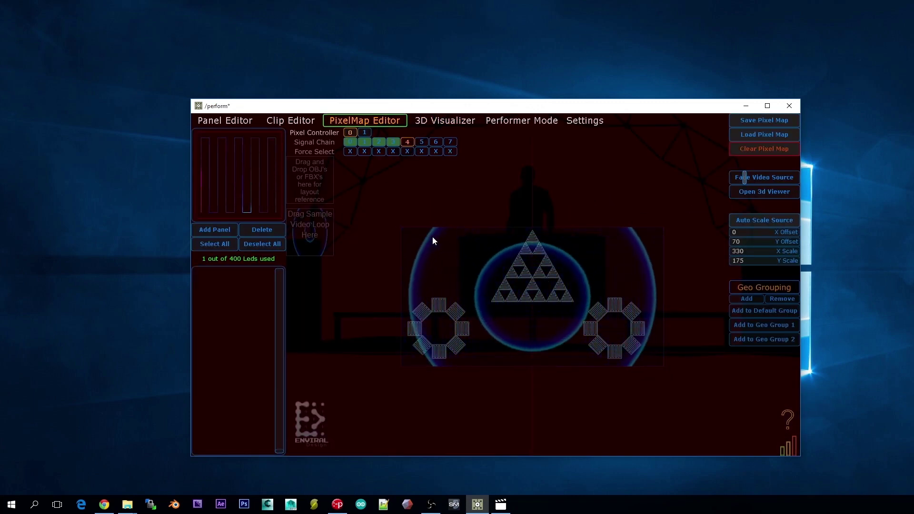
{"action": "left_click", "coordinate": [448, 126]}
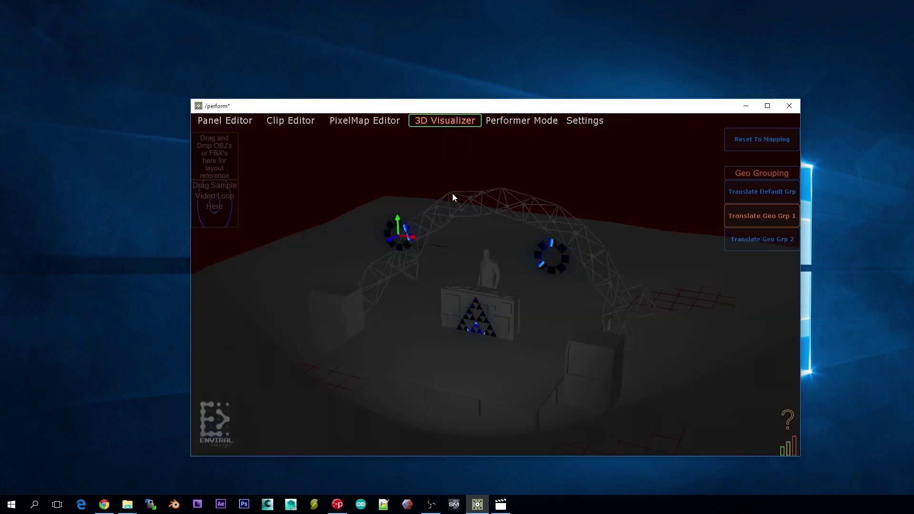
{"action": "mouse_move", "coordinate": [445, 188]}
{"action": "left_mouse_down"}
{"action": "mouse_move", "coordinate": [407, 239]}
{"action": "mouse_move", "coordinate": [425, 204]}
{"action": "mouse_move", "coordinate": [369, 171]}
{"action": "mouse_move", "coordinate": [323, 223]}
{"action": "mouse_move", "coordinate": [359, 254]}
{"action": "left_mouse_up"}
{"action": "mouse_move", "coordinate": [294, 300]}
{"action": "left_mouse_down"}
{"action": "mouse_move", "coordinate": [297, 265]}
{"action": "mouse_move", "coordinate": [304, 273]}
{"action": "mouse_move", "coordinate": [294, 284]}
{"action": "mouse_move", "coordinate": [383, 294]}
{"action": "mouse_move", "coordinate": [580, 250]}
{"action": "left_mouse_up"}
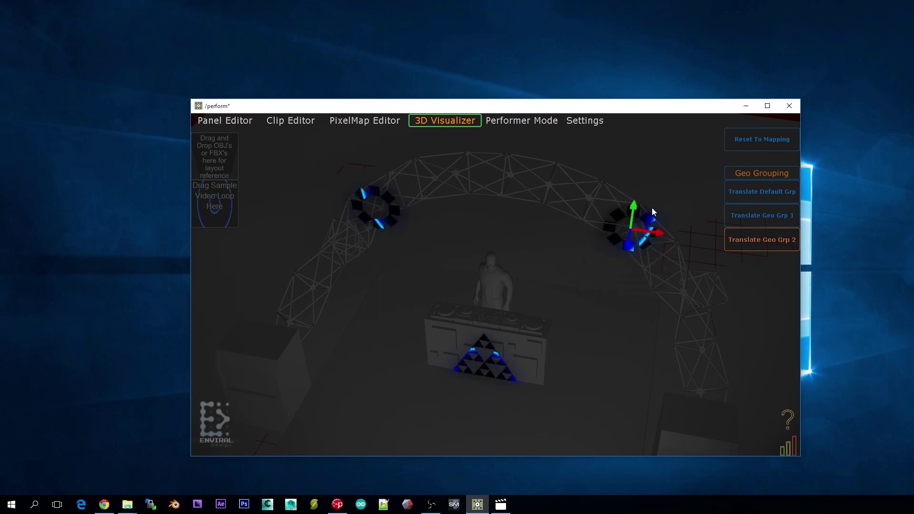
Switch to Translate Geo Grp 2, view from low front, and return to PixelMap Editor.
{"action": "left_click", "coordinate": [770, 217]}
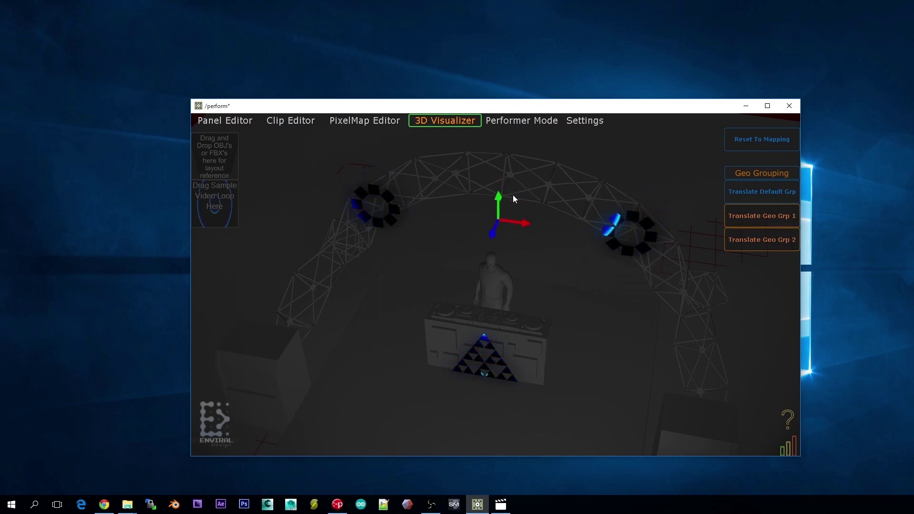
{"action": "left_click_drag", "start_coordinate": [597, 215], "coordinate": [483, 298]}
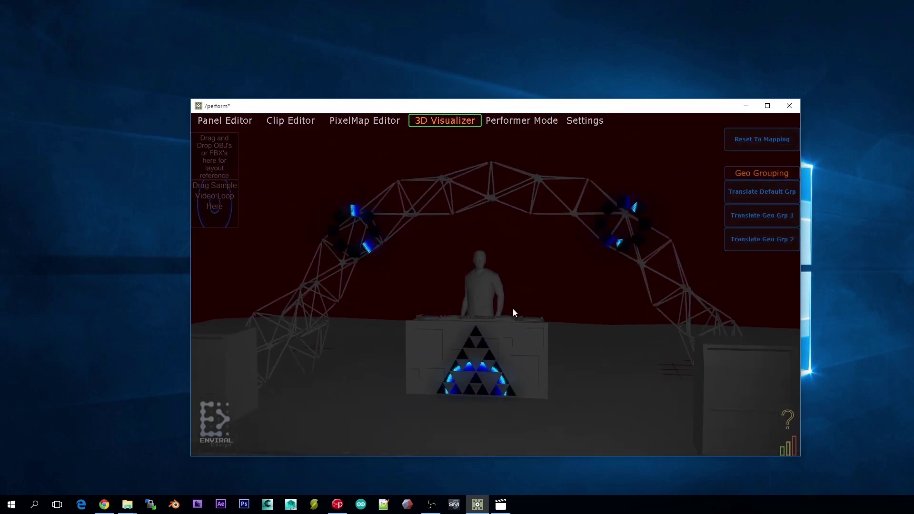
{"action": "scroll", "coordinate": [551, 286], "scroll_direction": "down", "scroll_amount": 2}
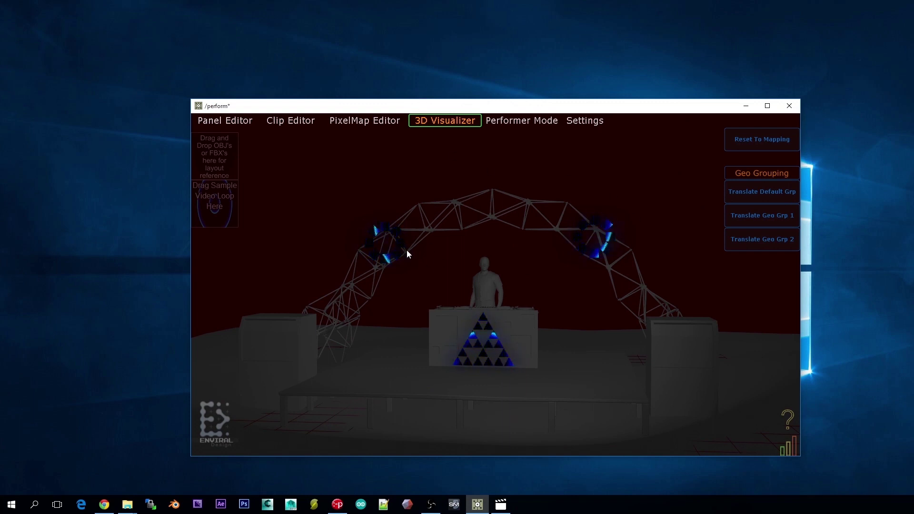
{"action": "left_click", "coordinate": [357, 120]}
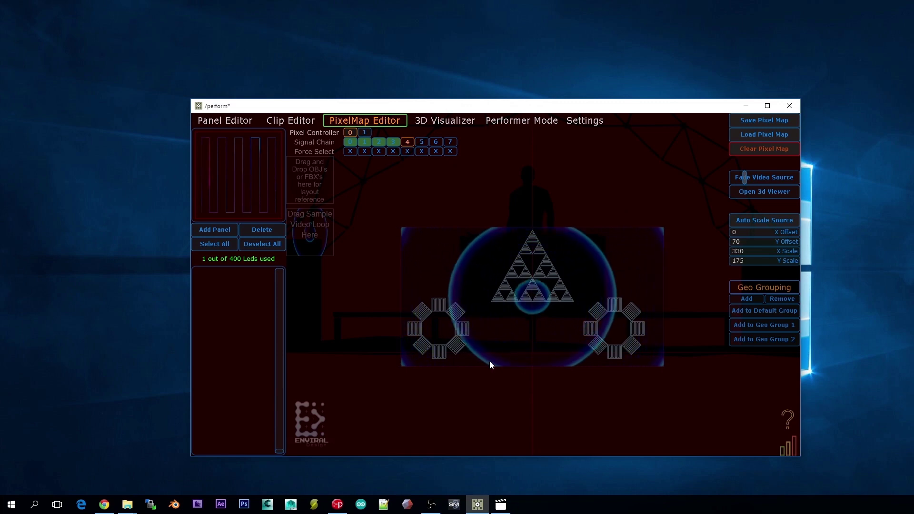
{"action": "left_click", "coordinate": [445, 121]}
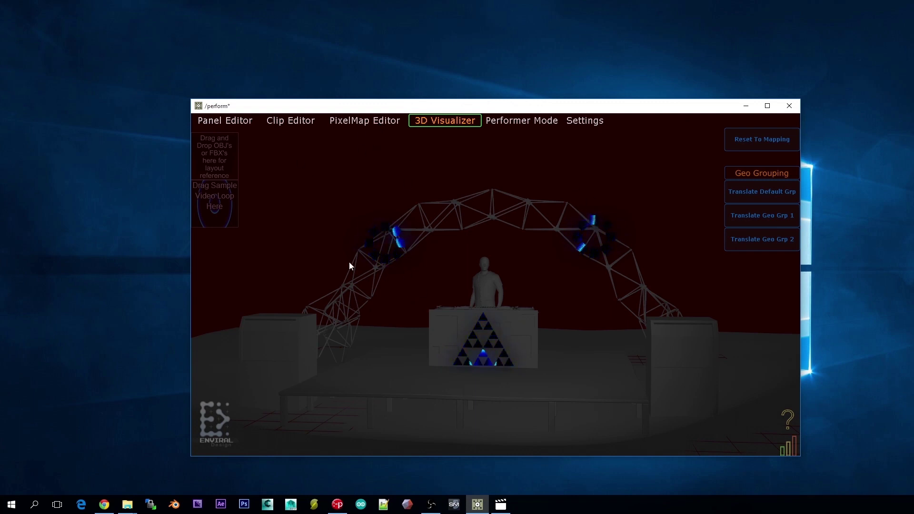
{"action": "left_click", "coordinate": [382, 122]}
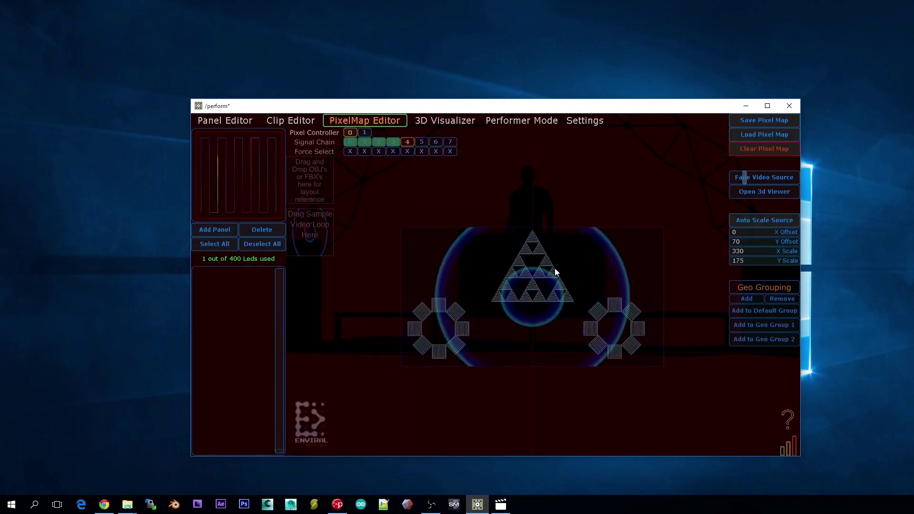
{"action": "left_click", "coordinate": [454, 121]}
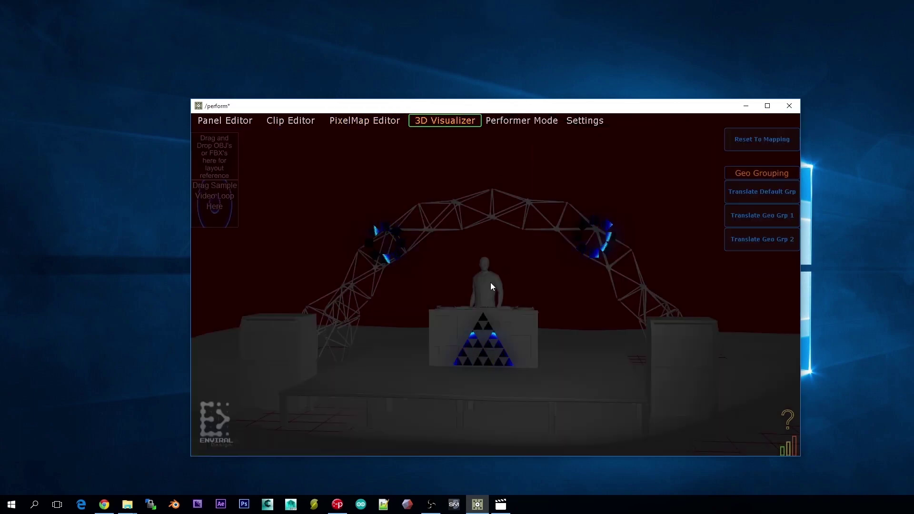
{"action": "left_click", "coordinate": [374, 121]}
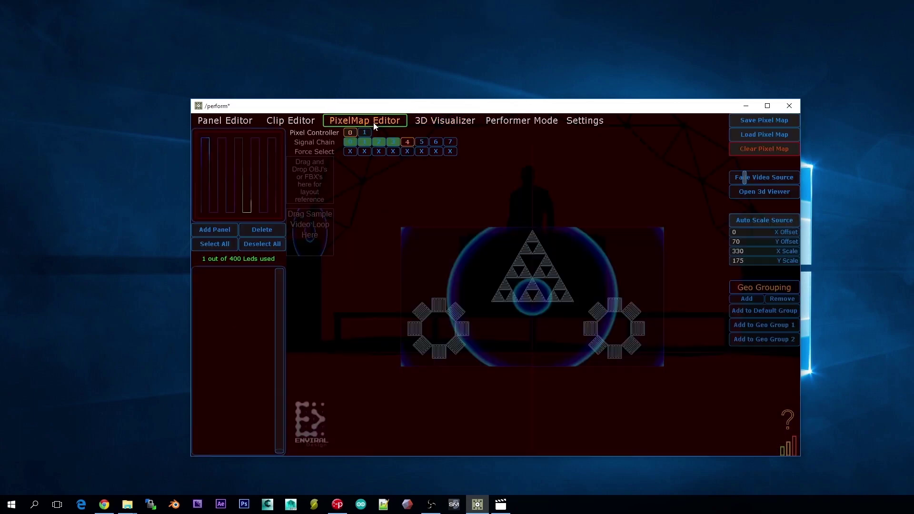
{"action": "left_click", "coordinate": [455, 121]}
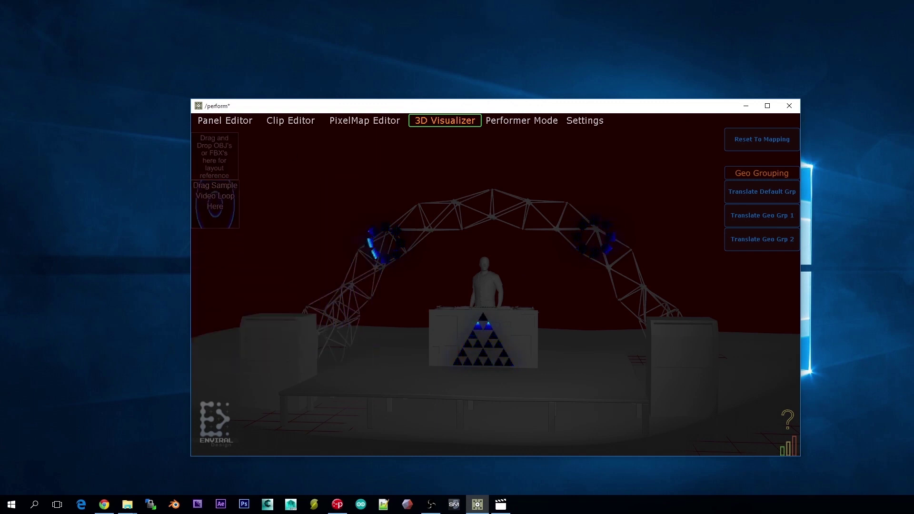
Drag a video file from File Explorer onto the 'Drag Sample Video Loop Here' zone.
{"action": "left_click", "coordinate": [127, 504]}
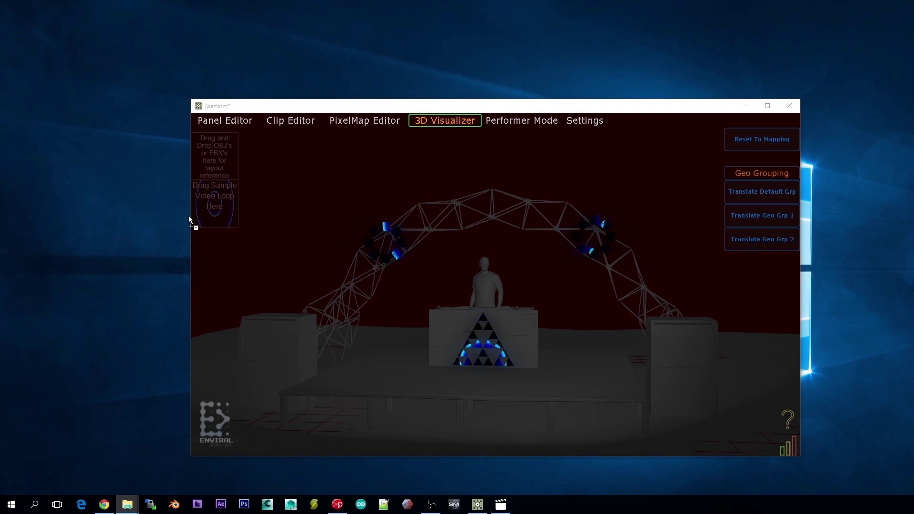
{"action": "left_click_drag", "start_coordinate": [189, 216], "coordinate": [224, 218]}
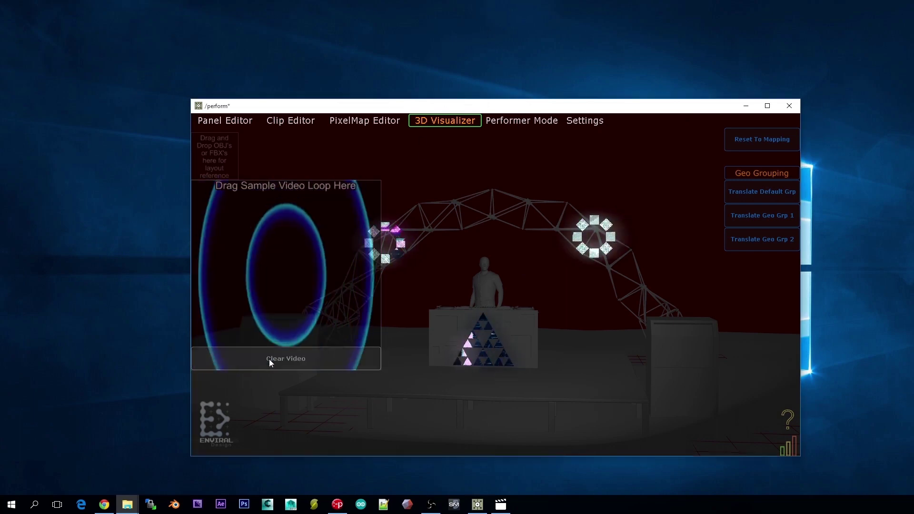
{"action": "mouse_move", "coordinate": [787, 418]}
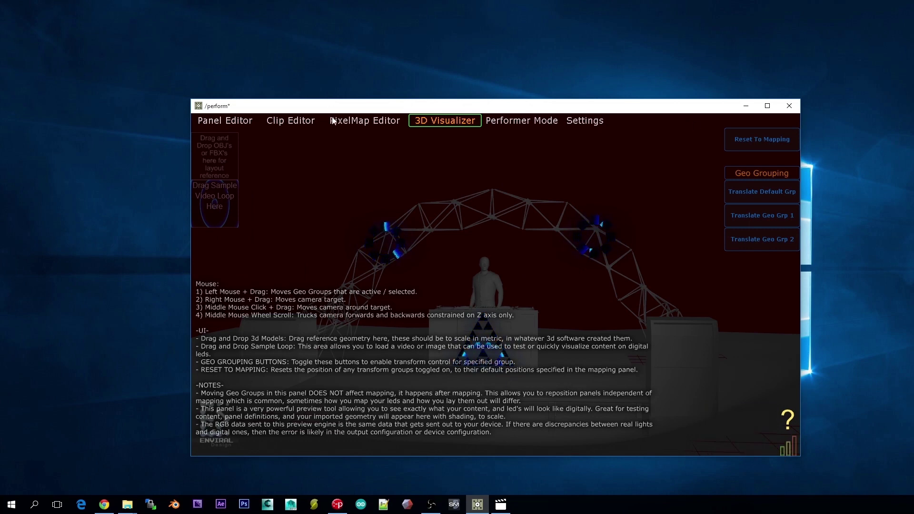
Toggle between PixelMap Editor and 3D Visualizer, hide the help notes, and finish on PixelMap Editor.
{"action": "left_click", "coordinate": [355, 120]}
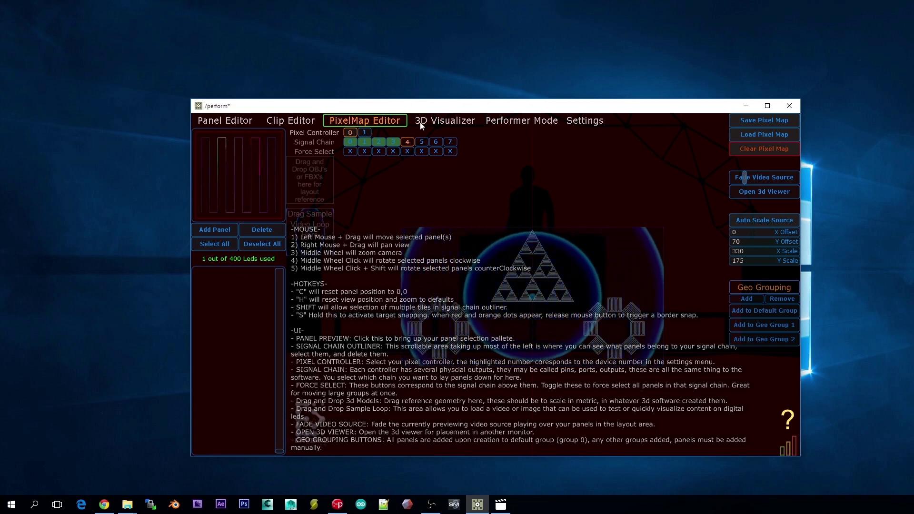
{"action": "left_click", "coordinate": [436, 120]}
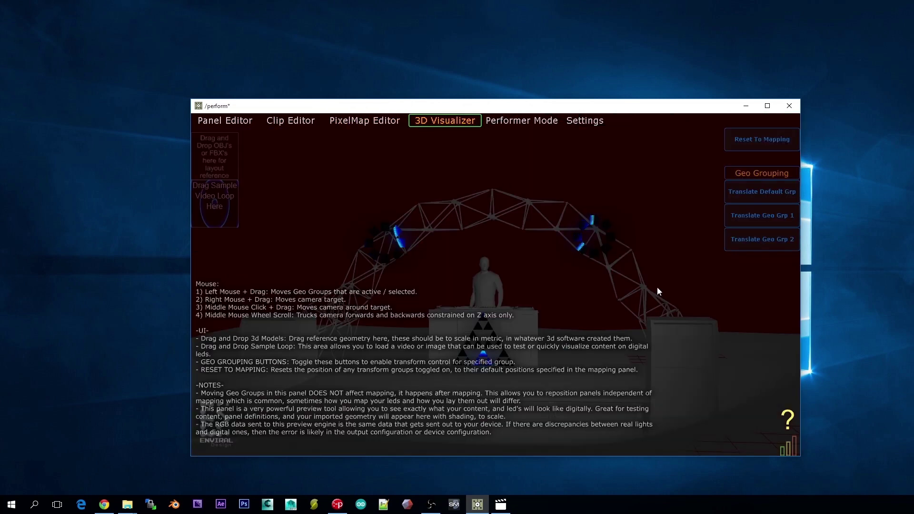
{"action": "left_click", "coordinate": [791, 426]}
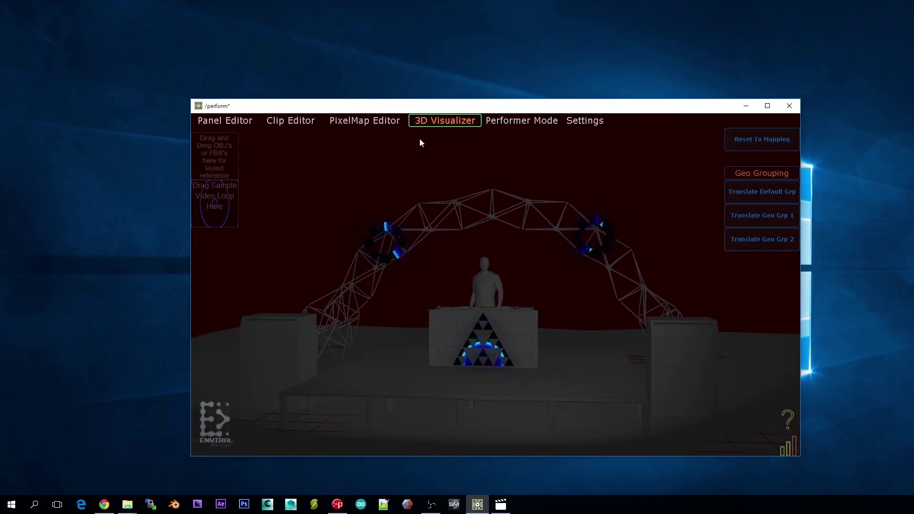
{"action": "left_click", "coordinate": [394, 122]}
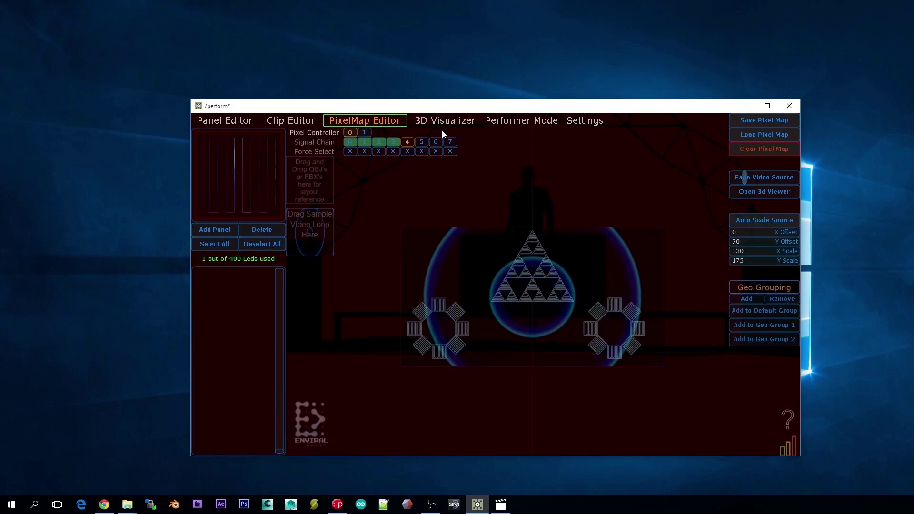
{"action": "left_click", "coordinate": [440, 124]}
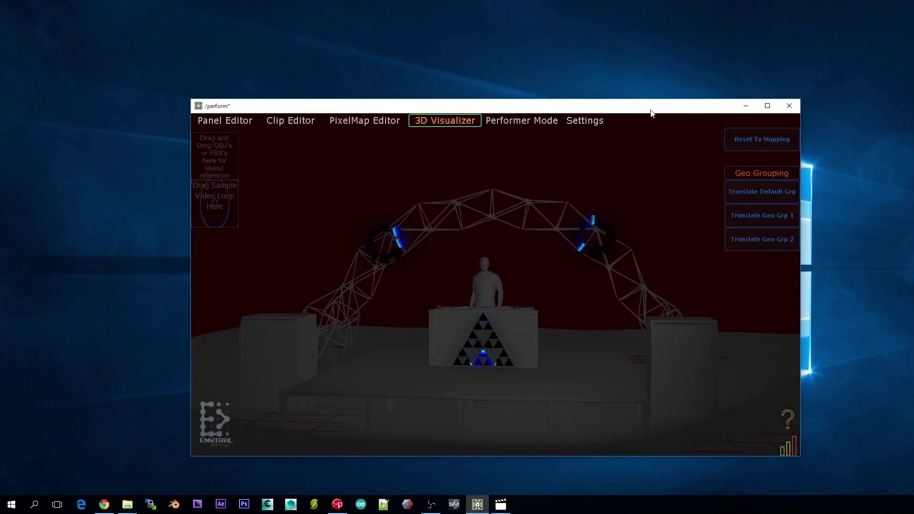
{"action": "left_click", "coordinate": [392, 122]}
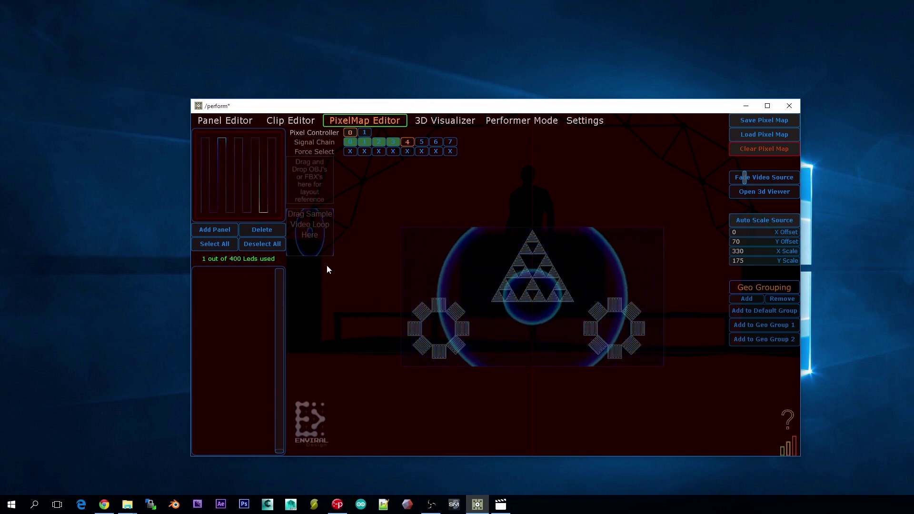
Add a miniPanel from the panel chooser and check the Leds per Strip setting.
{"action": "left_click", "coordinate": [215, 228]}
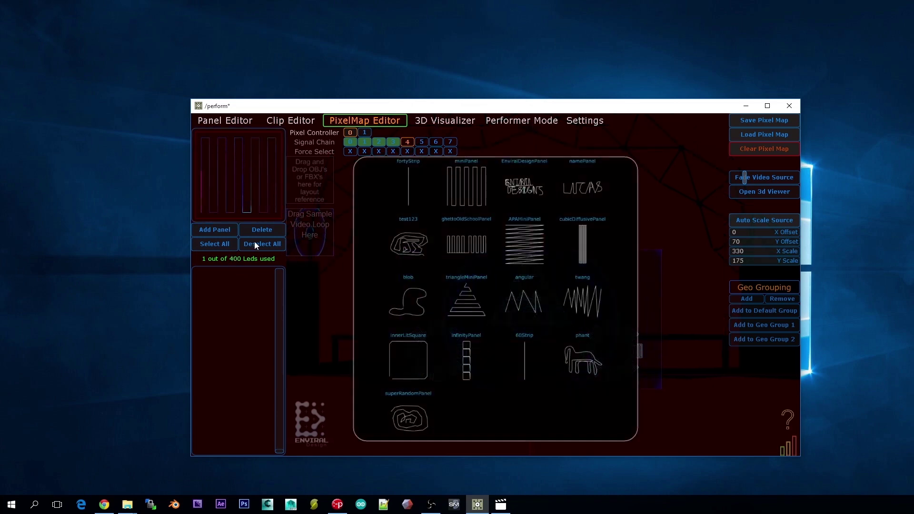
{"action": "left_click", "coordinate": [475, 187]}
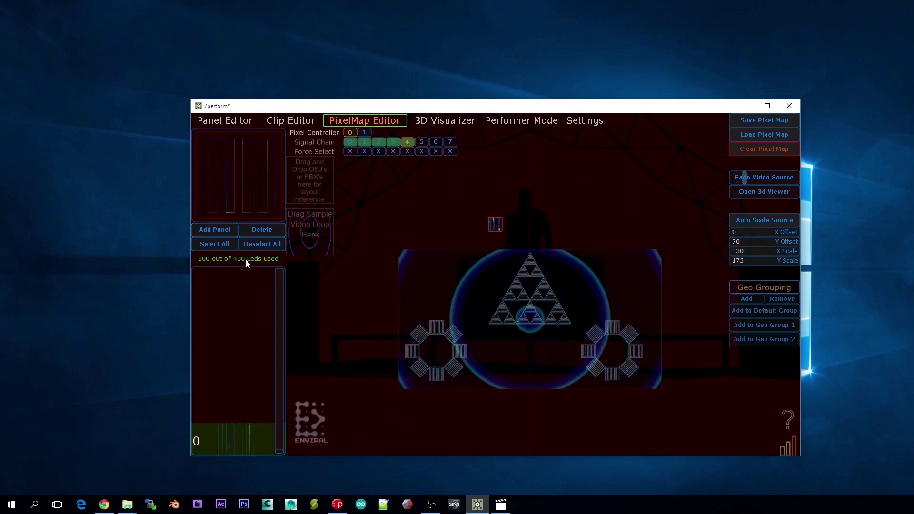
{"action": "left_click", "coordinate": [584, 121]}
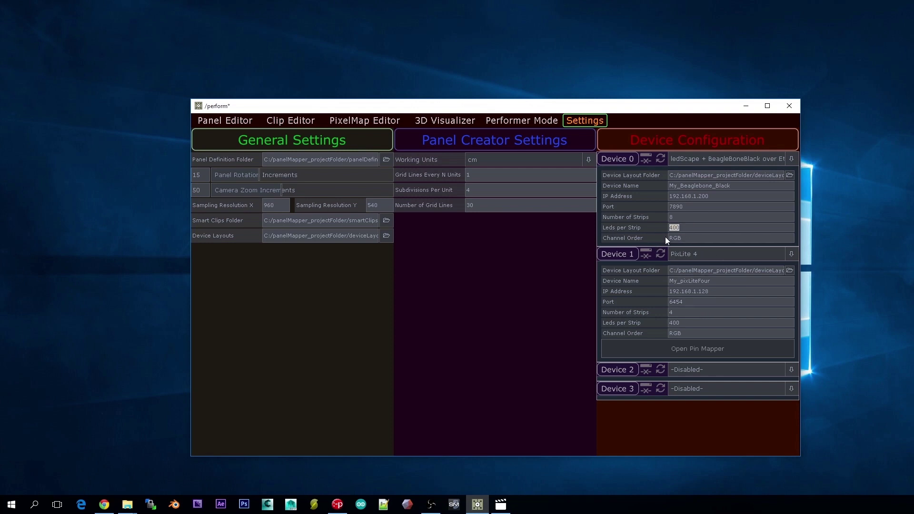
Add four more mini panels to the pixel map, dragging the newest ones into position.
{"action": "left_click", "coordinate": [355, 123]}
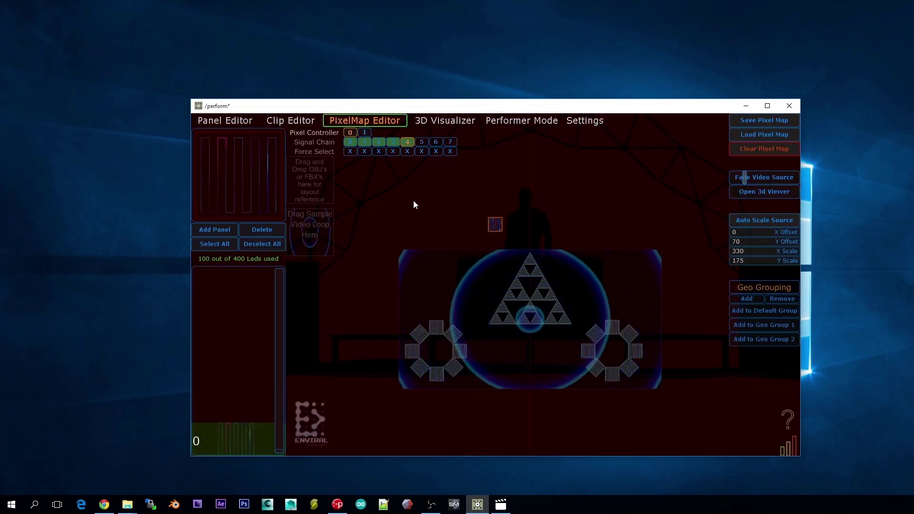
{"action": "left_click", "coordinate": [214, 230]}
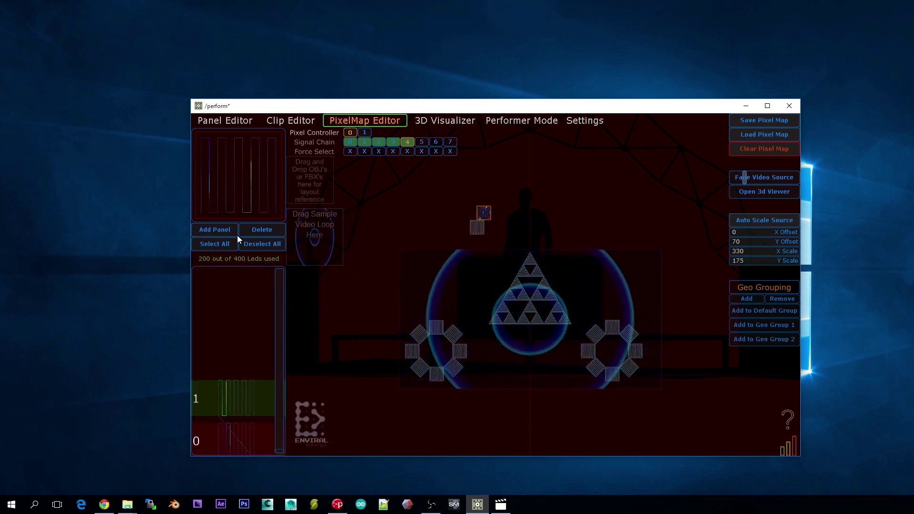
{"action": "left_click", "coordinate": [231, 232]}
{"action": "left_click", "coordinate": [227, 231]}
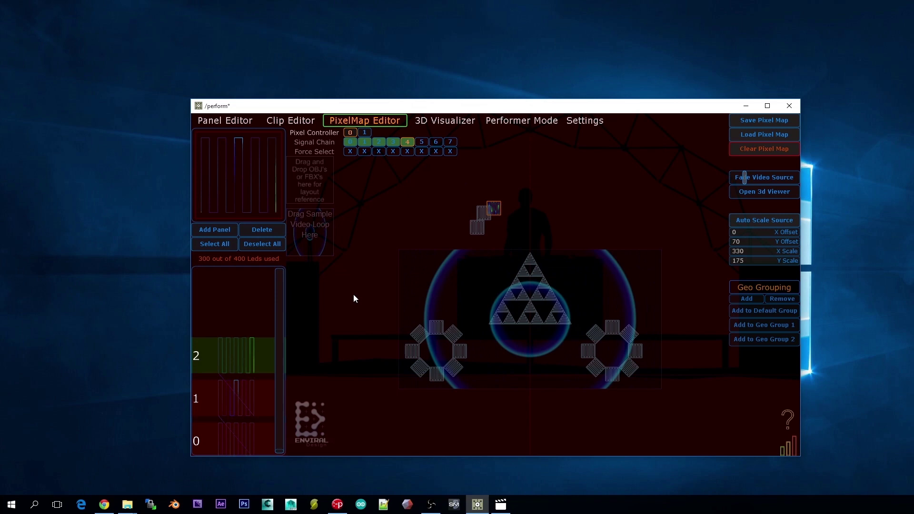
{"action": "left_click_drag", "start_coordinate": [517, 201], "coordinate": [504, 192]}
{"action": "left_click", "coordinate": [214, 231]}
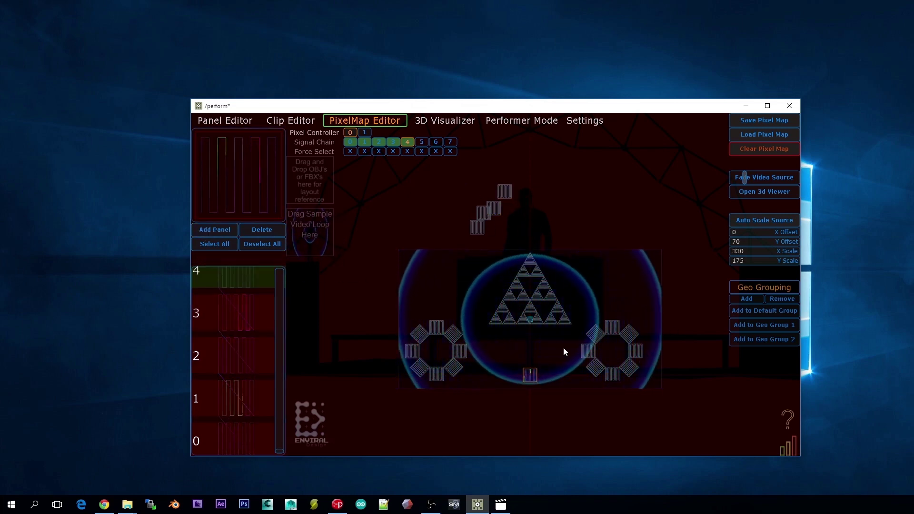
{"action": "mouse_move", "coordinate": [549, 350]}
{"action": "left_mouse_down"}
{"action": "mouse_move", "coordinate": [544, 153]}
{"action": "mouse_move", "coordinate": [521, 181]}
{"action": "left_mouse_up"}
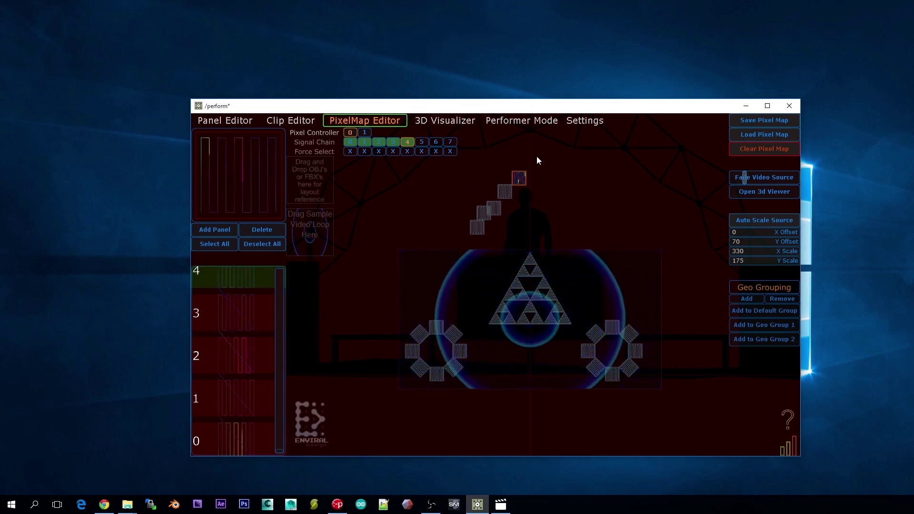
Preview the layout in 3D, delete the extra fifth panel, and recheck it.
{"action": "left_click", "coordinate": [449, 120]}
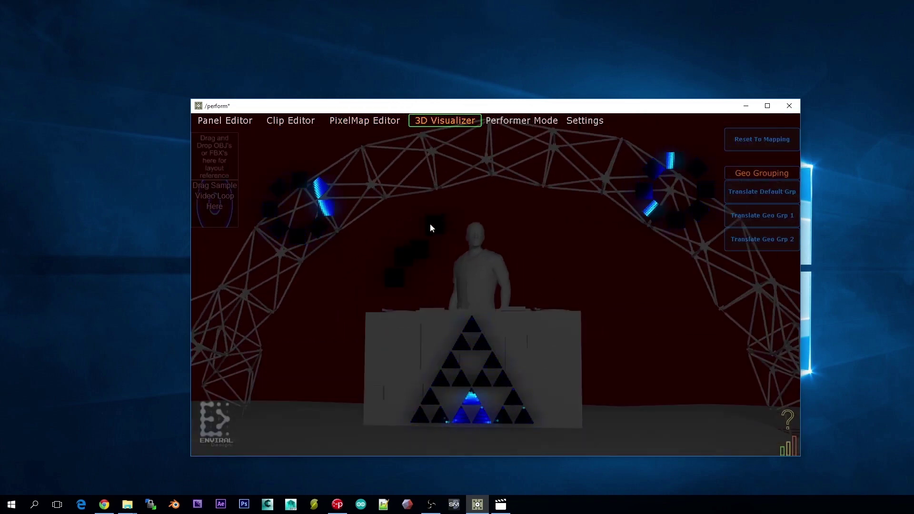
{"action": "left_click", "coordinate": [352, 120]}
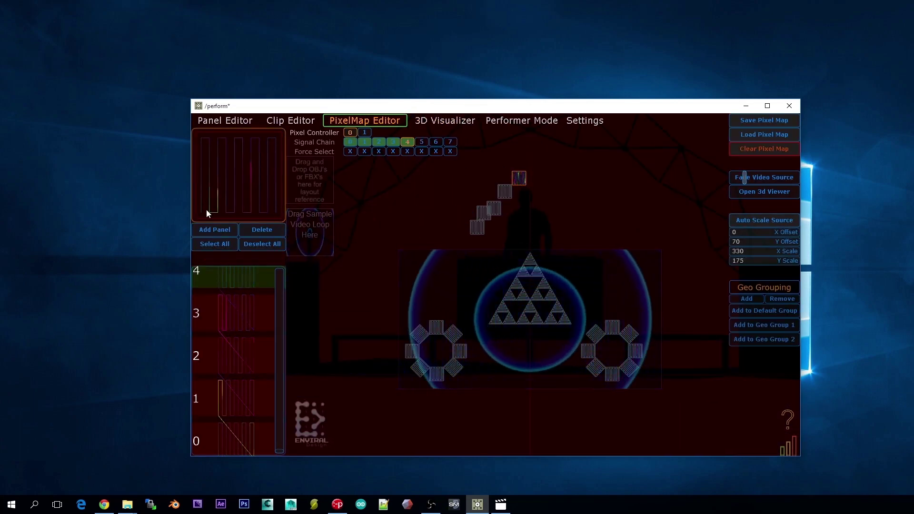
{"action": "left_click", "coordinate": [264, 230]}
{"action": "left_click", "coordinate": [443, 123]}
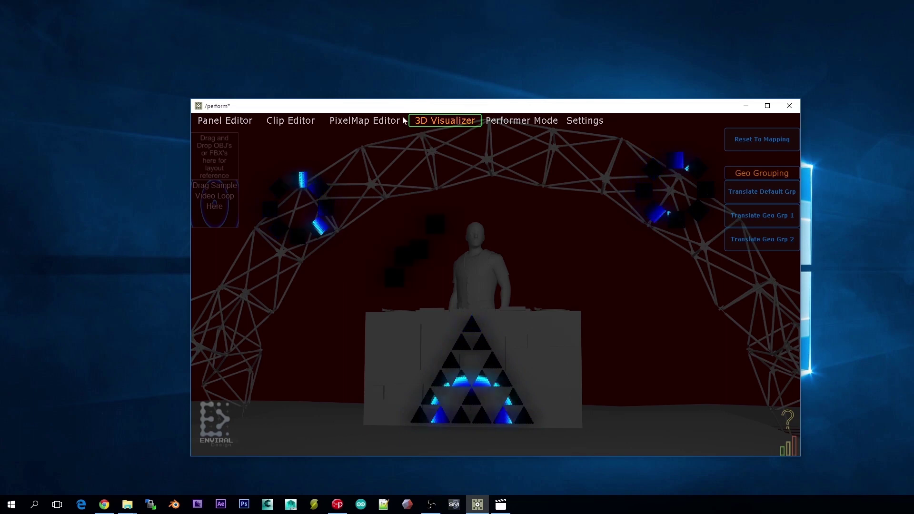
{"action": "left_click", "coordinate": [363, 120]}
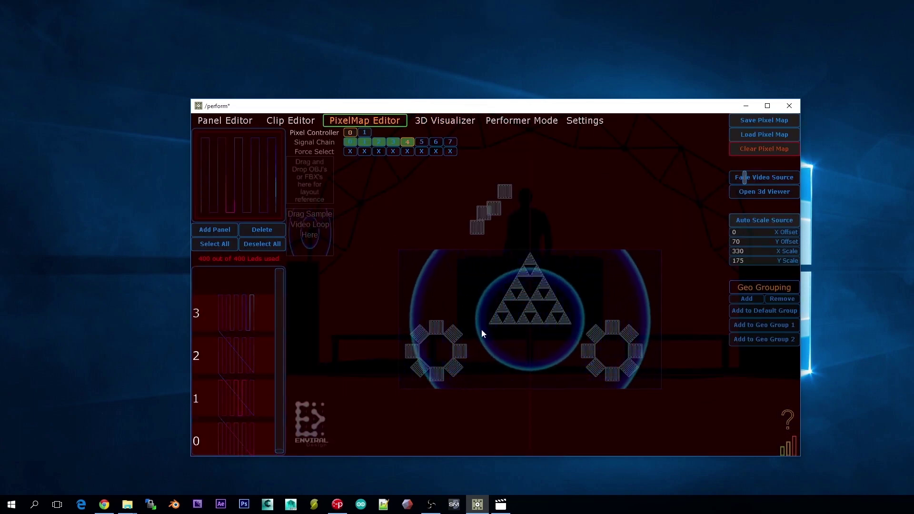
Select all four panels, move them over the DJ booth, verify in 3D, then activate signal chain 4.
{"action": "left_click", "coordinate": [214, 244]}
{"action": "left_click_drag", "start_coordinate": [492, 211], "coordinate": [444, 275]}
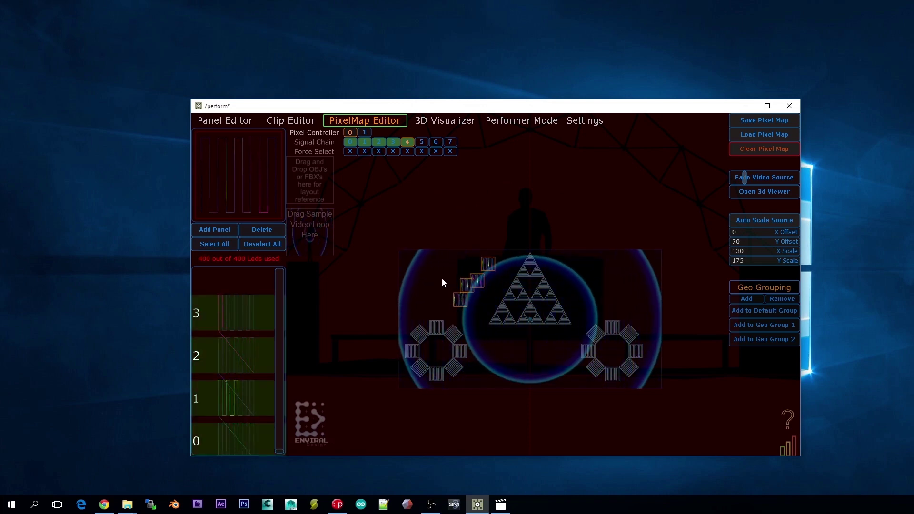
{"action": "left_click", "coordinate": [459, 121]}
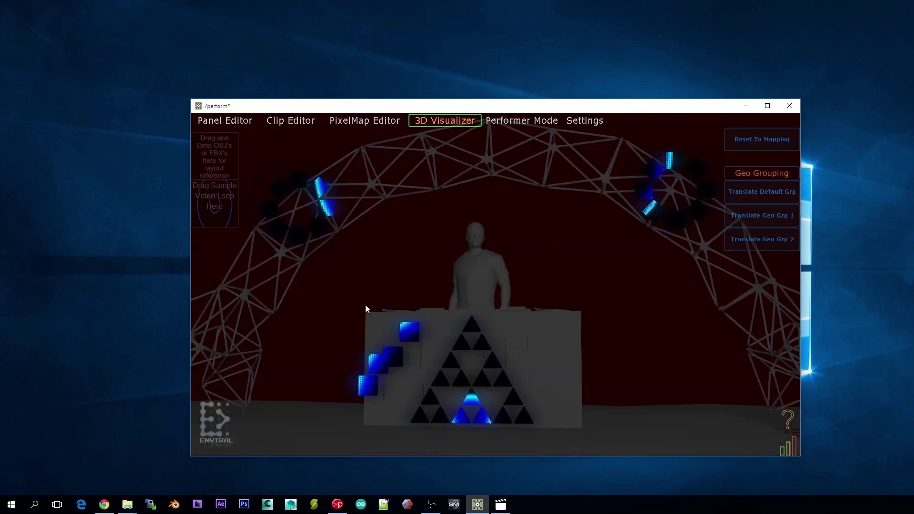
{"action": "left_click", "coordinate": [377, 121]}
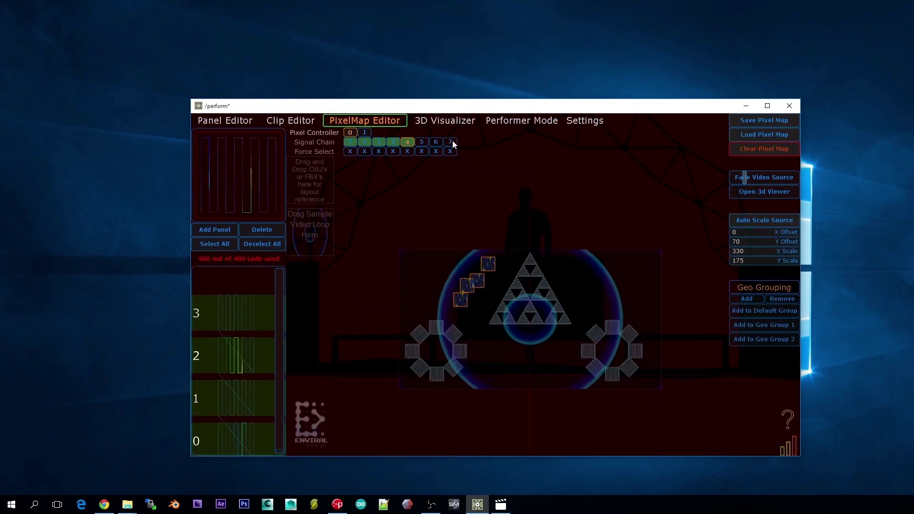
{"action": "left_click", "coordinate": [274, 232]}
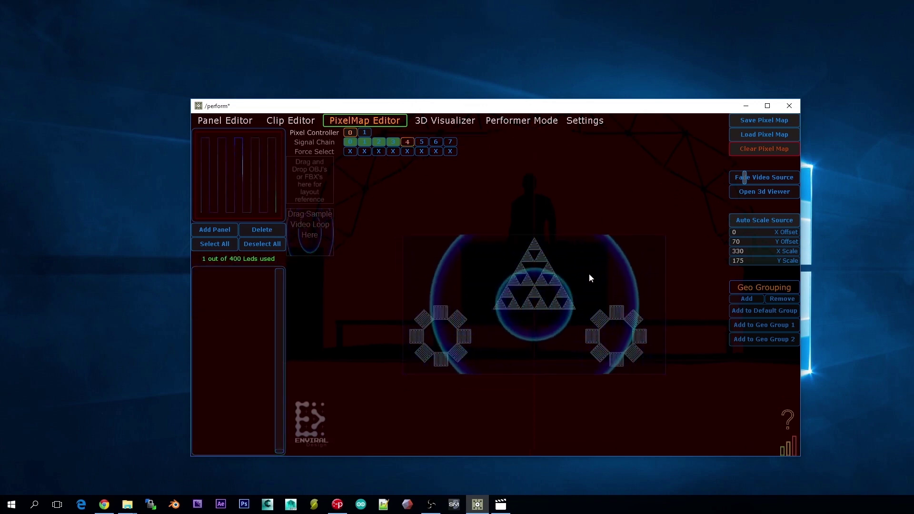
Switch between signal chains, try a panel on an empty chain, and pan the pixel map view.
{"action": "left_click", "coordinate": [351, 143]}
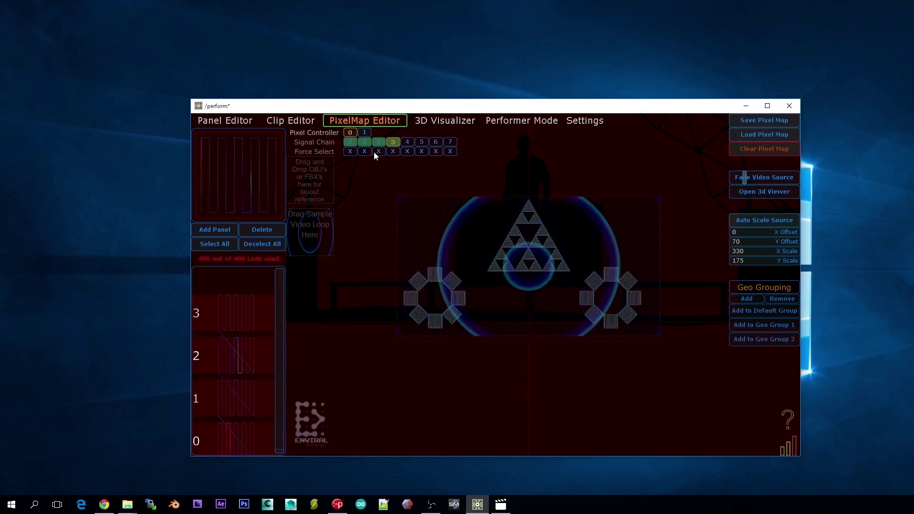
{"action": "left_click", "coordinate": [422, 141]}
{"action": "left_click", "coordinate": [230, 229]}
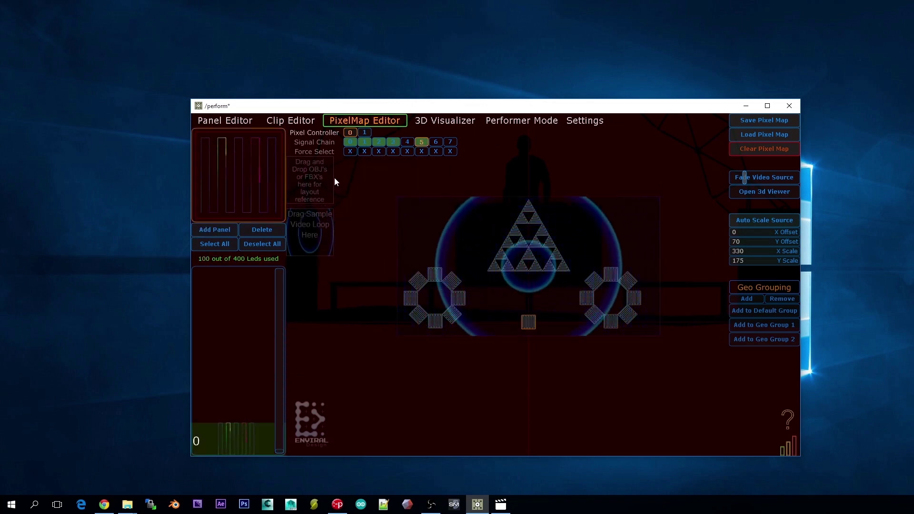
{"action": "left_click", "coordinate": [407, 142]}
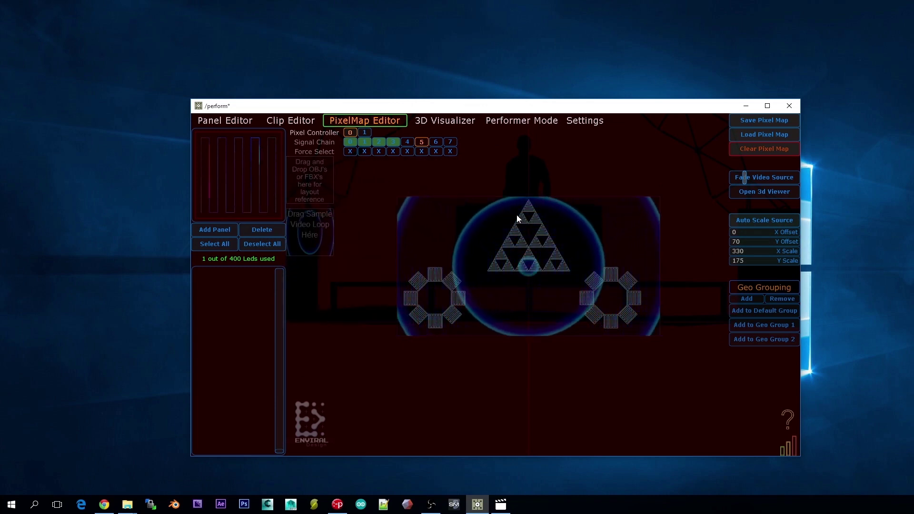
{"action": "left_click_drag", "start_coordinate": [502, 215], "coordinate": [528, 262]}
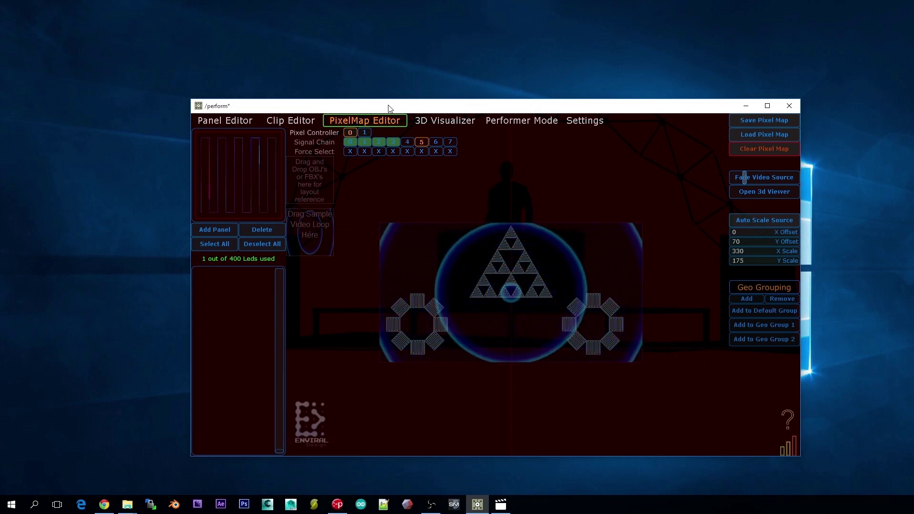
View the Performer Mode decks, then preview the ring clip in Clip Editor.
{"action": "left_click", "coordinate": [521, 122]}
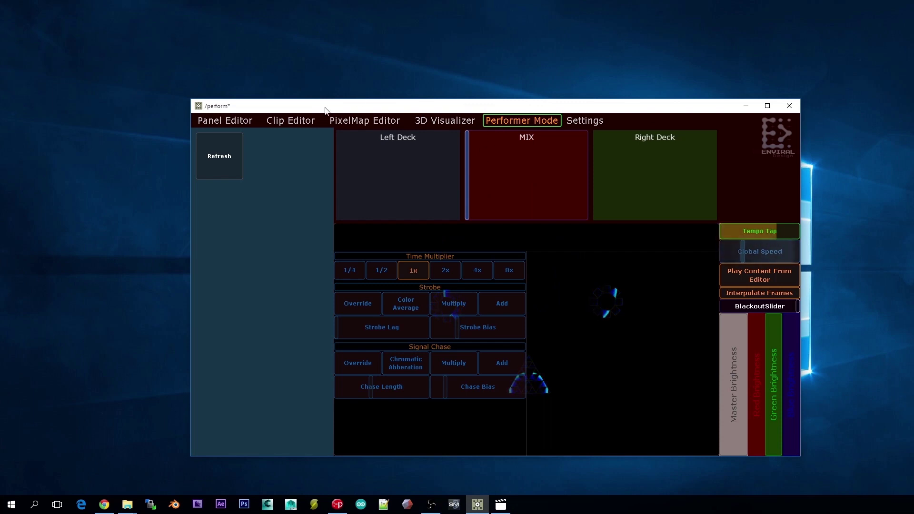
{"action": "left_click", "coordinate": [299, 120]}
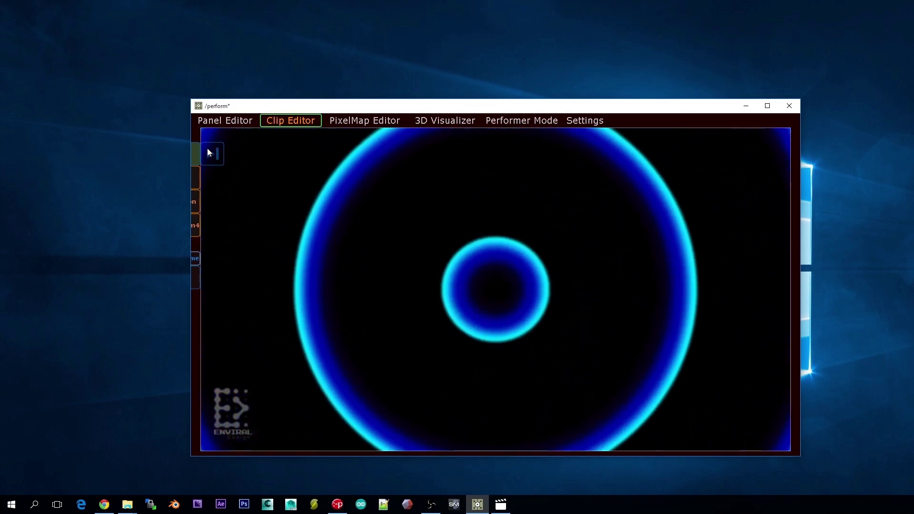
Move from the pixel map to the Panel Editor grid, briefly viewing the clip preview.
{"action": "left_click", "coordinate": [364, 121]}
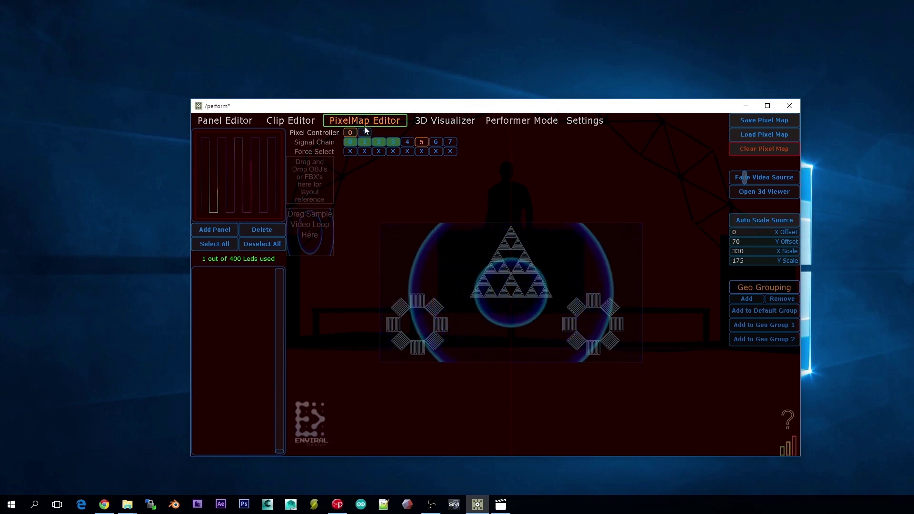
{"action": "left_click", "coordinate": [228, 122]}
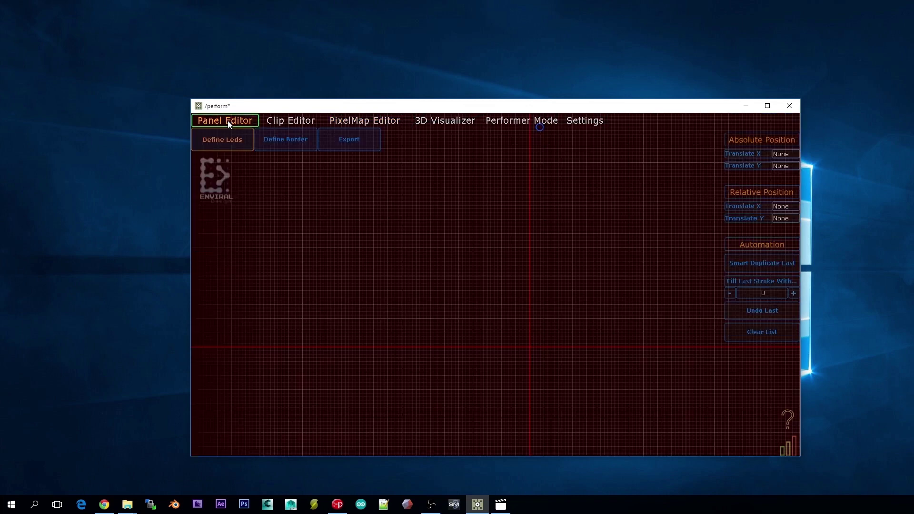
{"action": "left_click", "coordinate": [281, 120]}
{"action": "left_click", "coordinate": [246, 121]}
{"action": "scroll", "coordinate": [616, 357], "scroll_direction": "up", "scroll_amount": 3}
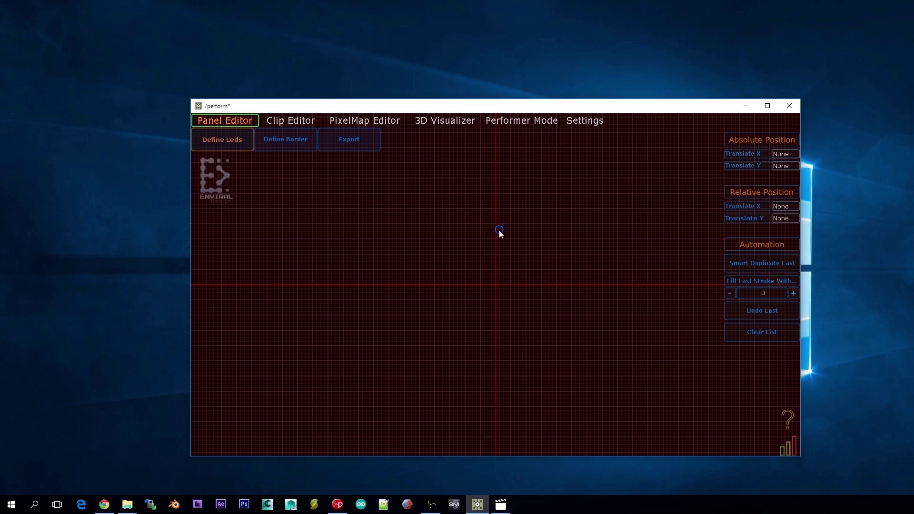
Review Settings, keeping centimetres as working units and checking grid spacing, then return to Panel Editor.
{"action": "left_click", "coordinate": [590, 126]}
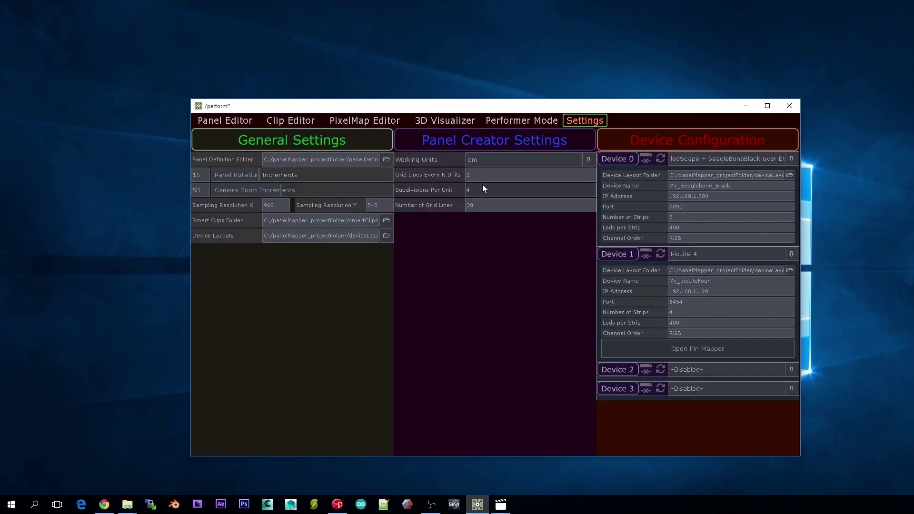
{"action": "left_click", "coordinate": [503, 161]}
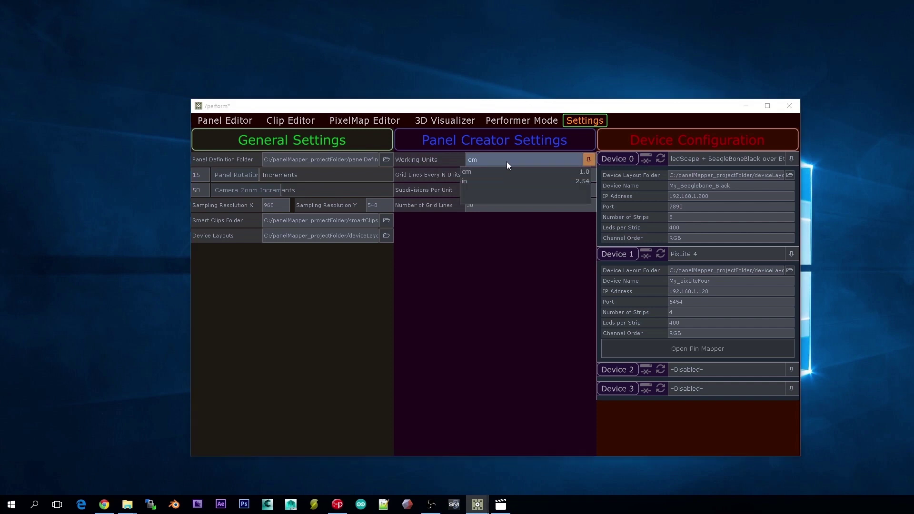
{"action": "left_click", "coordinate": [543, 162]}
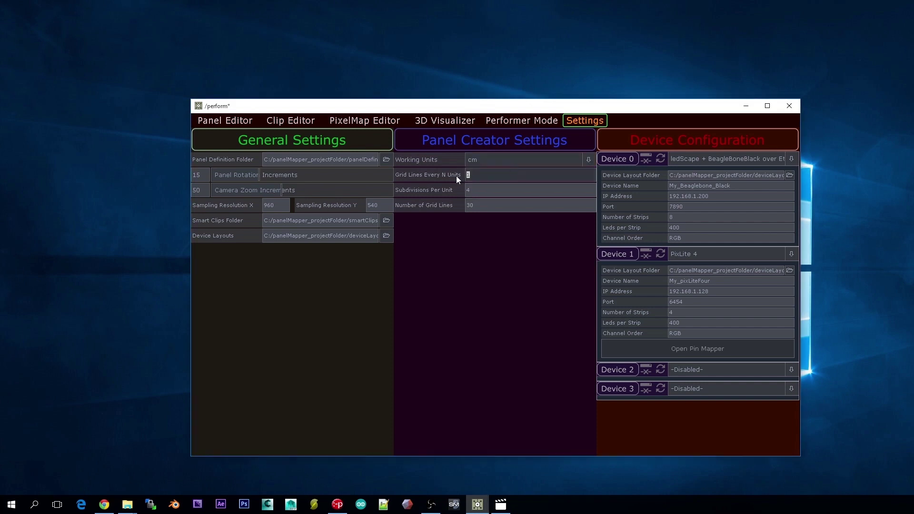
{"action": "left_click", "coordinate": [220, 123]}
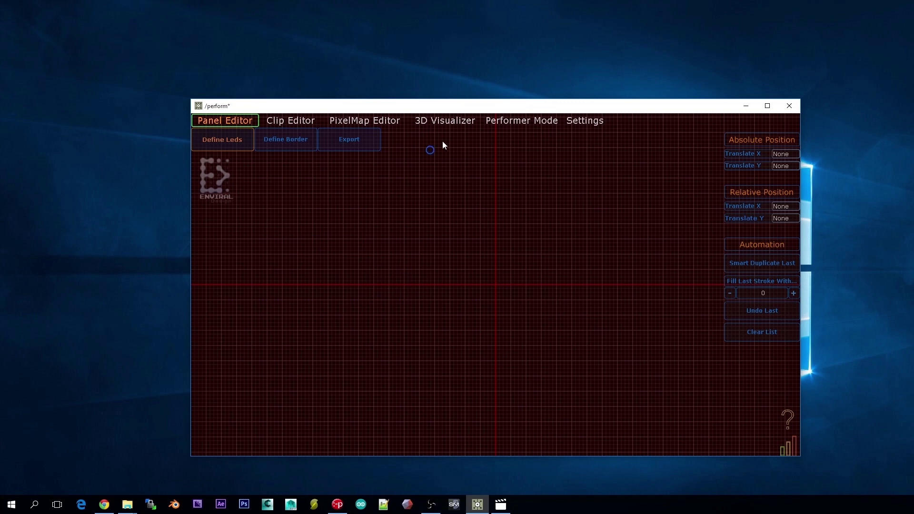
{"action": "left_click", "coordinate": [578, 125]}
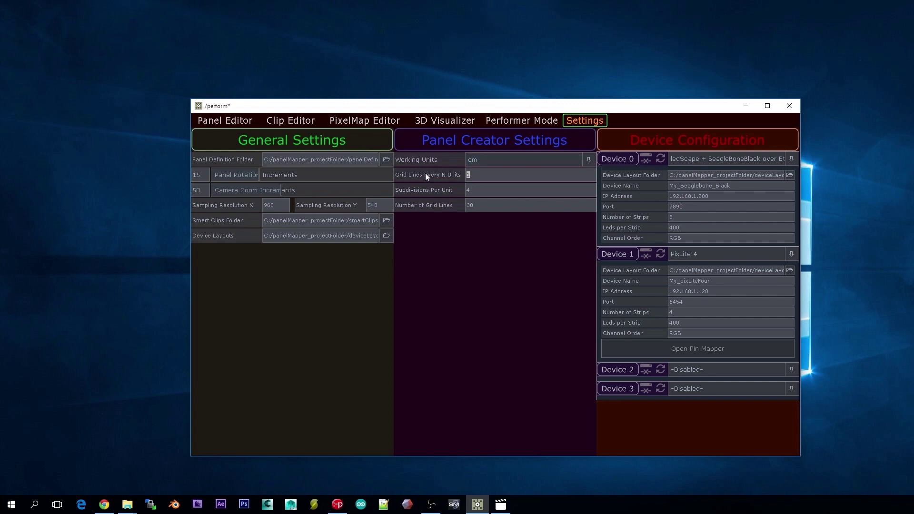
{"action": "type", "text": "1.6"}
{"action": "left_click", "coordinate": [225, 119]}
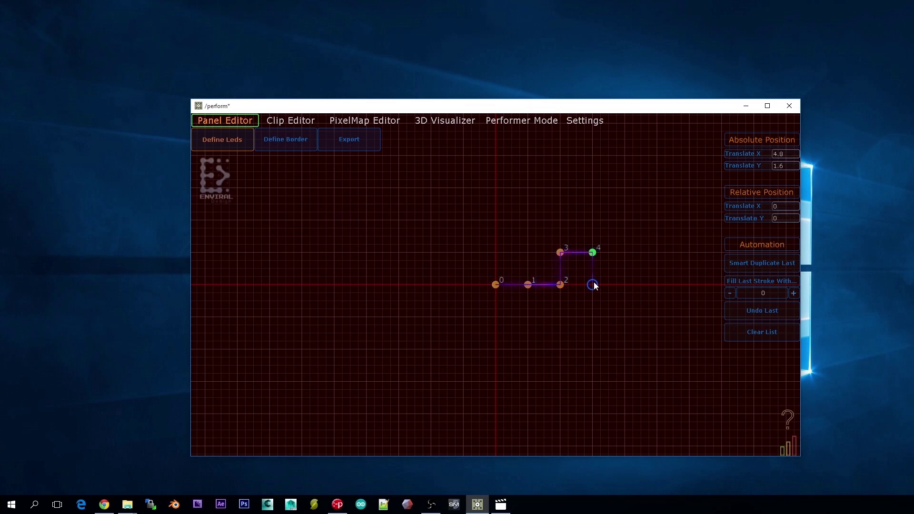
Add LED points 5 and 6 below point 4 and check the grid spacing setting.
{"action": "left_click", "coordinate": [594, 285]}
{"action": "left_click", "coordinate": [591, 317]}
{"action": "left_click", "coordinate": [584, 121]}
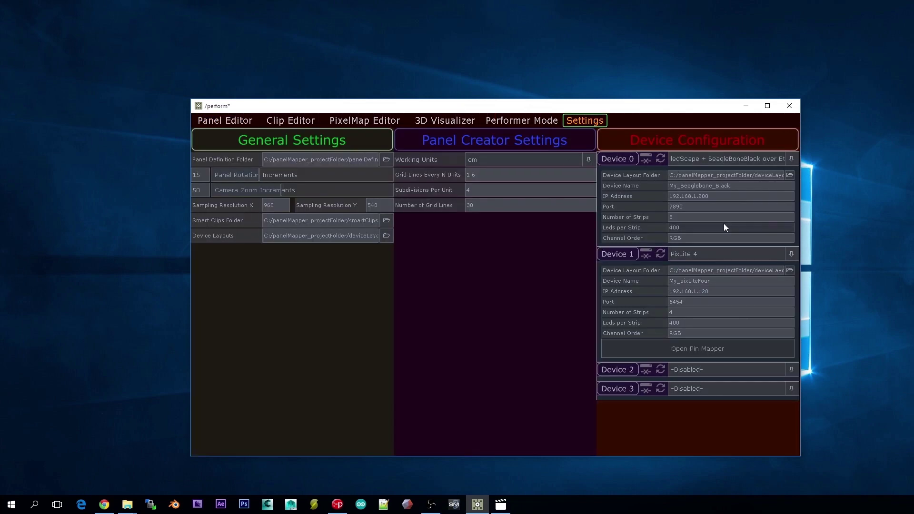
{"action": "left_click", "coordinate": [224, 121]}
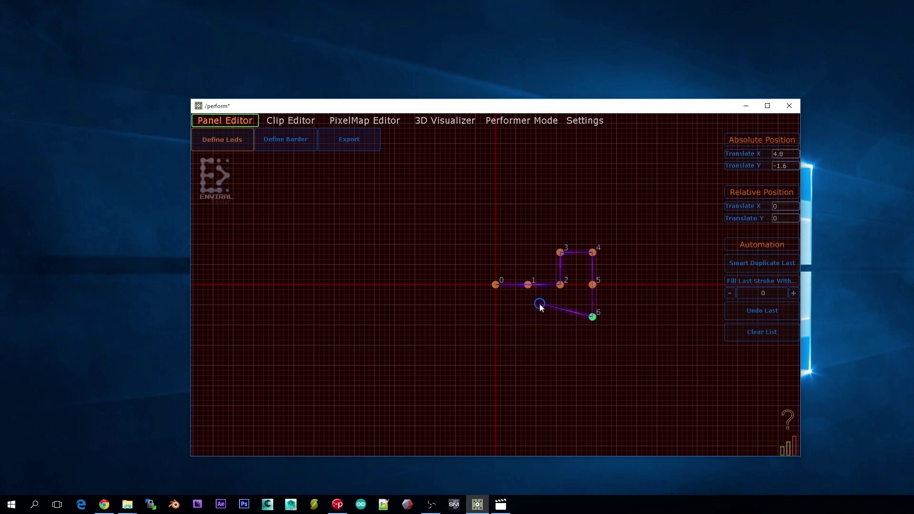
Check the stage pixel map, open the saved-panel chooser without adding, and return to the panel grid.
{"action": "left_click", "coordinate": [361, 120]}
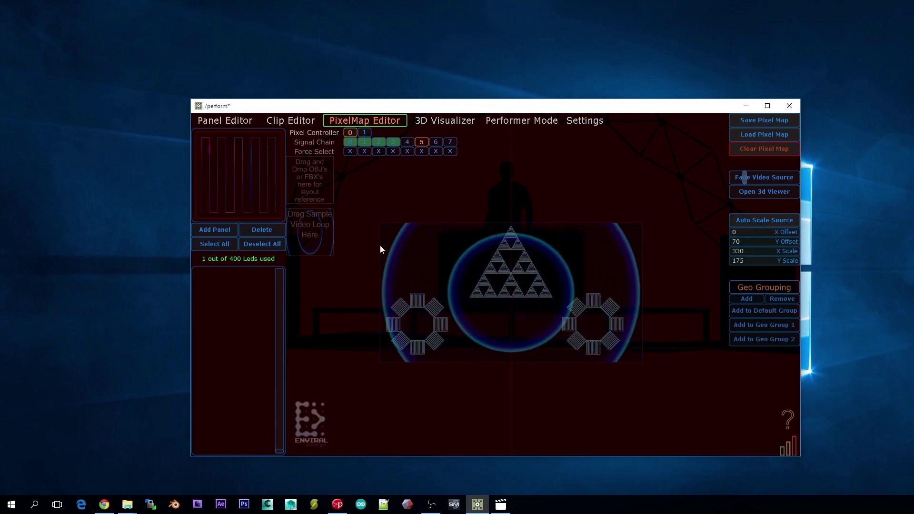
{"action": "left_click", "coordinate": [214, 229]}
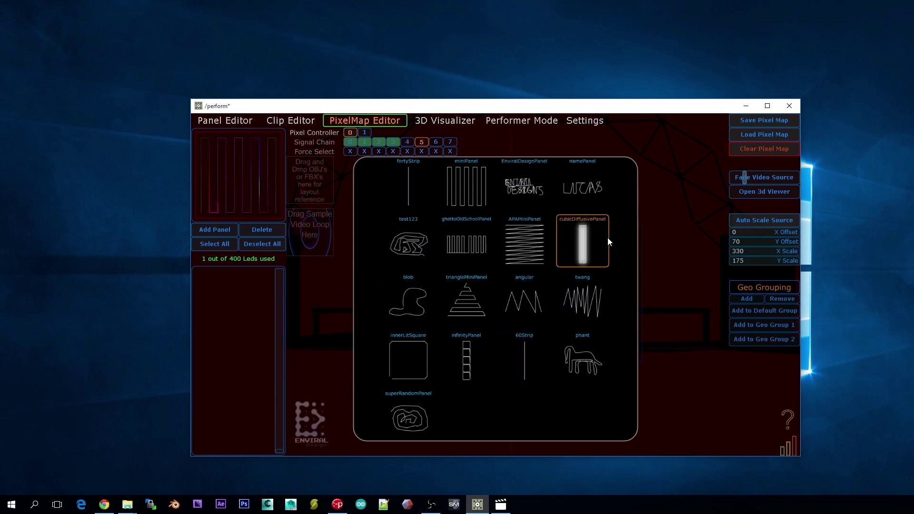
{"action": "left_click", "coordinate": [592, 240]}
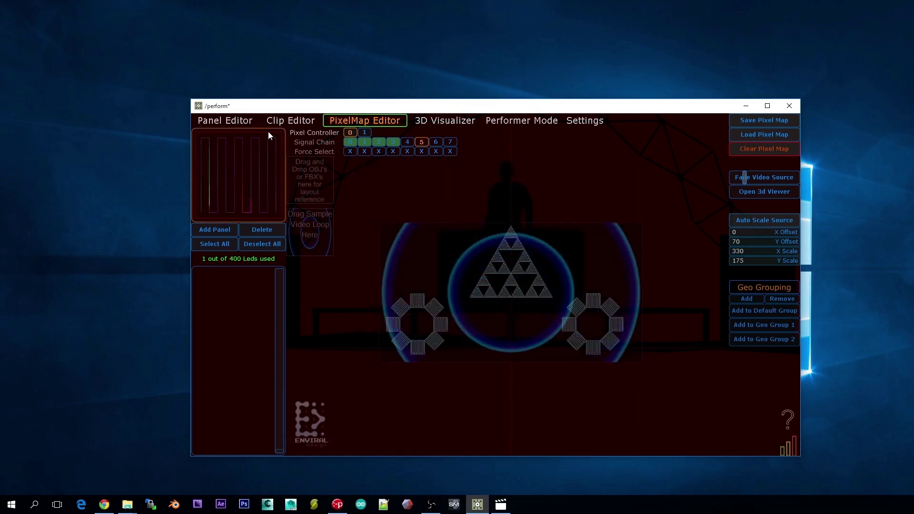
{"action": "left_click", "coordinate": [253, 119]}
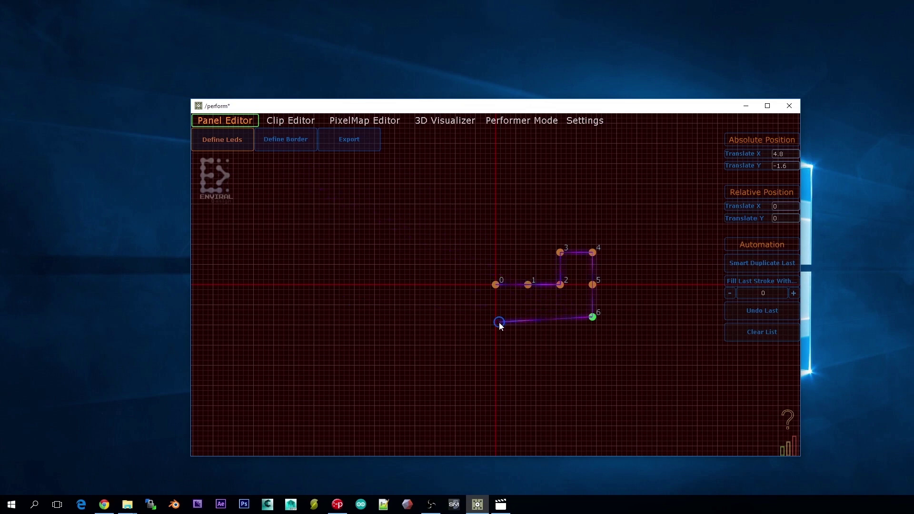
Place LED points 7 through 16 along the path, panning for more space.
{"action": "left_click", "coordinate": [475, 305]}
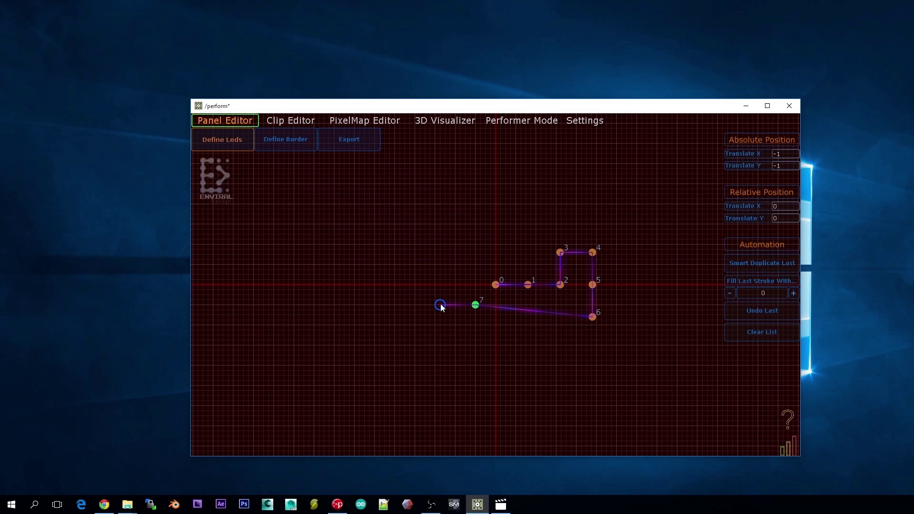
{"action": "left_click", "coordinate": [415, 244]}
{"action": "left_click", "coordinate": [435, 224]}
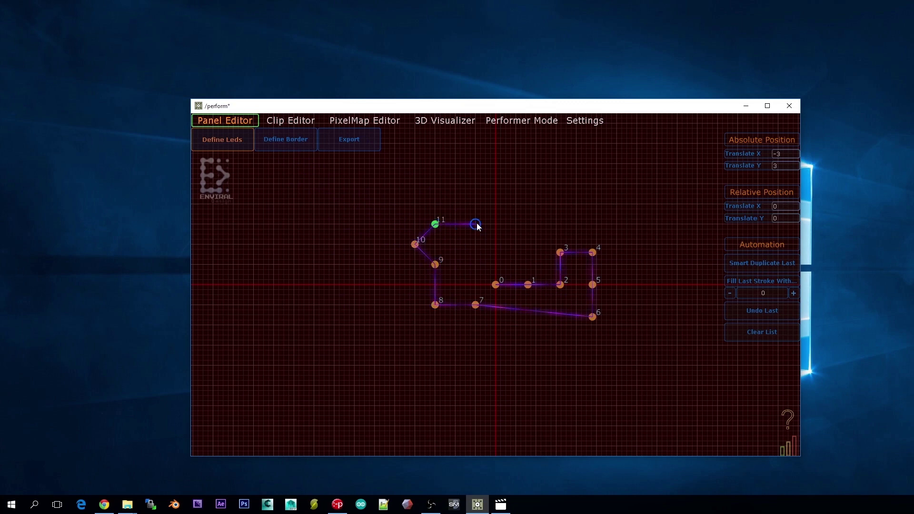
{"action": "left_click", "coordinate": [475, 223]}
{"action": "left_click", "coordinate": [556, 224]}
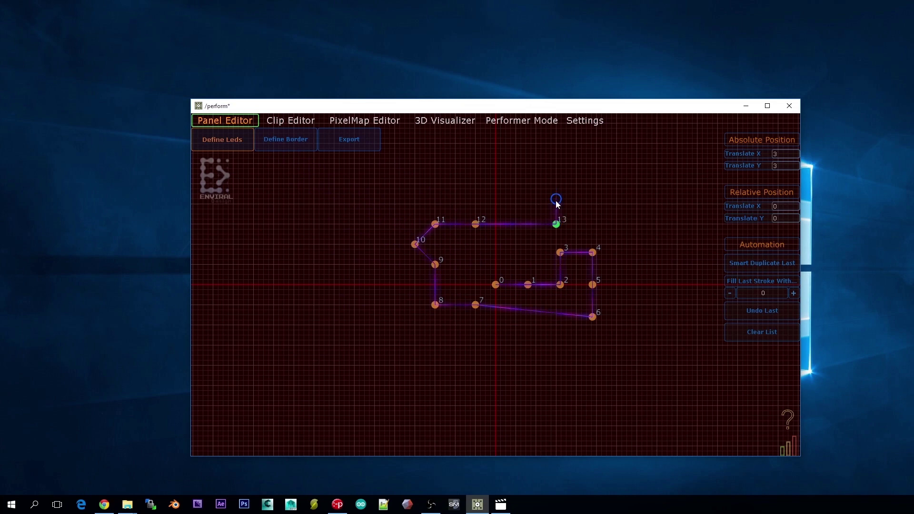
{"action": "left_click", "coordinate": [596, 204]}
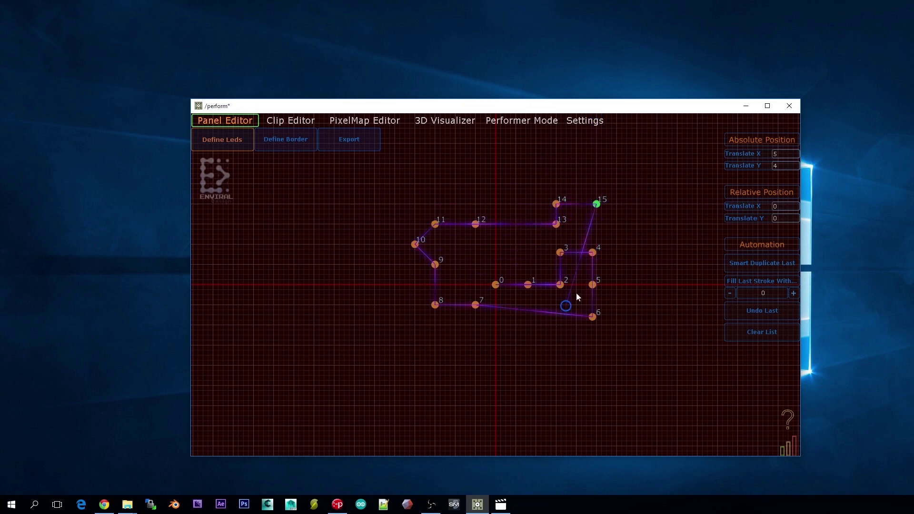
{"action": "left_click_drag", "start_coordinate": [547, 245], "coordinate": [457, 303]}
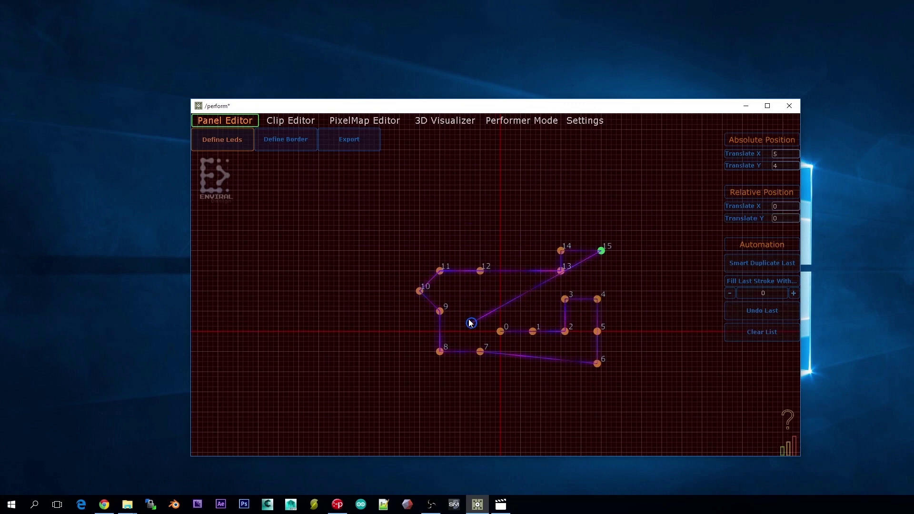
{"action": "left_click", "coordinate": [598, 204]}
{"action": "scroll", "coordinate": [613, 293], "scroll_direction": "down", "scroll_amount": 3}
{"action": "scroll", "coordinate": [592, 264], "scroll_direction": "up", "scroll_amount": 2}
{"action": "scroll", "coordinate": [578, 280], "scroll_direction": "up", "scroll_amount": 2}
Add LEDs 17 through 34 in two upper rows, undoing the misplaced point 25.
{"action": "left_click", "coordinate": [585, 241]}
{"action": "left_click", "coordinate": [575, 275]}
{"action": "left_click", "coordinate": [555, 276]}
{"action": "left_click", "coordinate": [512, 275]}
{"action": "left_click", "coordinate": [491, 275]}
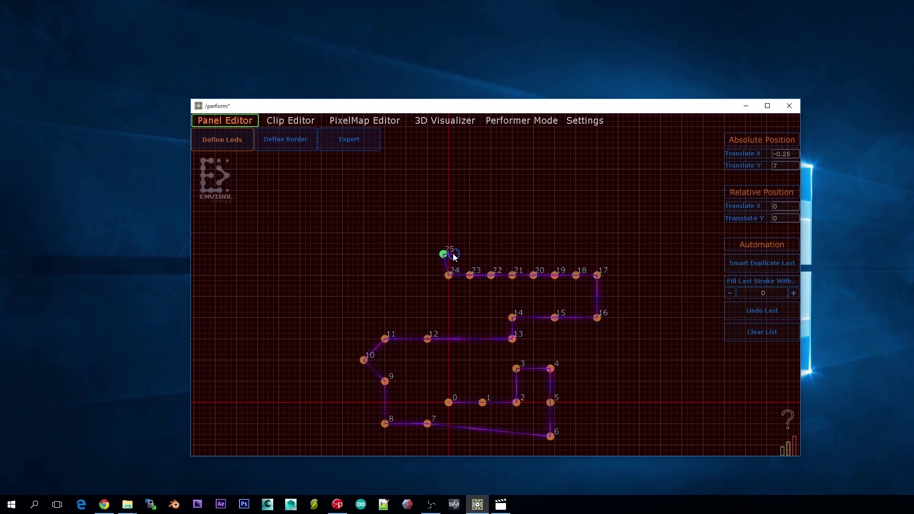
{"action": "left_click", "coordinate": [761, 310]}
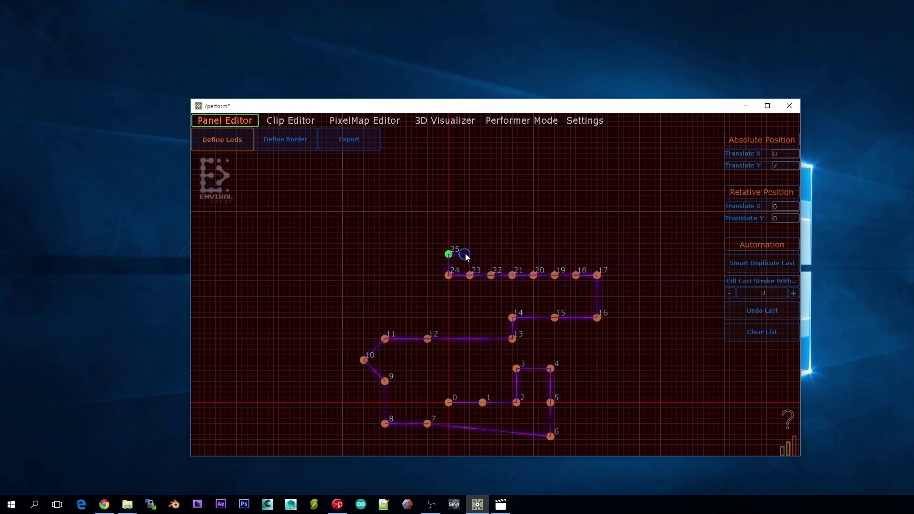
{"action": "left_click", "coordinate": [490, 254]}
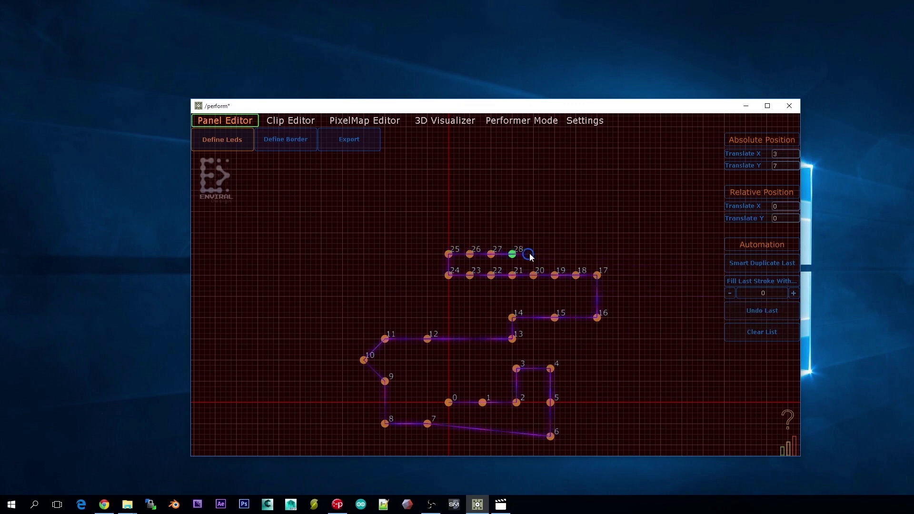
{"action": "left_click", "coordinate": [576, 254]}
{"action": "left_click", "coordinate": [597, 254]}
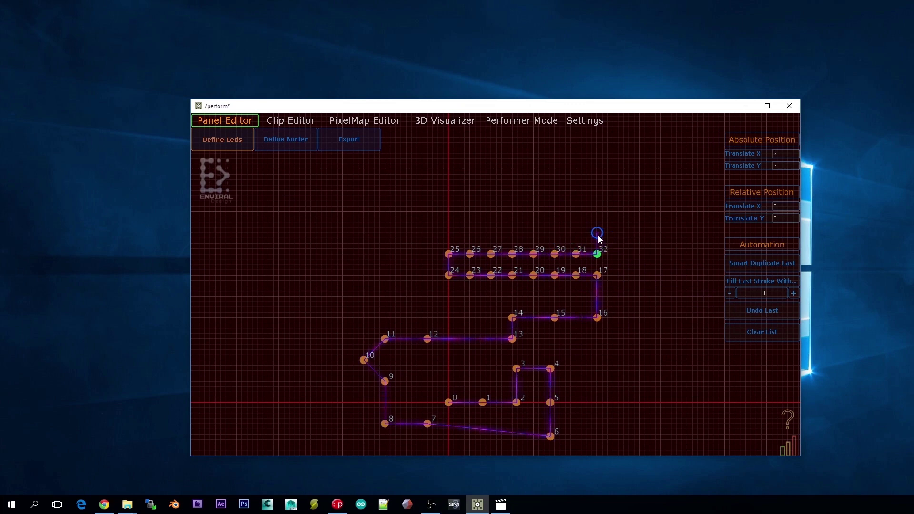
{"action": "left_click", "coordinate": [597, 233]}
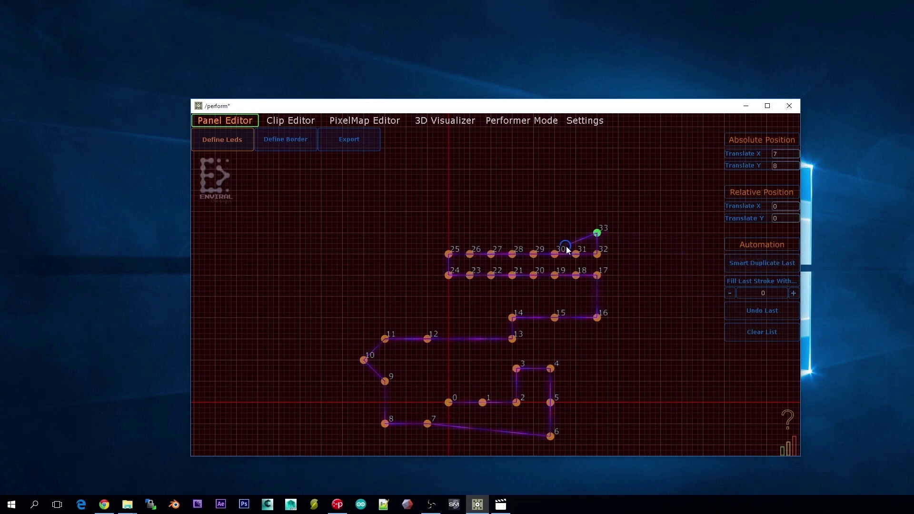
{"action": "left_click", "coordinate": [576, 236]}
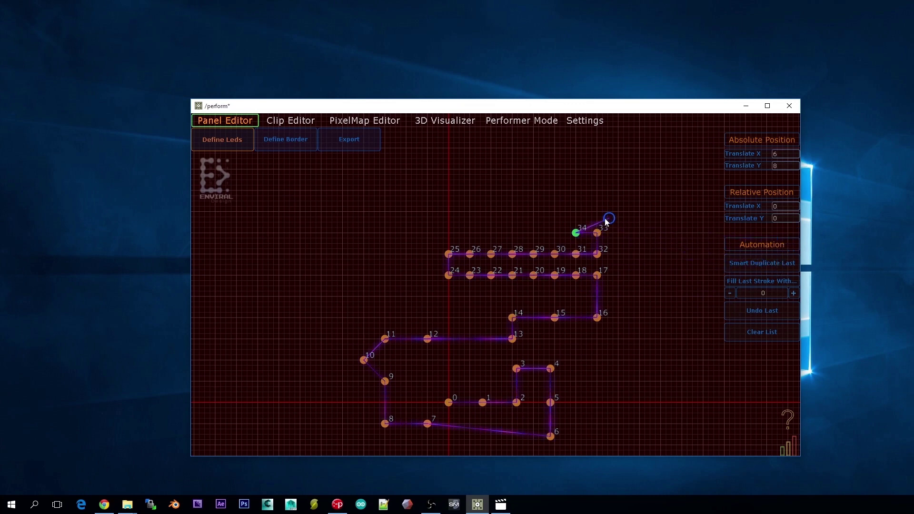
Continue the path through LEDs 40 and 41, then place LED 42 diagonally up.
{"action": "left_click", "coordinate": [758, 262]}
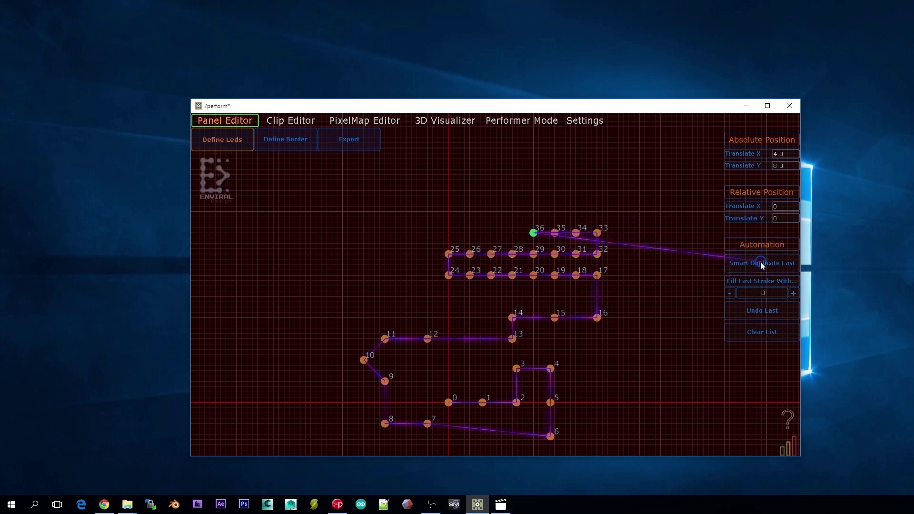
{"action": "left_click", "coordinate": [760, 265]}
{"action": "left_click", "coordinate": [761, 266]}
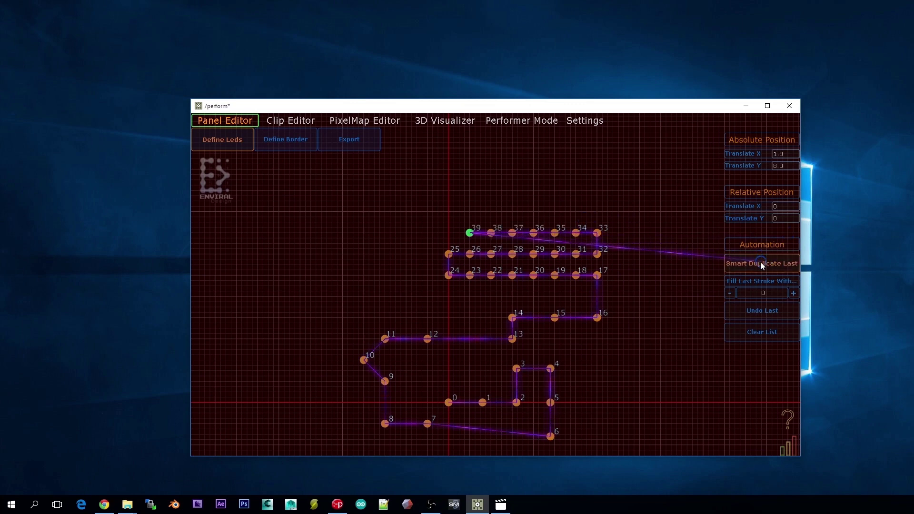
{"action": "left_click", "coordinate": [448, 212]}
{"action": "left_click", "coordinate": [469, 191]}
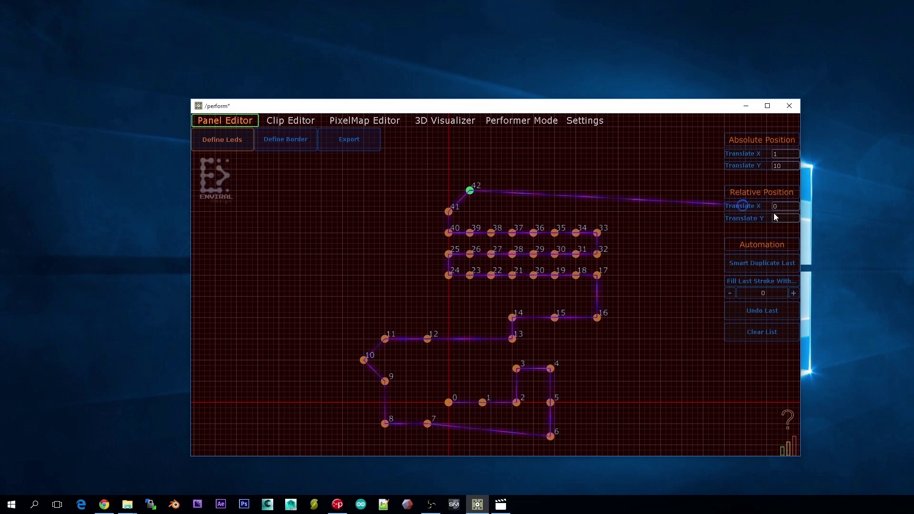
Smart-duplicate LEDs 43–44, drag to add LED 45, and place LED 46 top-left.
{"action": "left_click", "coordinate": [784, 264]}
{"action": "left_click", "coordinate": [784, 265]}
{"action": "left_click_drag", "start_coordinate": [585, 207], "coordinate": [573, 284]}
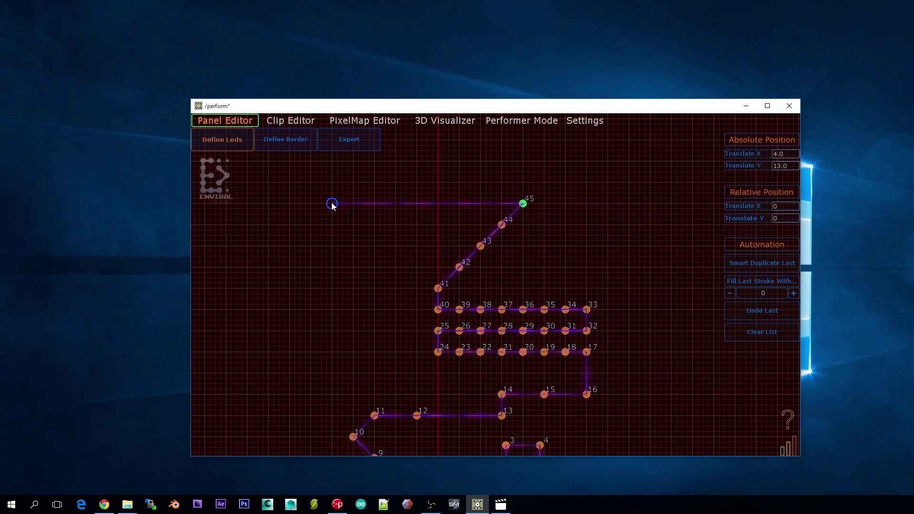
{"action": "left_click_drag", "start_coordinate": [341, 402], "coordinate": [378, 290]}
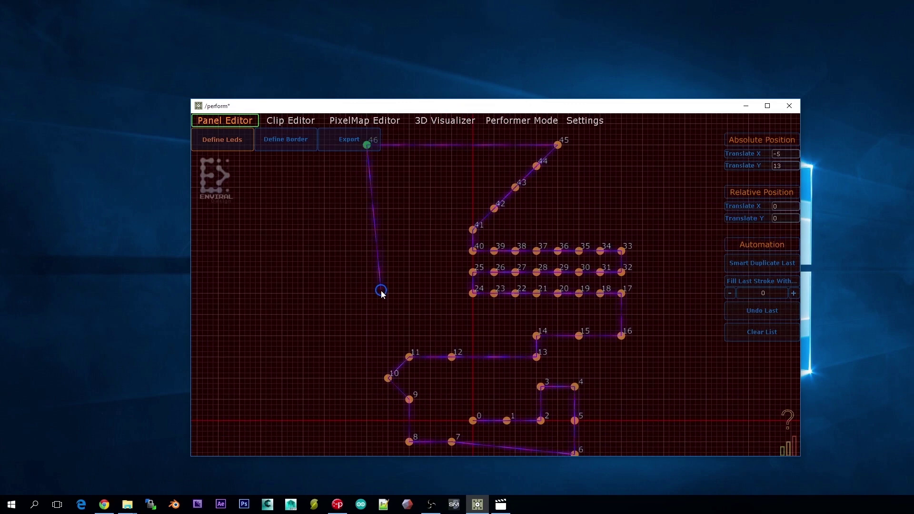
Place LED 47 at the column bottom and fill the last stroke with 9 LEDs.
{"action": "left_click", "coordinate": [369, 358]}
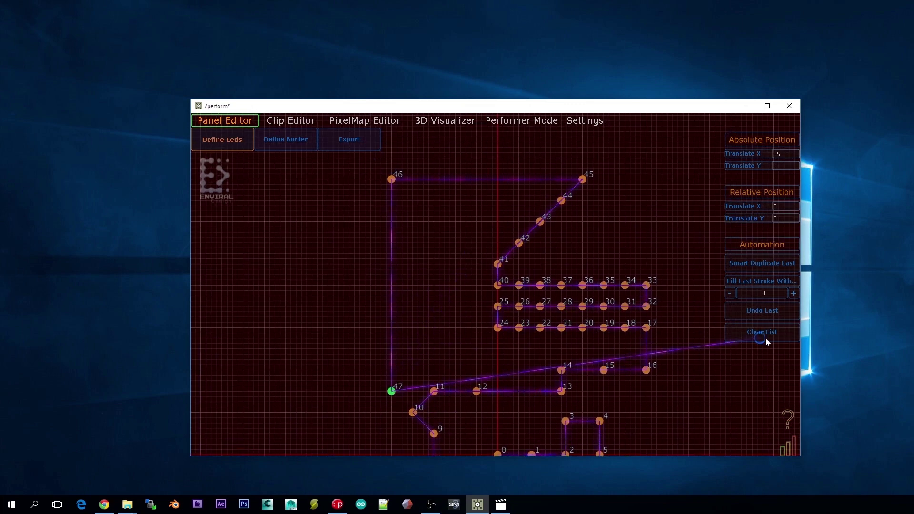
{"action": "left_click", "coordinate": [794, 293]}
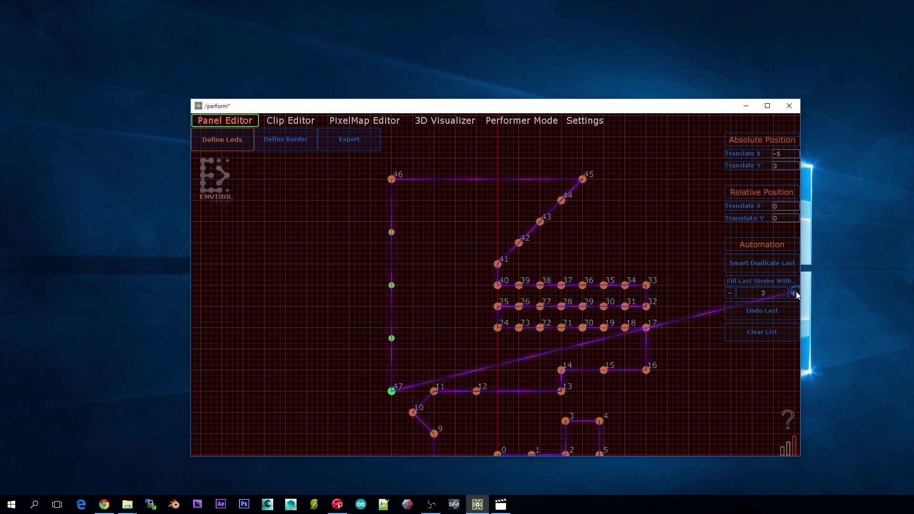
{"action": "left_click", "coordinate": [795, 293]}
{"action": "left_click", "coordinate": [794, 293]}
{"action": "left_click", "coordinate": [796, 291]}
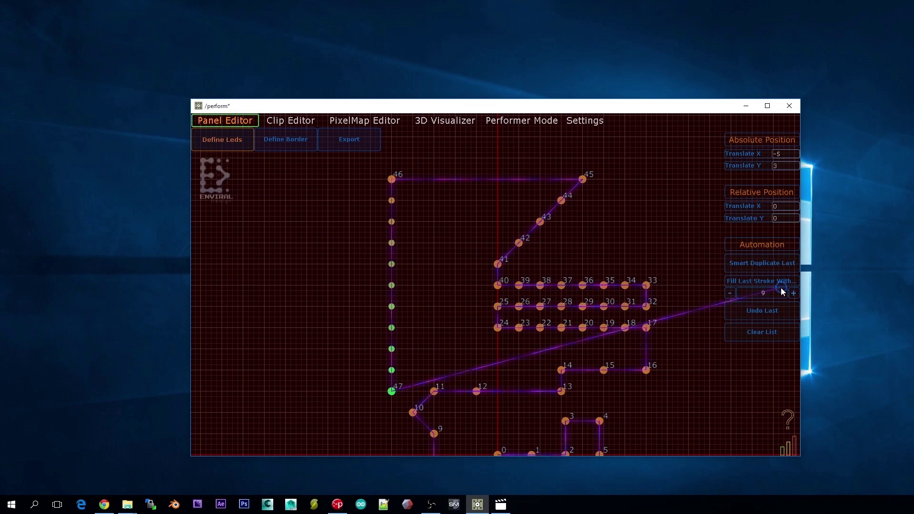
{"action": "left_click", "coordinate": [747, 296]}
{"action": "type", "text": "20"}
{"action": "key", "text": "Return"}
{"action": "left_click", "coordinate": [783, 293]}
{"action": "type", "text": "9"}
{"action": "key", "text": "Return"}
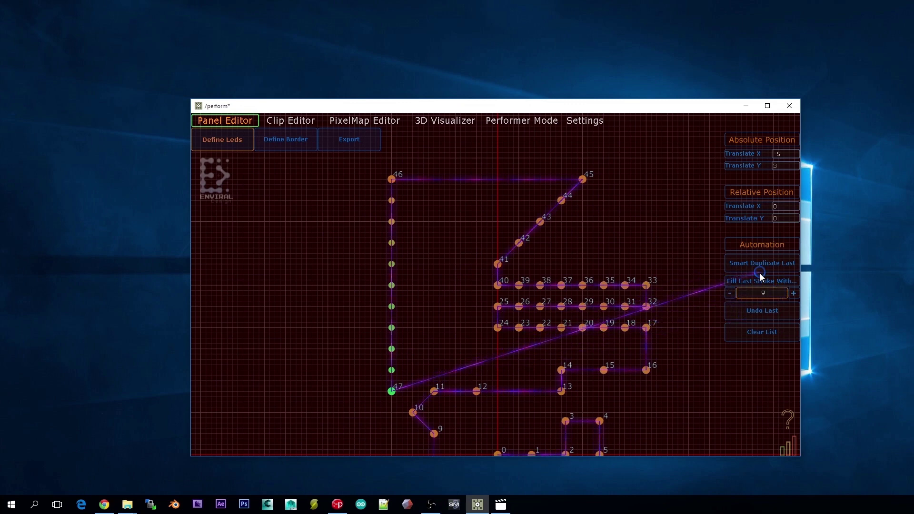
{"action": "left_click", "coordinate": [746, 282]}
Place LEDs 57 and 58 for a second column and fill it with 8 evenly spaced LEDs.
{"action": "left_click", "coordinate": [326, 362]}
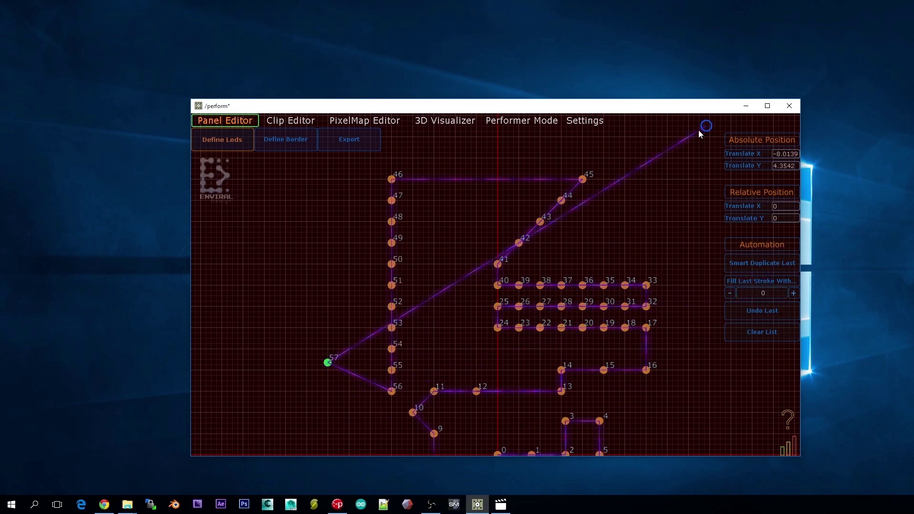
{"action": "left_click", "coordinate": [327, 178]}
{"action": "left_click", "coordinate": [769, 291]}
{"action": "type", "text": "8"}
{"action": "left_click", "coordinate": [757, 283]}
{"action": "scroll", "coordinate": [460, 272], "scroll_direction": "down", "scroll_amount": 2}
{"action": "scroll", "coordinate": [500, 275], "scroll_direction": "down", "scroll_amount": 2}
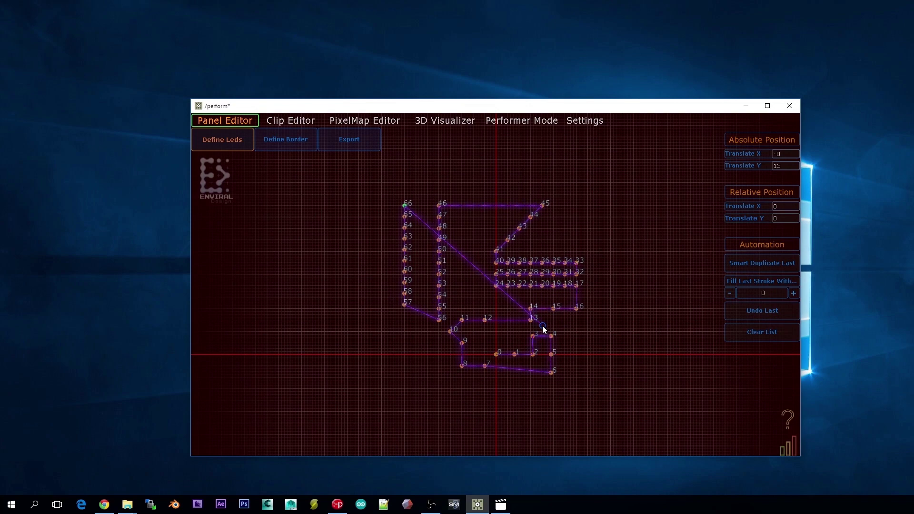
Switch the panel editor to Define Border mode.
{"action": "left_click", "coordinate": [300, 139]}
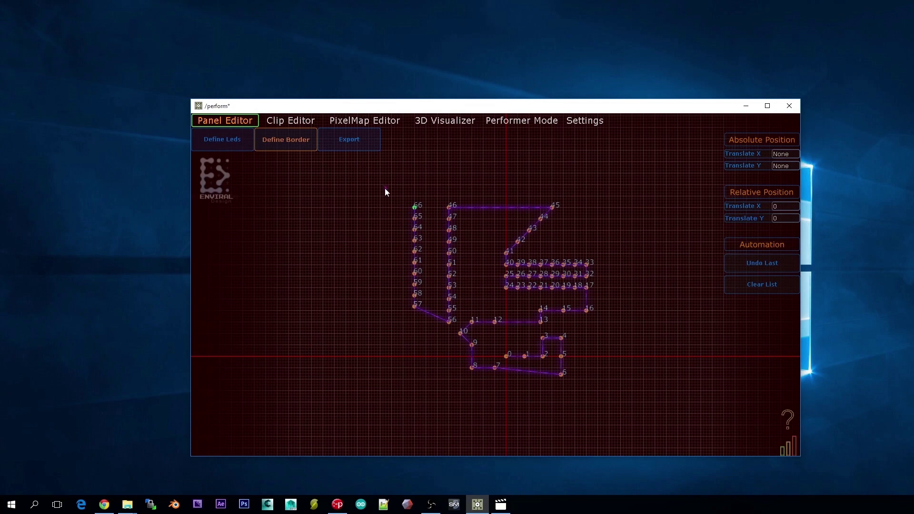
Place three LED panels over the video on the pixel map, using 300 of 400 LEDs.
{"action": "left_click", "coordinate": [381, 120]}
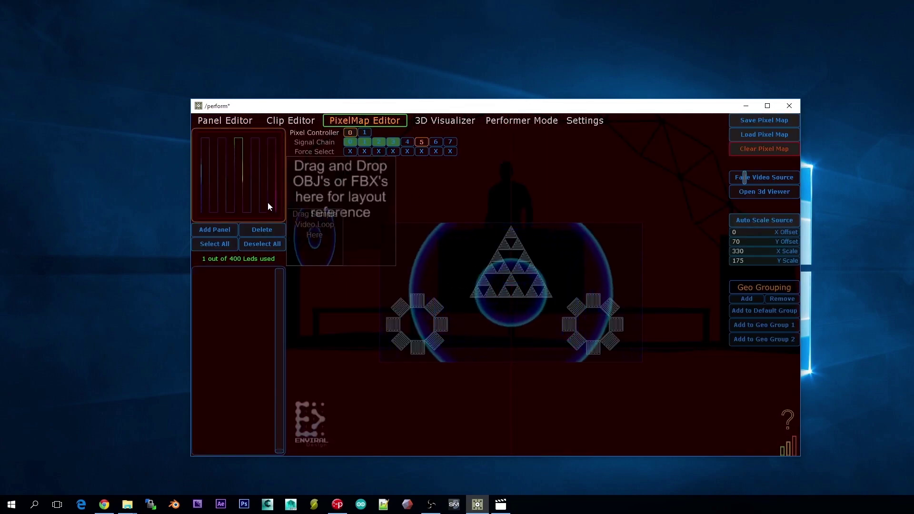
{"action": "left_click_drag", "start_coordinate": [404, 263], "coordinate": [550, 368]}
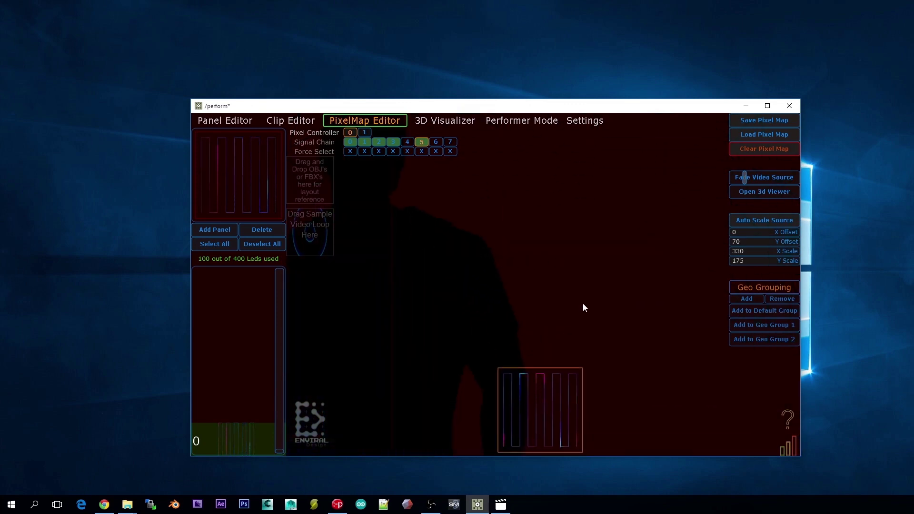
{"action": "mouse_move", "coordinate": [537, 376]}
{"action": "left_mouse_down"}
{"action": "mouse_move", "coordinate": [536, 317]}
{"action": "mouse_move", "coordinate": [547, 297]}
{"action": "left_mouse_up"}
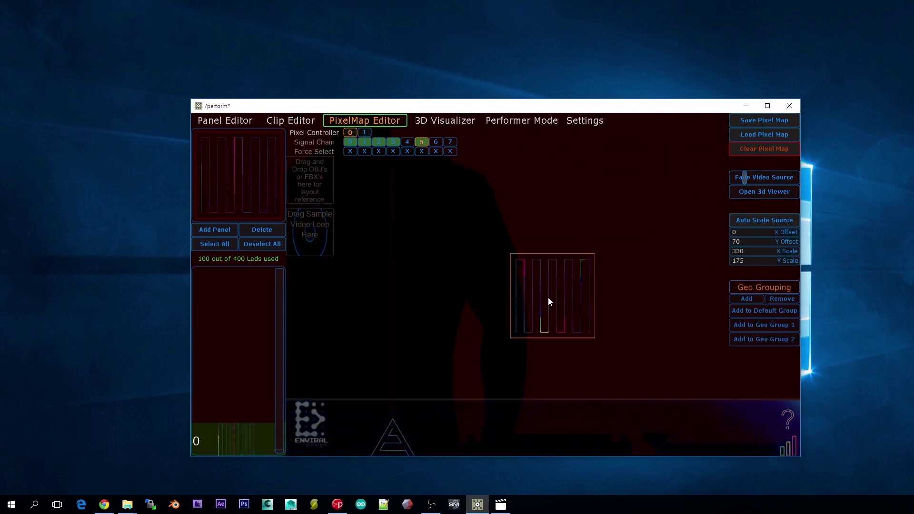
{"action": "left_click", "coordinate": [229, 231]}
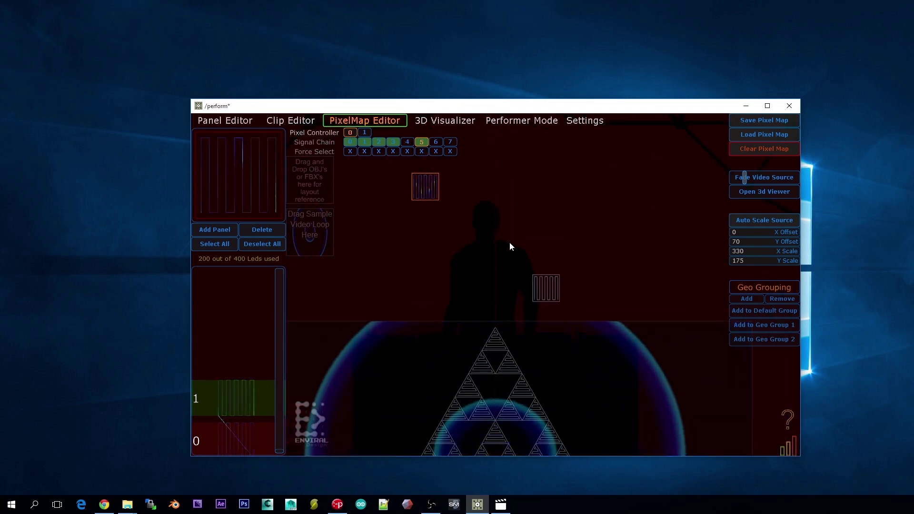
{"action": "scroll", "coordinate": [517, 259], "scroll_direction": "up", "scroll_amount": 3}
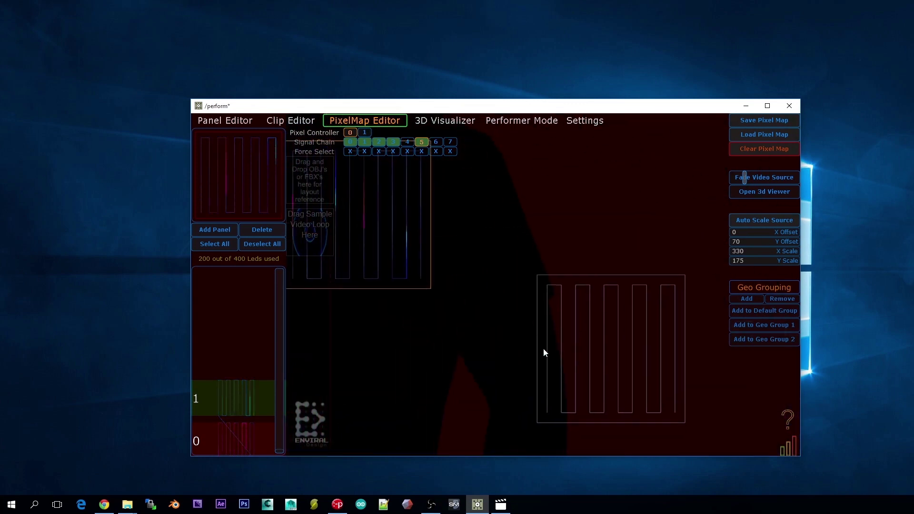
{"action": "scroll", "coordinate": [547, 260], "scroll_direction": "down", "scroll_amount": 5}
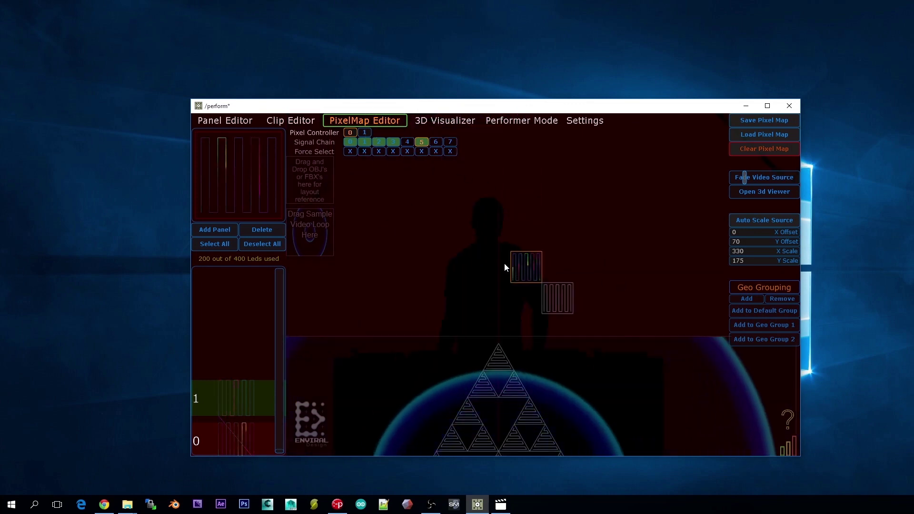
{"action": "scroll", "coordinate": [554, 260], "scroll_direction": "up", "scroll_amount": 2}
{"action": "scroll", "coordinate": [550, 243], "scroll_direction": "up", "scroll_amount": 2}
{"action": "scroll", "coordinate": [582, 336], "scroll_direction": "down", "scroll_amount": 2}
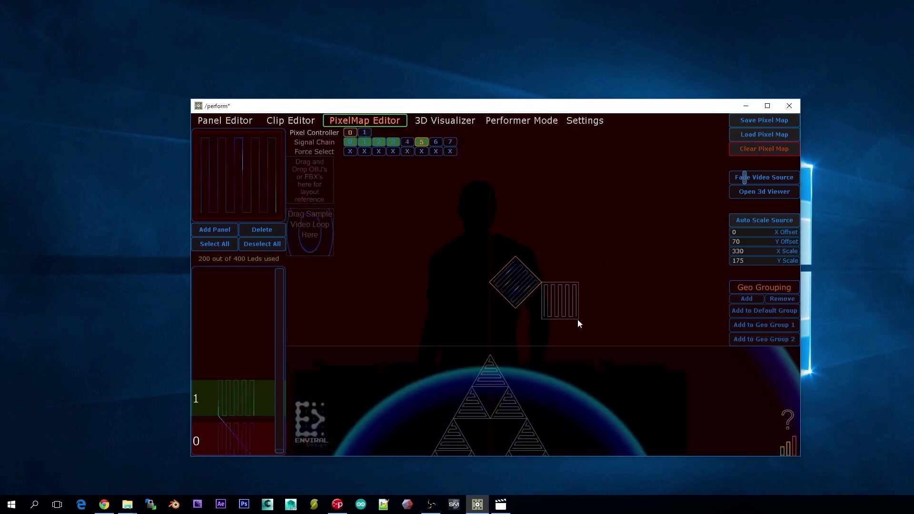
{"action": "left_click", "coordinate": [216, 232]}
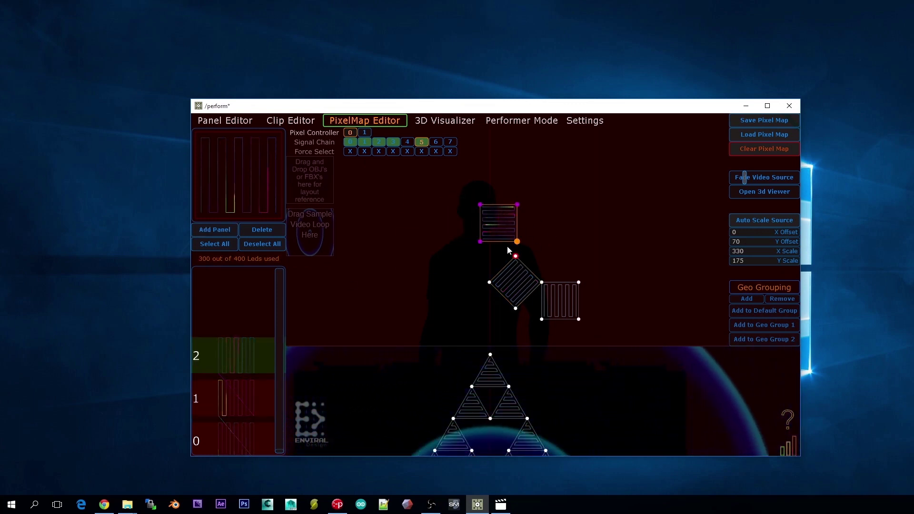
{"action": "scroll", "coordinate": [543, 246], "scroll_direction": "up", "scroll_amount": 2}
{"action": "scroll", "coordinate": [528, 232], "scroll_direction": "down", "scroll_amount": 2}
{"action": "left_click", "coordinate": [289, 121]}
Draw a four-corner rectangular border around the LED layout, closing it at the top-left corner.
{"action": "left_click", "coordinate": [214, 119]}
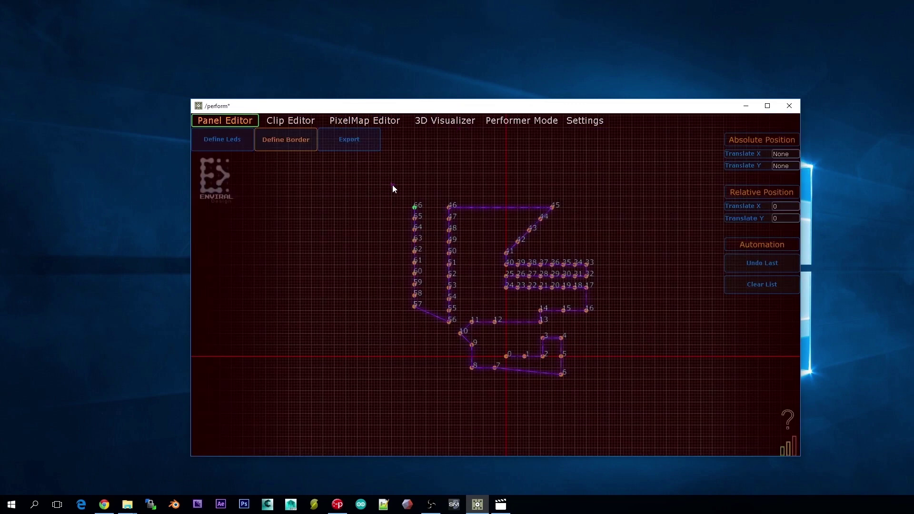
{"action": "left_click", "coordinate": [393, 184]}
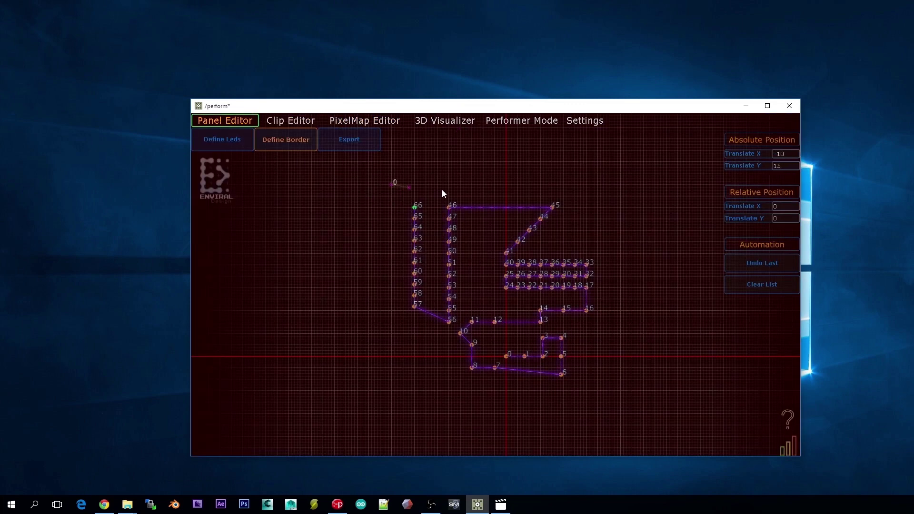
{"action": "left_click", "coordinate": [608, 184]}
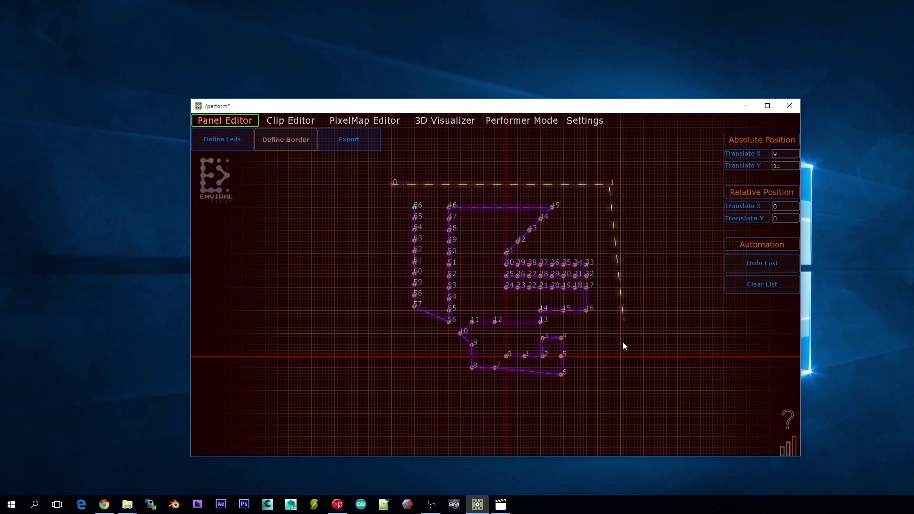
{"action": "left_click", "coordinate": [609, 388]}
{"action": "left_click", "coordinate": [381, 390]}
{"action": "left_click", "coordinate": [392, 184]}
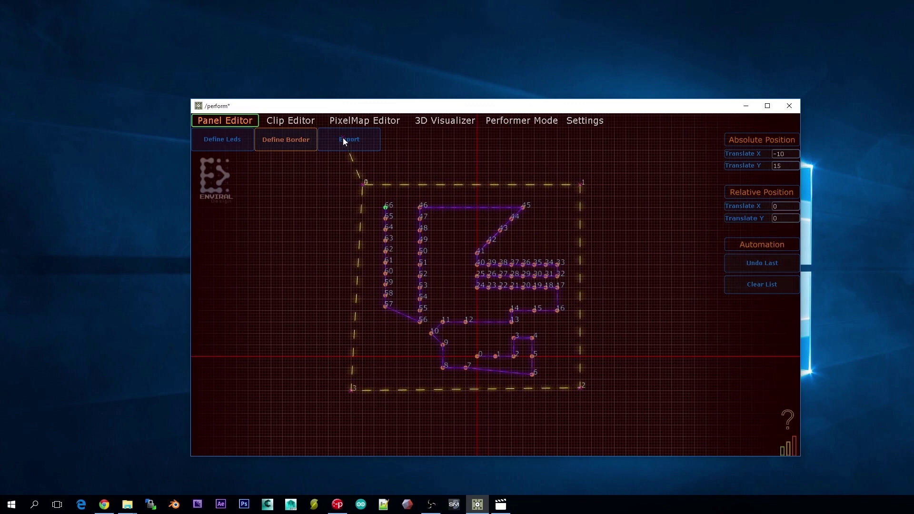
Add LEDs 67 and 68, then undo the extra LEDs back to LED 66.
{"action": "left_click", "coordinate": [214, 138]}
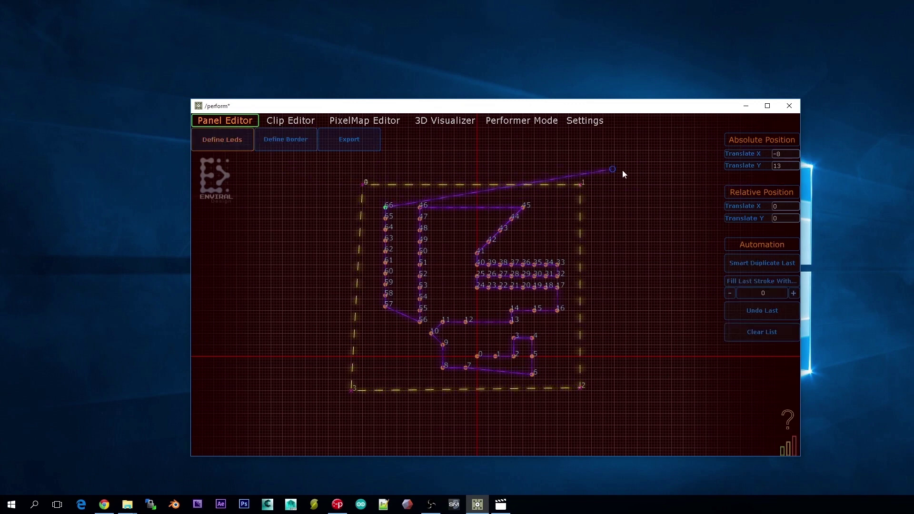
{"action": "left_click", "coordinate": [433, 161]}
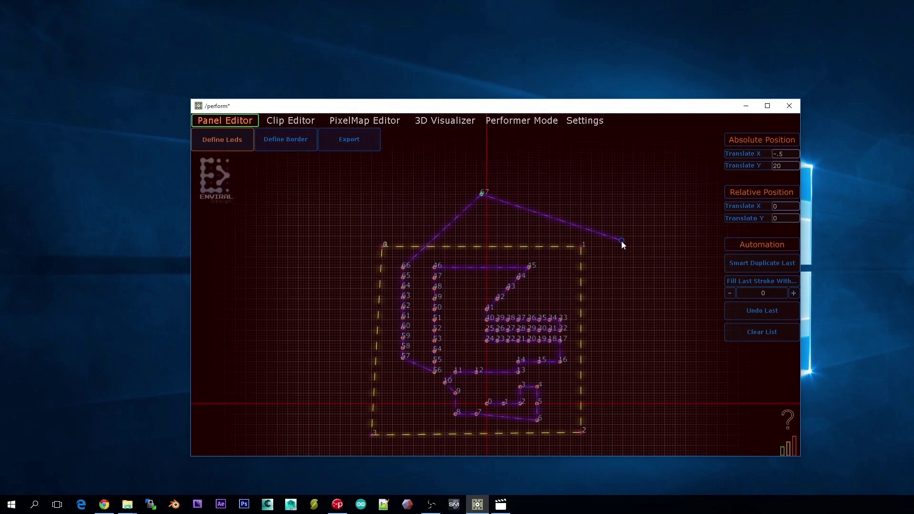
{"action": "left_click", "coordinate": [551, 256]}
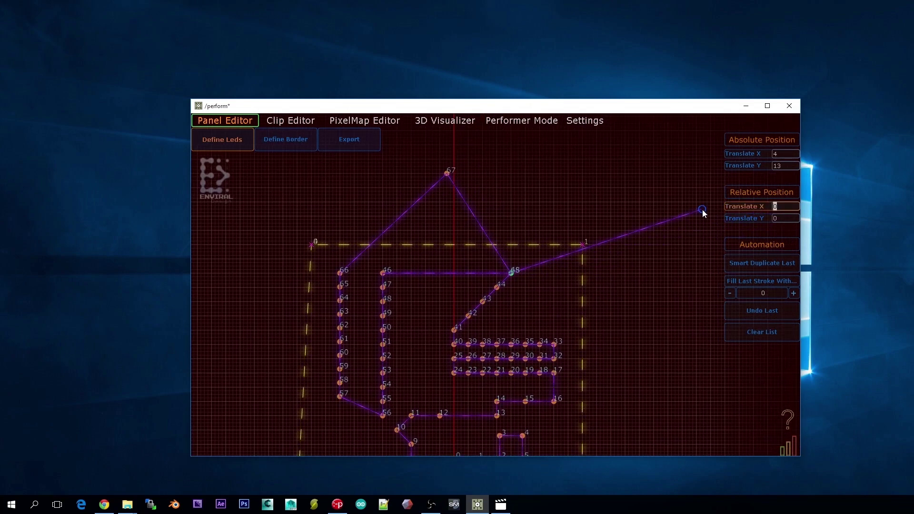
{"action": "type", "text": "5"}
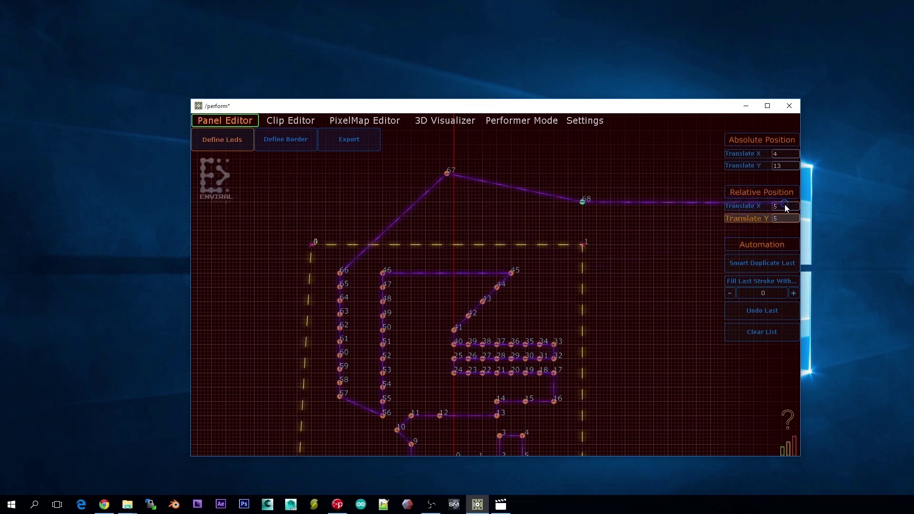
{"action": "left_click", "coordinate": [779, 218]}
{"action": "type", "text": "1"}
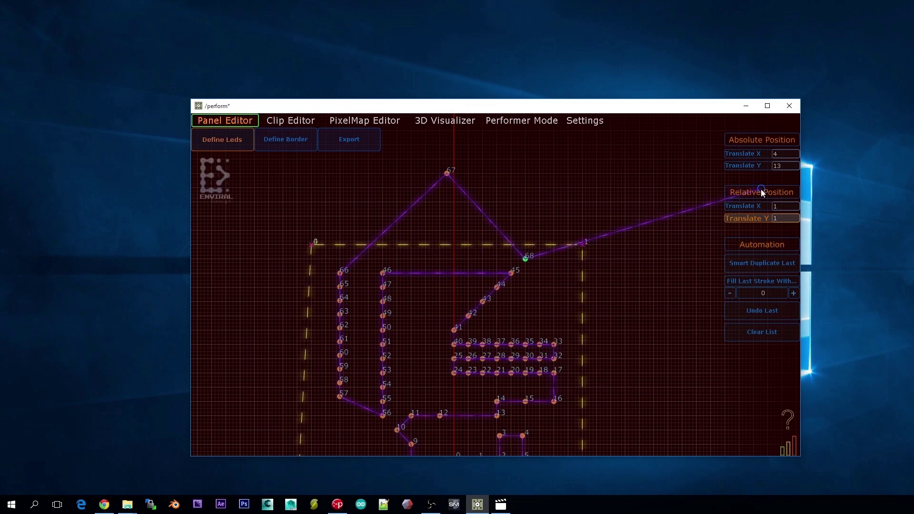
{"action": "scroll", "coordinate": [573, 307], "scroll_direction": "up", "scroll_amount": 1}
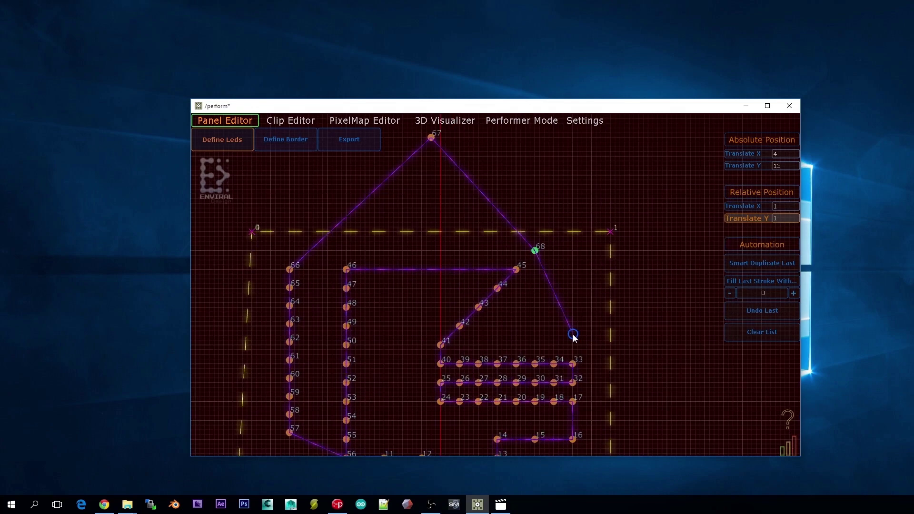
{"action": "scroll", "coordinate": [592, 317], "scroll_direction": "up", "scroll_amount": 2}
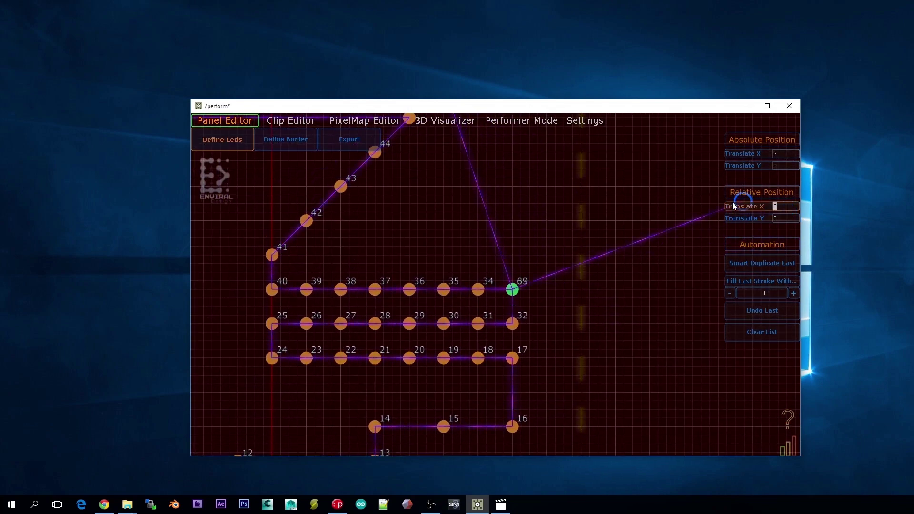
{"action": "type", "text": "1"}
{"action": "key", "text": "Return"}
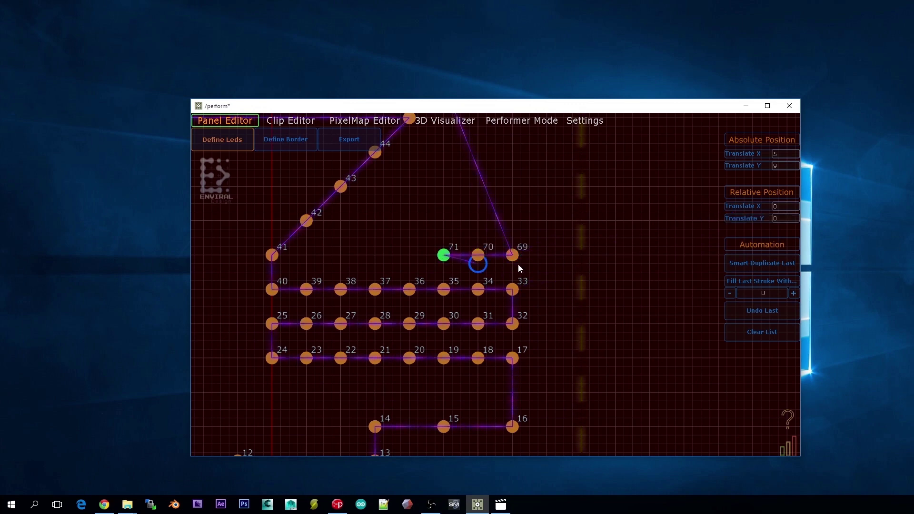
{"action": "scroll", "coordinate": [638, 271], "scroll_direction": "down", "scroll_amount": 2}
{"action": "scroll", "coordinate": [635, 266], "scroll_direction": "down", "scroll_amount": 2}
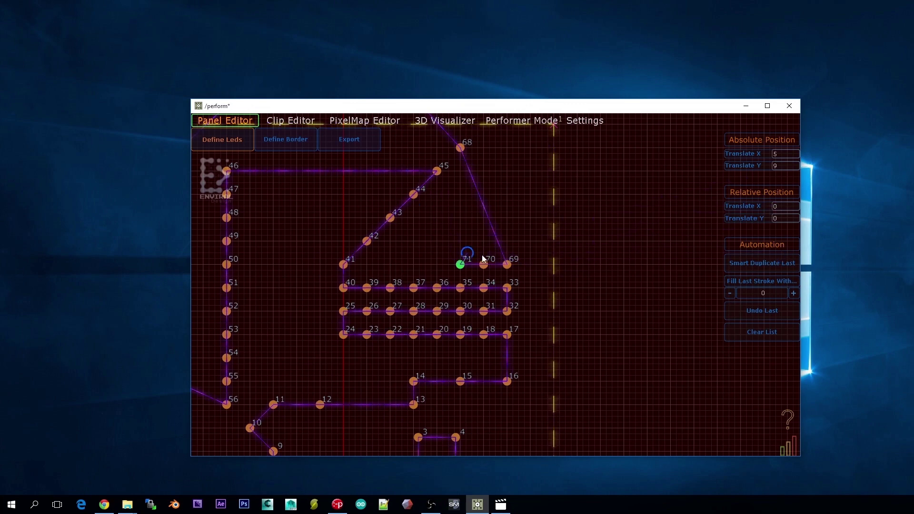
{"action": "scroll", "coordinate": [493, 251], "scroll_direction": "down", "scroll_amount": 2}
{"action": "scroll", "coordinate": [491, 249], "scroll_direction": "down", "scroll_amount": 2}
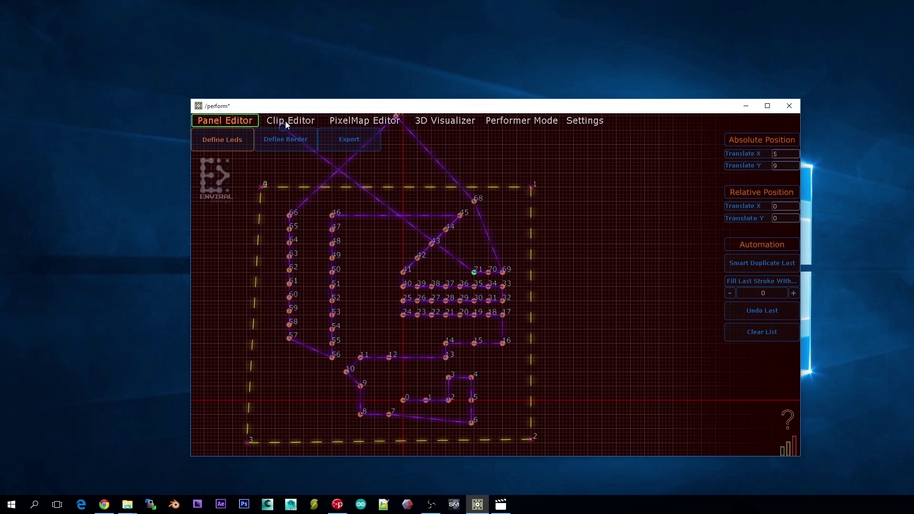
{"action": "scroll", "coordinate": [447, 188], "scroll_direction": "down", "scroll_amount": 2}
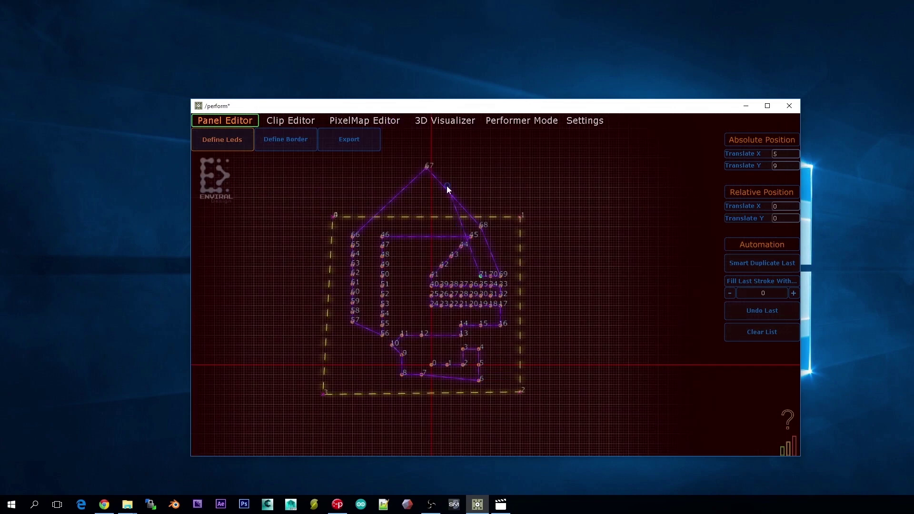
{"action": "left_click", "coordinate": [771, 314]}
{"action": "left_click", "coordinate": [772, 314]}
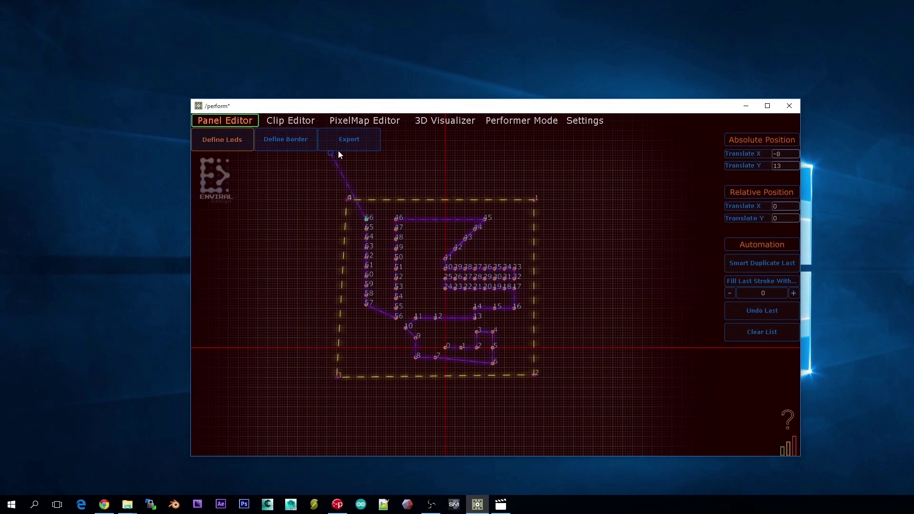
{"action": "left_click", "coordinate": [349, 146]}
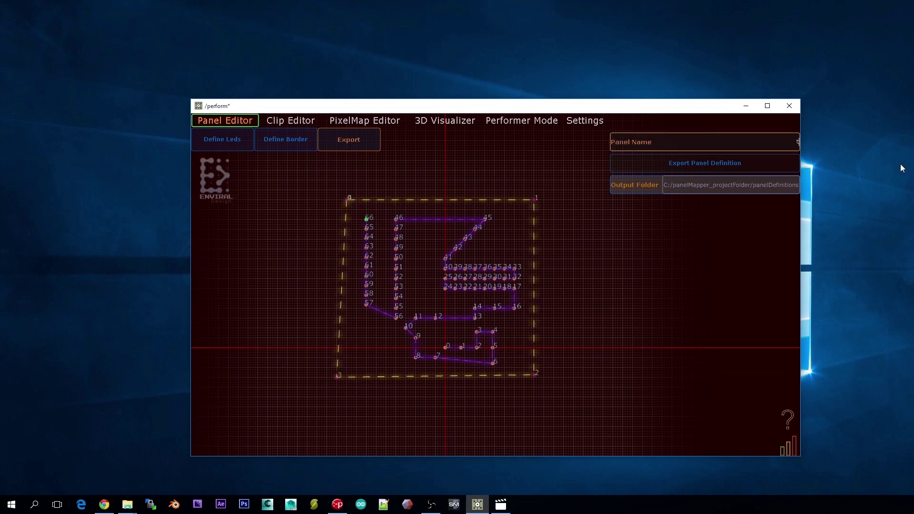
{"action": "type", "text": "utorial123"}
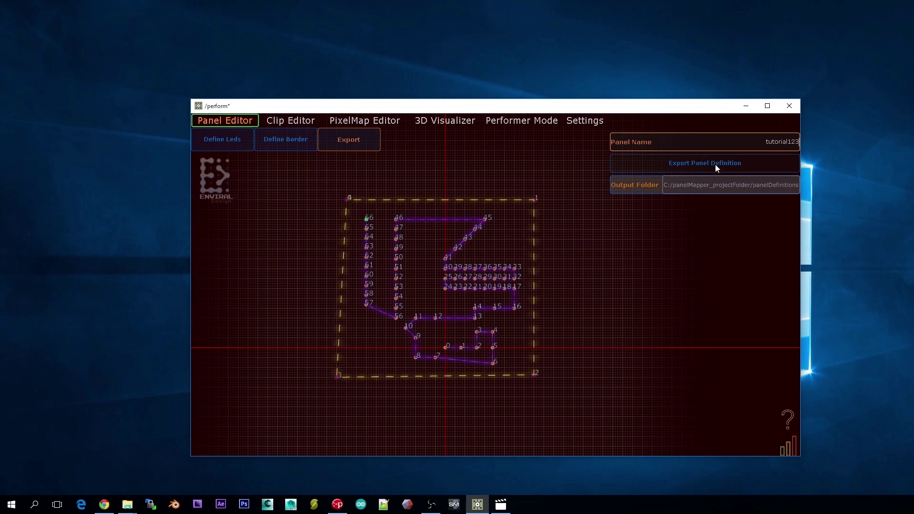
Export the layout as panel 'tutorial123', then clear the border and all LED points.
{"action": "left_click", "coordinate": [714, 164]}
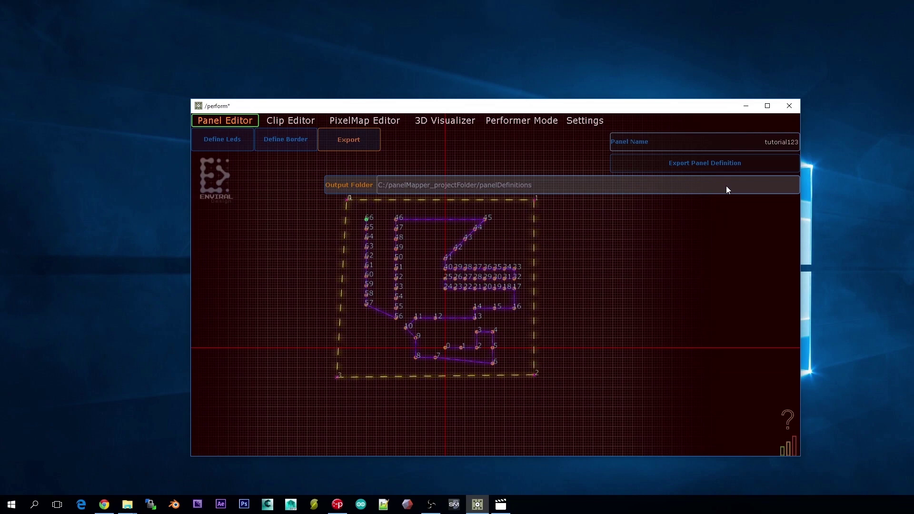
{"action": "left_click", "coordinate": [588, 122]}
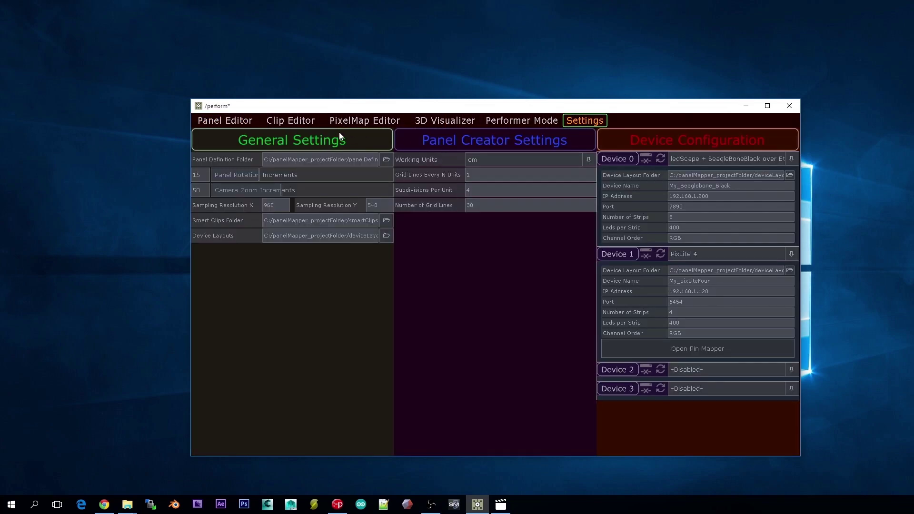
{"action": "left_click", "coordinate": [221, 123]}
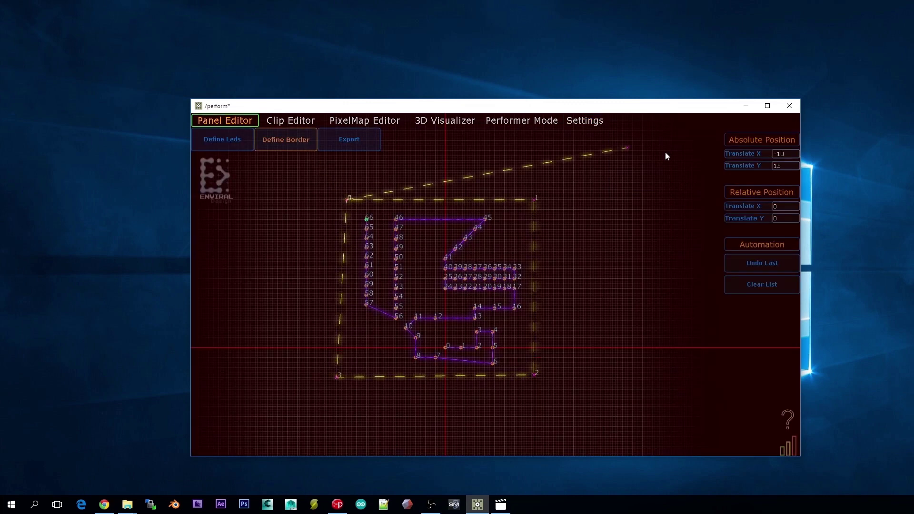
{"action": "left_click", "coordinate": [773, 282]}
{"action": "left_click", "coordinate": [224, 139]}
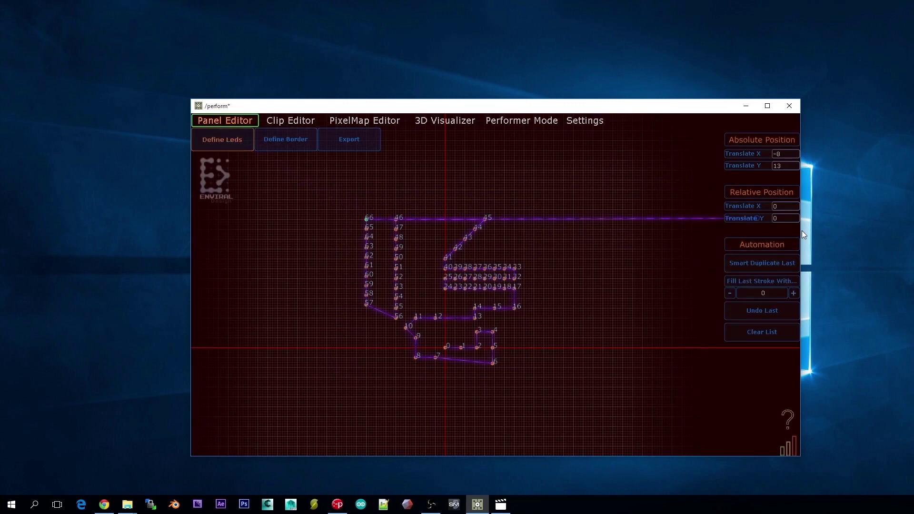
{"action": "left_click", "coordinate": [768, 337]}
{"action": "left_click", "coordinate": [362, 124]}
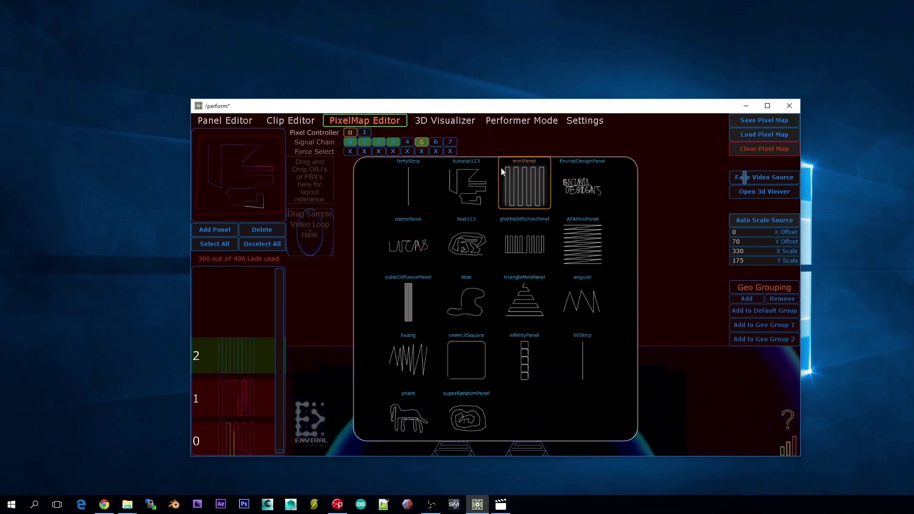
Add a first tutorial123 panel and move it onto the top of the stage.
{"action": "left_click", "coordinate": [467, 180]}
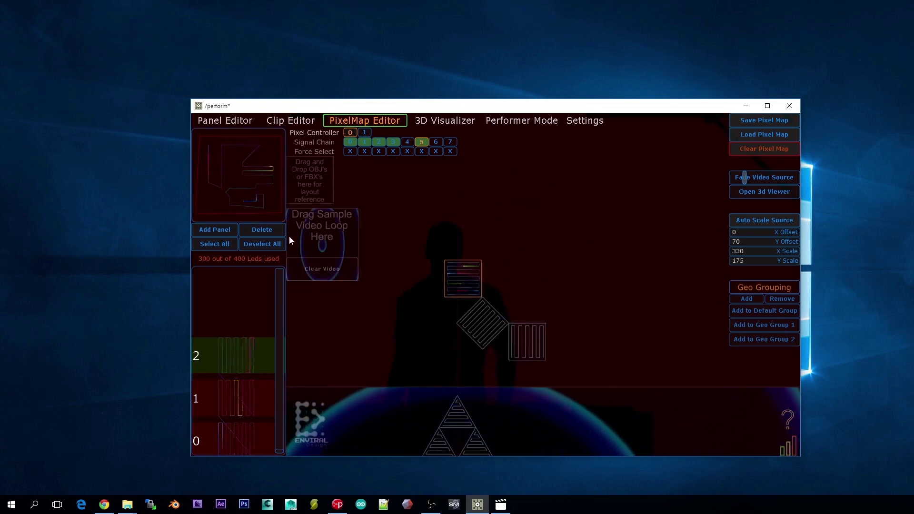
{"action": "left_click", "coordinate": [223, 230]}
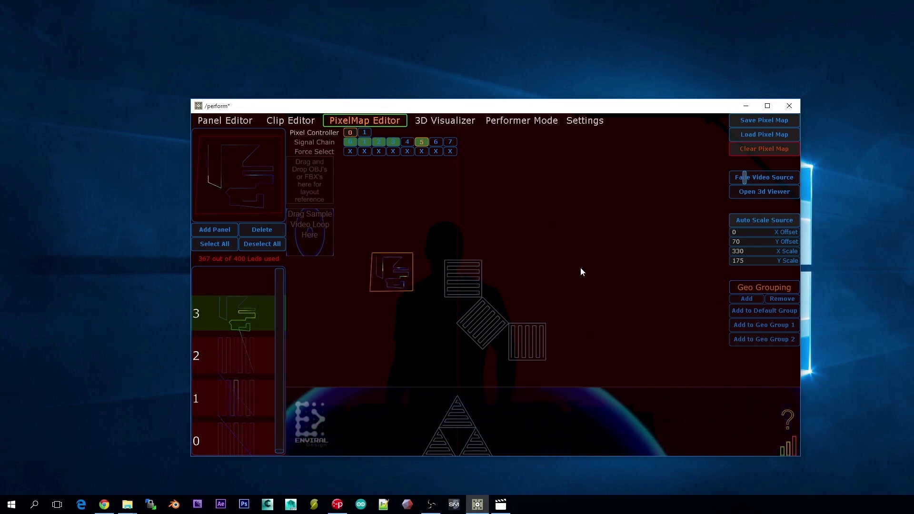
{"action": "left_click_drag", "start_coordinate": [368, 291], "coordinate": [417, 277]}
{"action": "scroll", "coordinate": [417, 277], "scroll_direction": "up", "scroll_amount": 2}
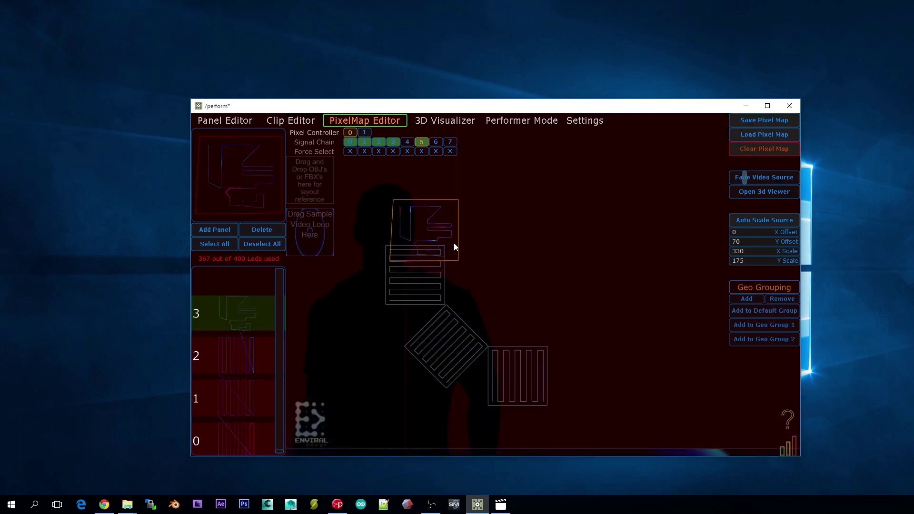
Add a second tutorial123 panel and move it to the top centre of the stage.
{"action": "left_click", "coordinate": [230, 232]}
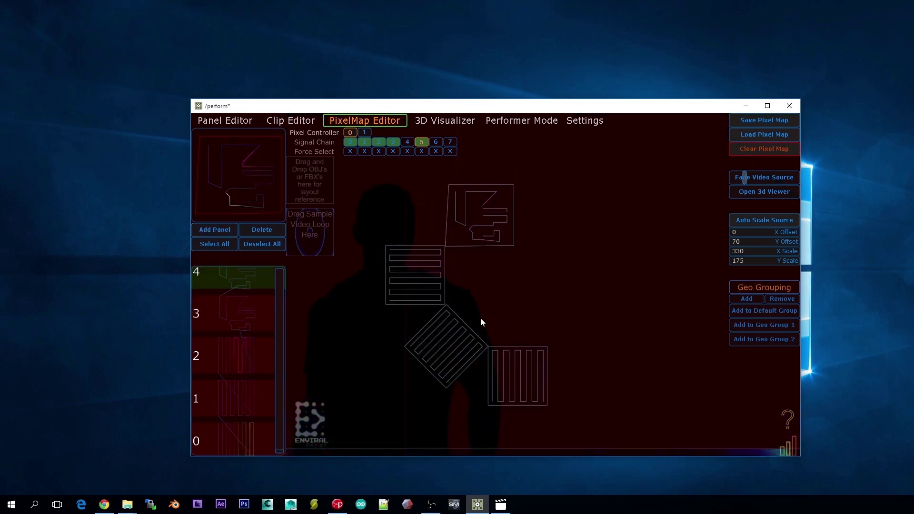
{"action": "scroll", "coordinate": [545, 322], "scroll_direction": "down", "scroll_amount": 2}
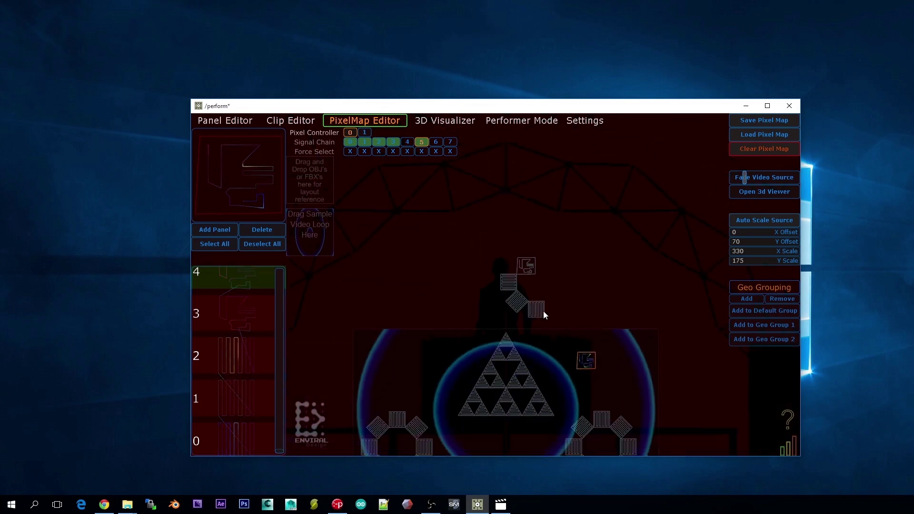
{"action": "scroll", "coordinate": [578, 235], "scroll_direction": "up", "scroll_amount": 2}
{"action": "scroll", "coordinate": [578, 316], "scroll_direction": "up", "scroll_amount": 3}
{"action": "scroll", "coordinate": [578, 316], "scroll_direction": "down", "scroll_amount": 2}
{"action": "scroll", "coordinate": [616, 235], "scroll_direction": "up", "scroll_amount": 2}
{"action": "scroll", "coordinate": [612, 213], "scroll_direction": "down", "scroll_amount": 2}
{"action": "mouse_move", "coordinate": [623, 173]}
{"action": "left_mouse_down"}
{"action": "mouse_move", "coordinate": [534, 213]}
{"action": "mouse_move", "coordinate": [551, 217]}
{"action": "mouse_move", "coordinate": [504, 229]}
{"action": "mouse_move", "coordinate": [541, 226]}
{"action": "mouse_move", "coordinate": [506, 223]}
{"action": "left_mouse_up"}
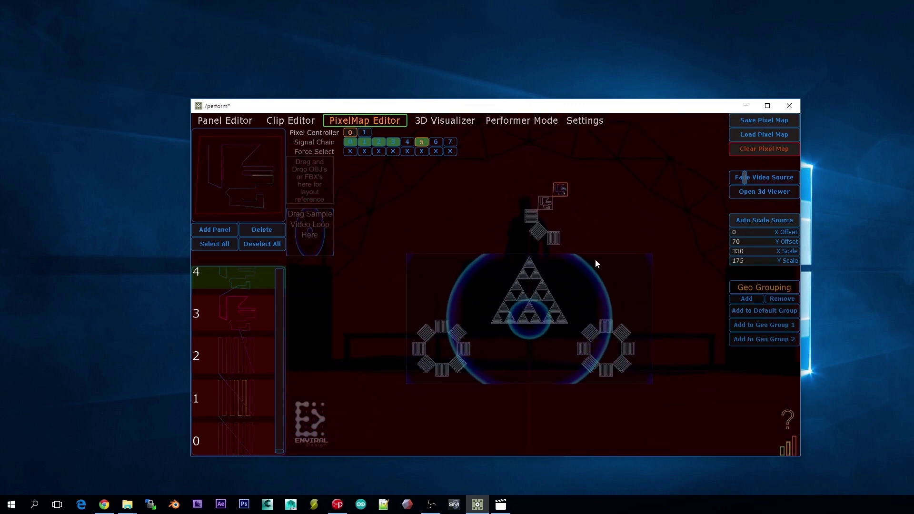
{"action": "left_click", "coordinate": [296, 122]}
{"action": "left_click", "coordinate": [238, 119]}
{"action": "left_click", "coordinate": [339, 123]}
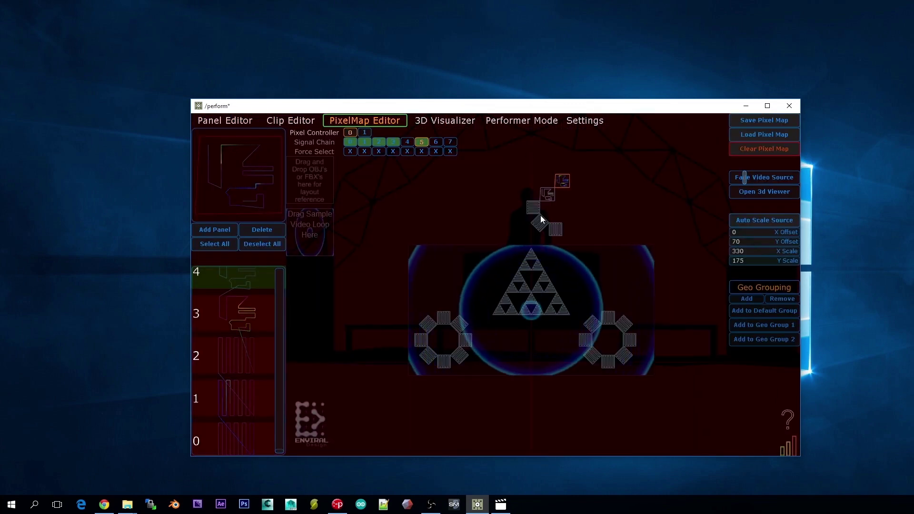
Select and delete all panels on the pixel map, then switch to Performer Mode.
{"action": "left_click", "coordinate": [223, 241]}
{"action": "left_click", "coordinate": [262, 230]}
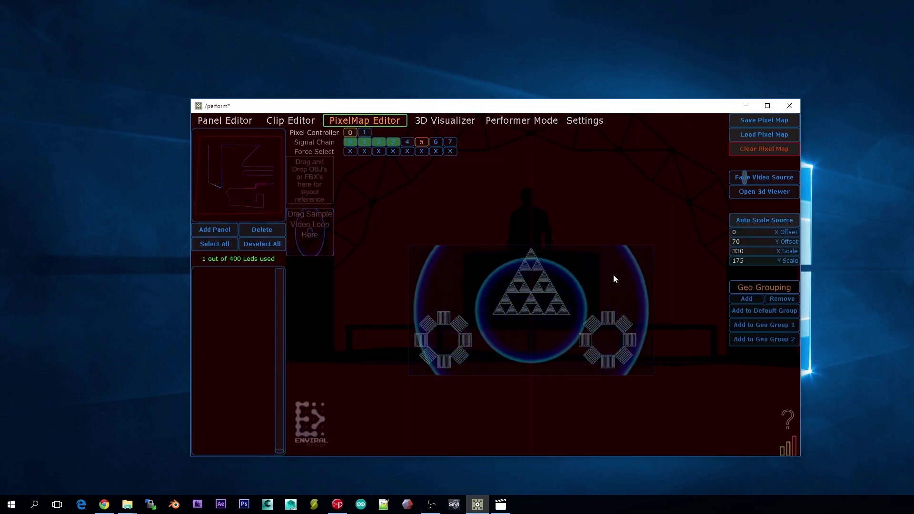
{"action": "left_click", "coordinate": [517, 120]}
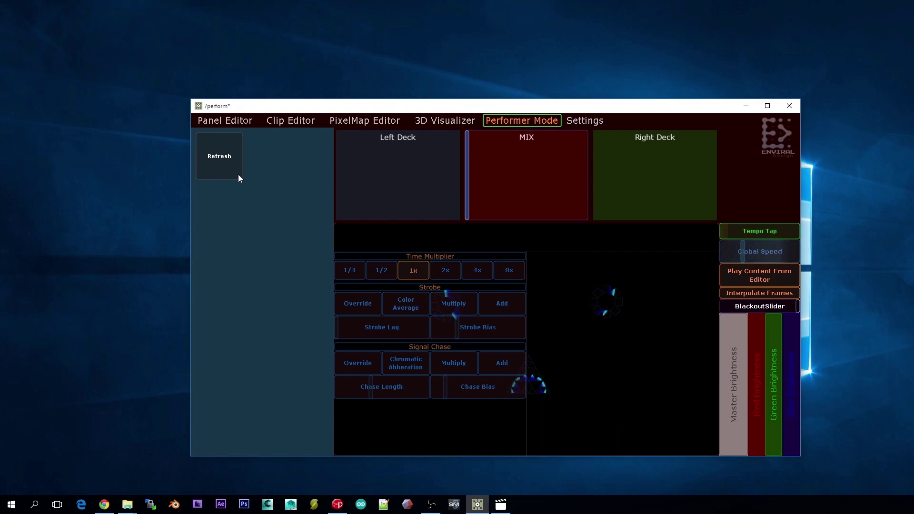
Expand the Clip Editor controls and preview the first three preset animations.
{"action": "left_click", "coordinate": [311, 120]}
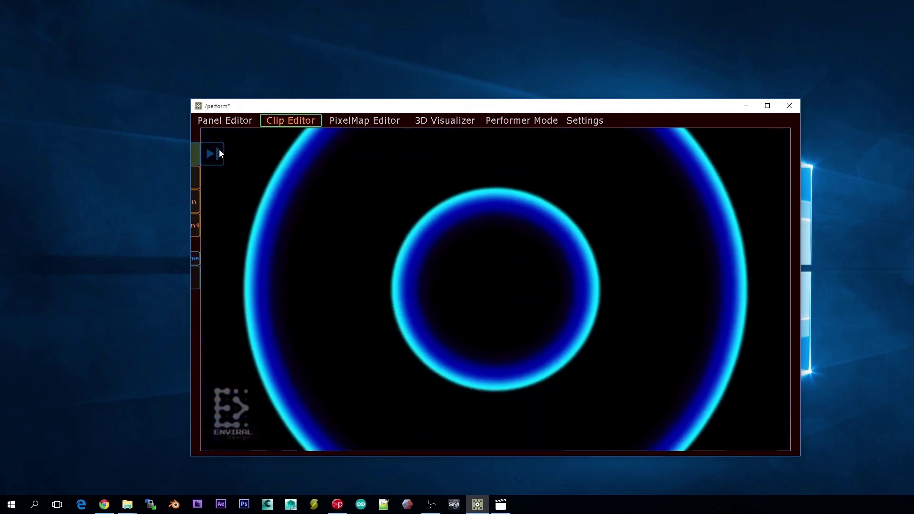
{"action": "left_click", "coordinate": [219, 153]}
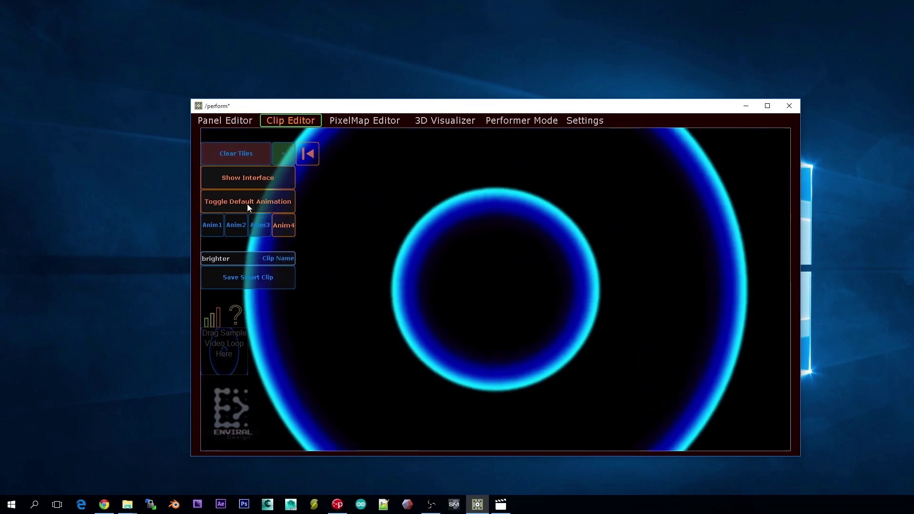
{"action": "left_click", "coordinate": [236, 226]}
{"action": "left_click", "coordinate": [257, 225]}
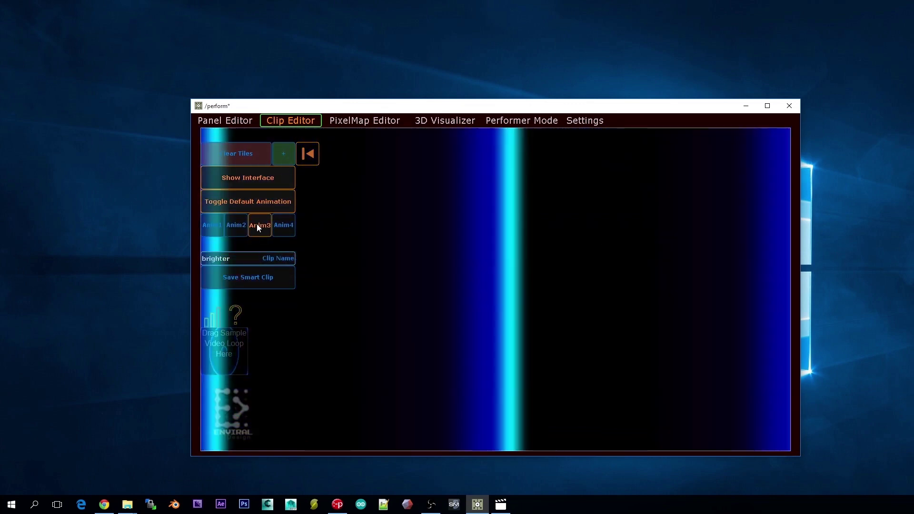
{"action": "left_click", "coordinate": [242, 229]}
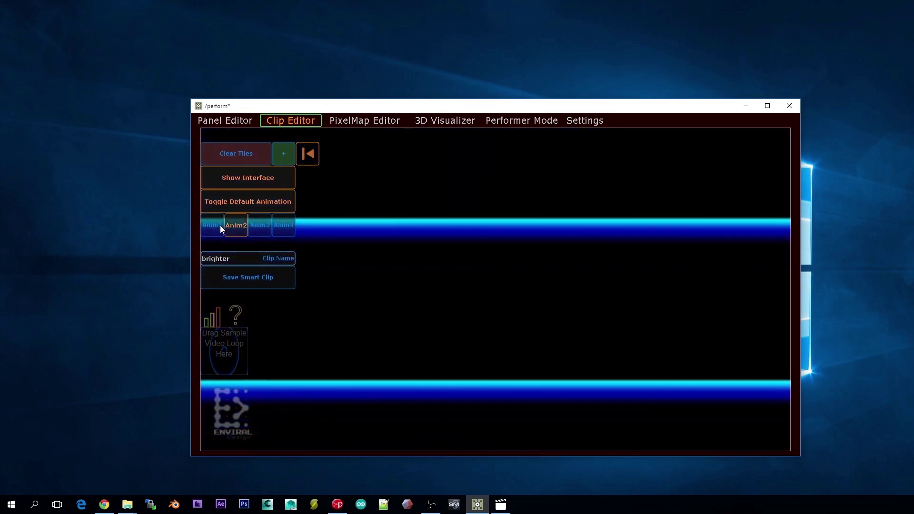
{"action": "left_click", "coordinate": [220, 225]}
{"action": "left_click", "coordinate": [264, 225]}
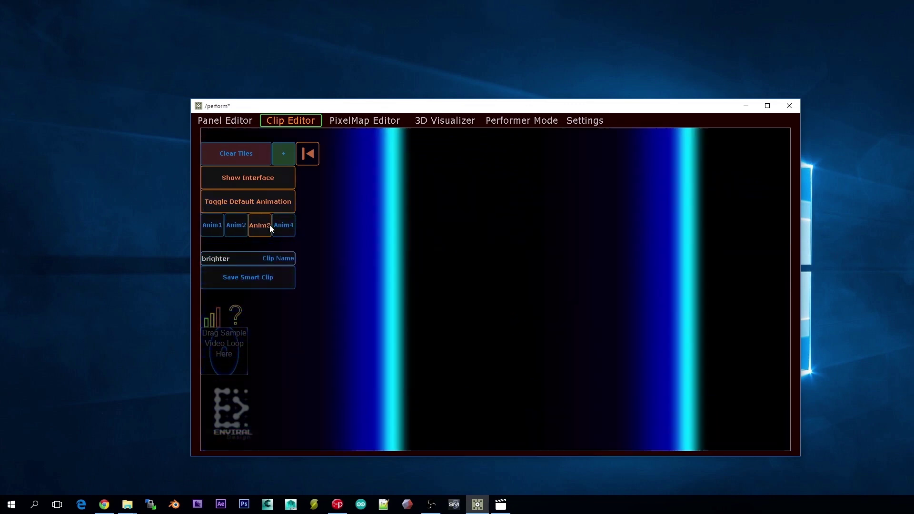
Select the fourth preset animation and turn off the default animation.
{"action": "left_click", "coordinate": [366, 120]}
{"action": "left_click", "coordinate": [317, 121]}
{"action": "left_click", "coordinate": [266, 205]}
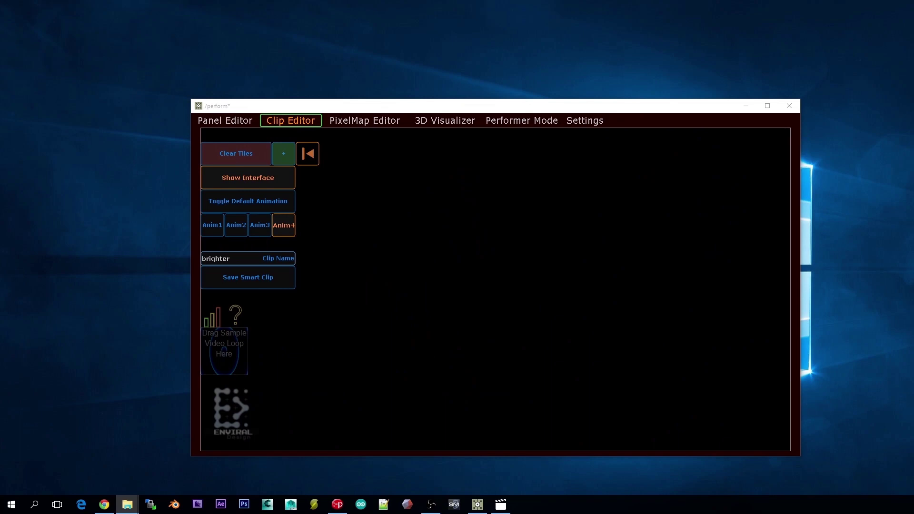
Load the corridor video into the clip canvas and save it as smart clip 'beeple'.
{"action": "left_click_drag", "start_coordinate": [360, 271], "coordinate": [394, 280]}
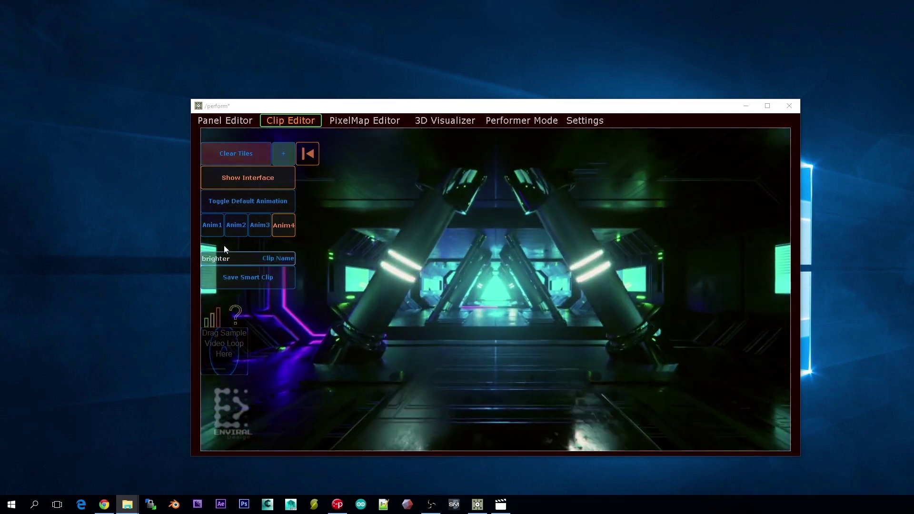
{"action": "left_click", "coordinate": [232, 261]}
{"action": "type", "text": "beeple"}
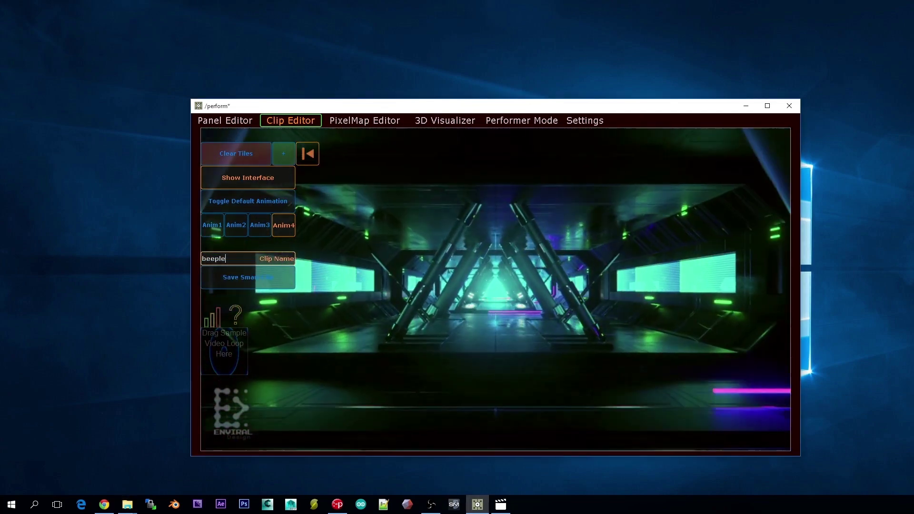
{"action": "left_click", "coordinate": [256, 278]}
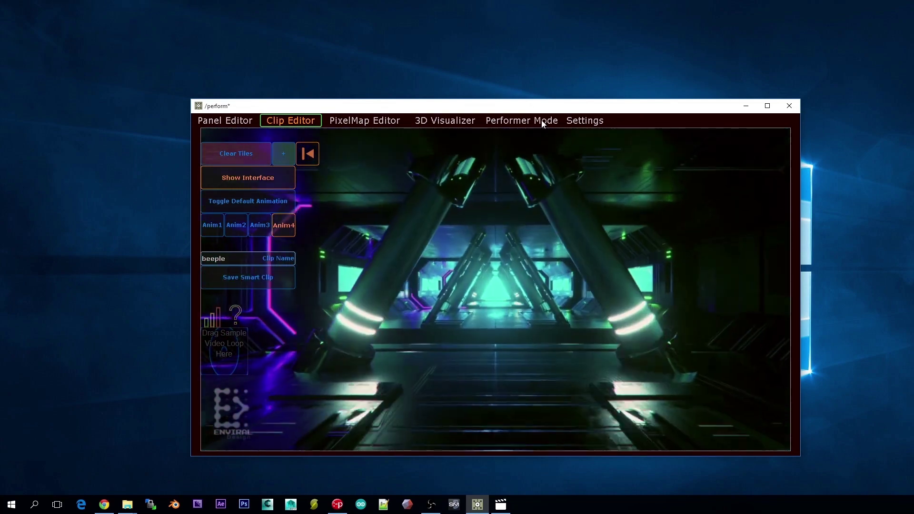
Check that the beeple clip plays on the right deck in Performer Mode.
{"action": "left_click", "coordinate": [540, 121]}
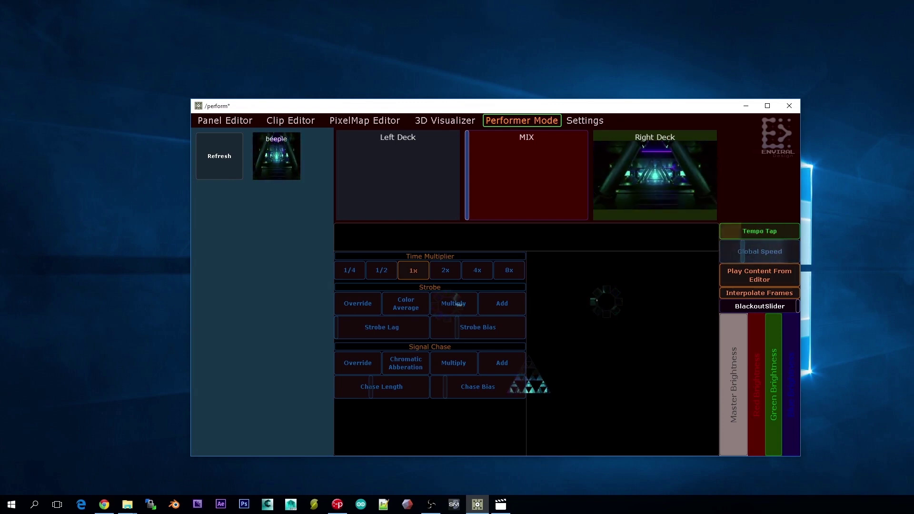
{"action": "key", "text": "super+e"}
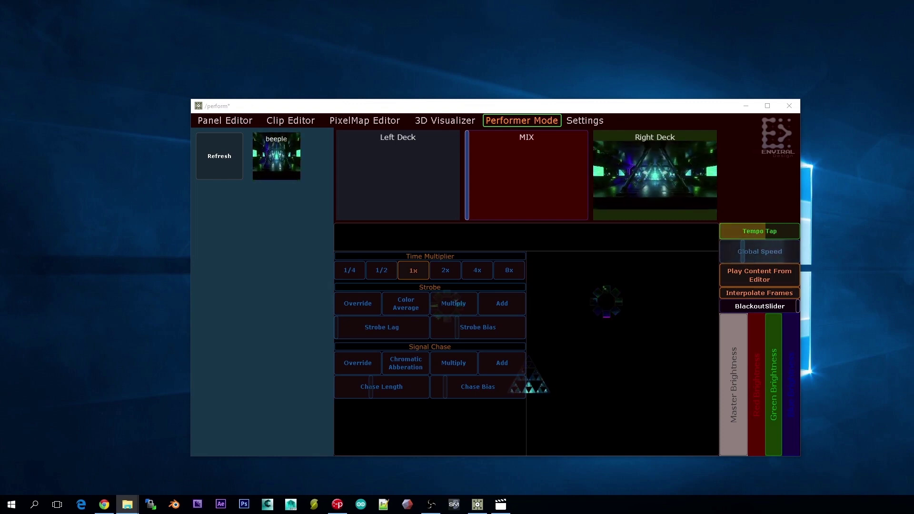
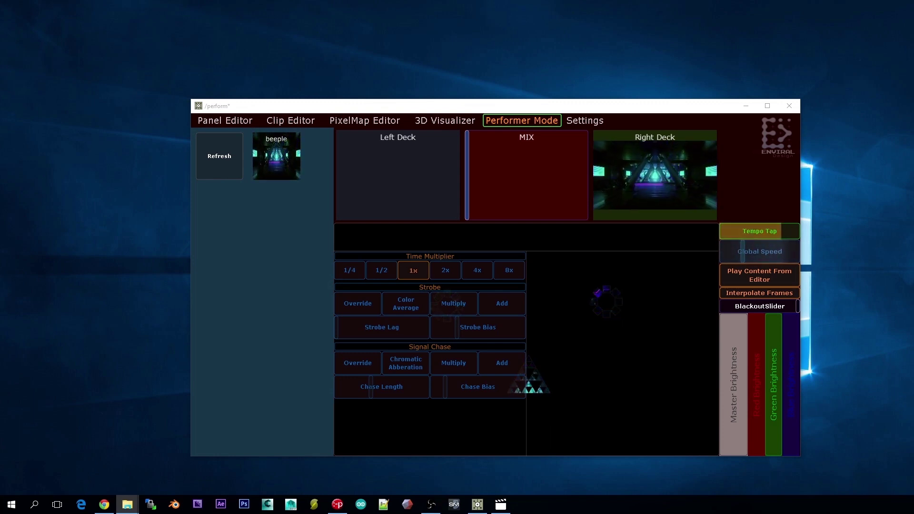
Move the beeple clip's Notepad notes aside and close them.
{"action": "left_click_drag", "start_coordinate": [305, 99], "coordinate": [253, 48]}
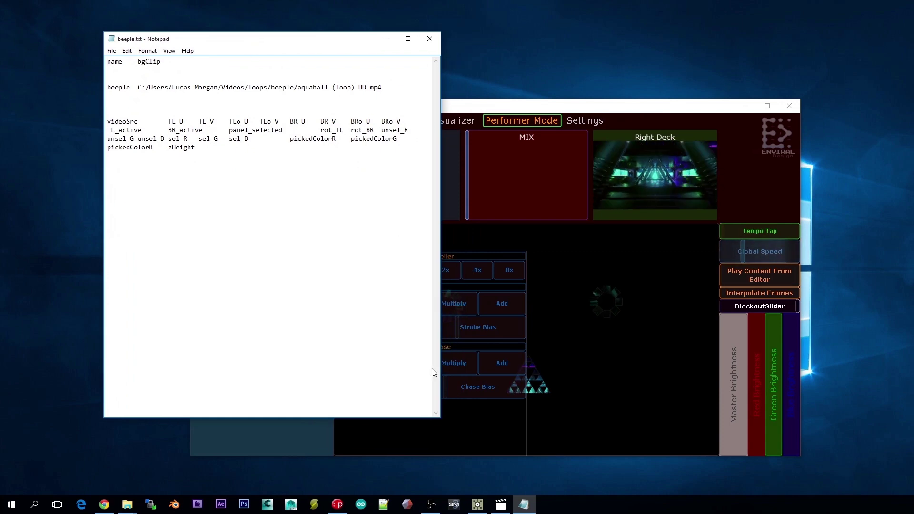
{"action": "left_click", "coordinate": [433, 39]}
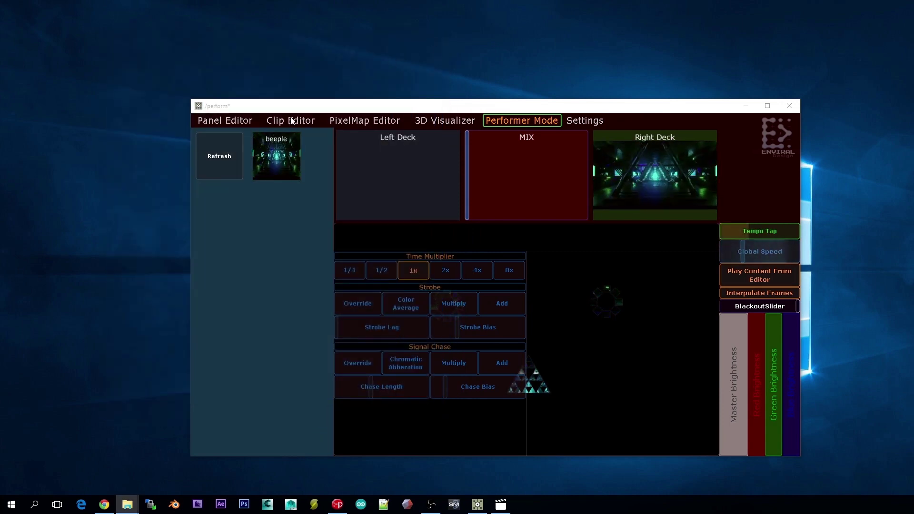
Clear the beeple video and add a countdown tile, moved lower right and widened.
{"action": "left_click", "coordinate": [289, 119]}
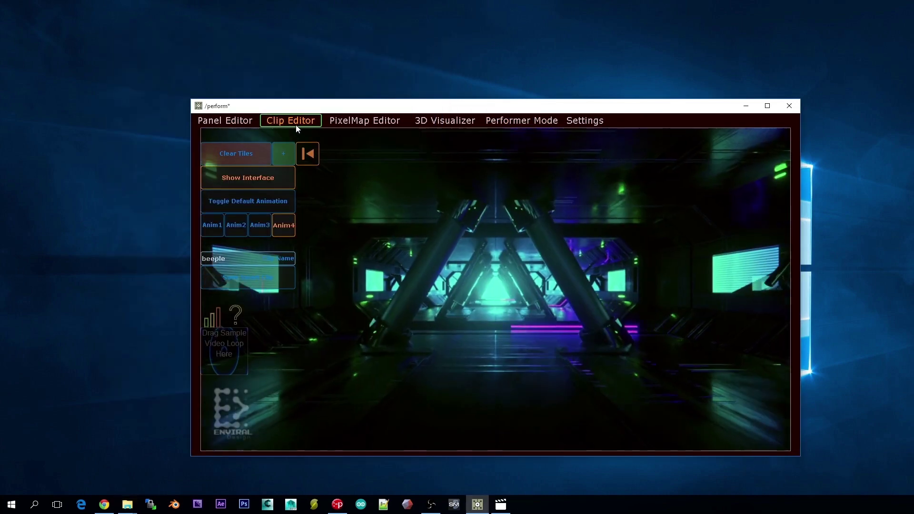
{"action": "left_click", "coordinate": [279, 161]}
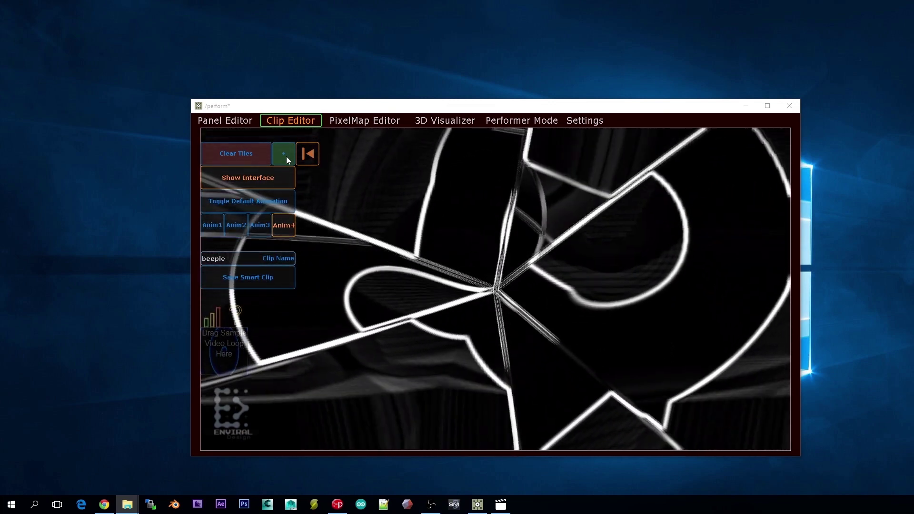
{"action": "left_click", "coordinate": [286, 156]}
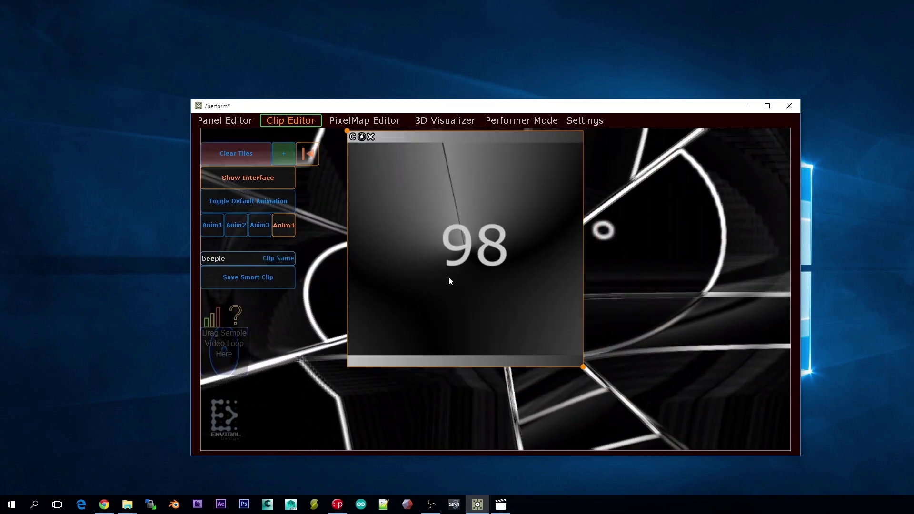
{"action": "left_click", "coordinate": [306, 153]}
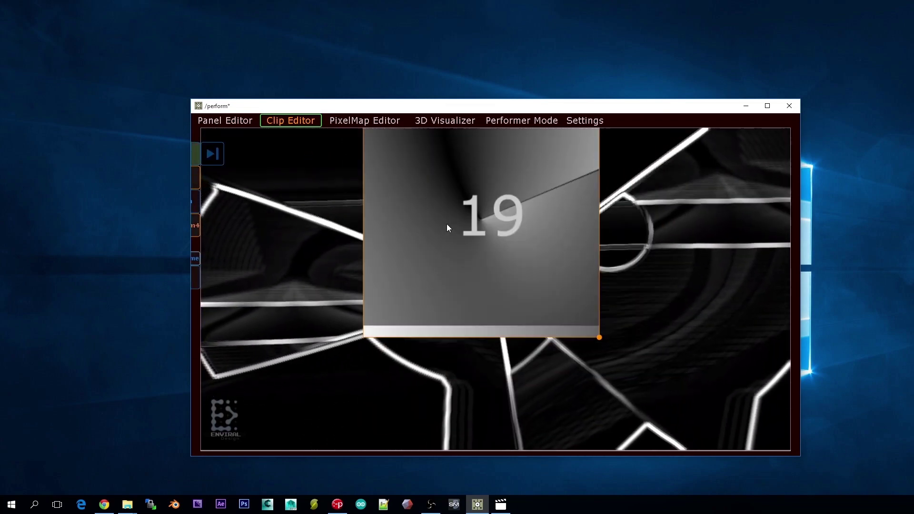
{"action": "left_click_drag", "start_coordinate": [431, 237], "coordinate": [632, 319]}
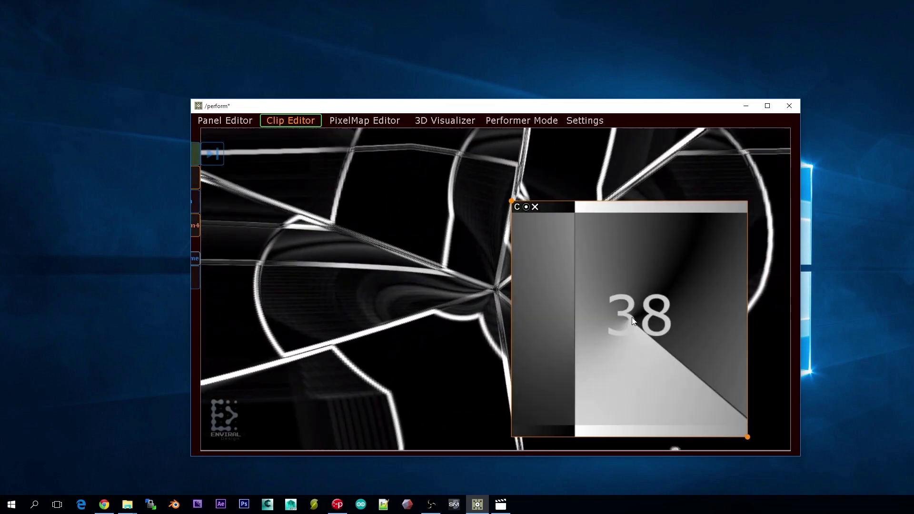
{"action": "mouse_move", "coordinate": [514, 202]}
{"action": "left_mouse_down"}
{"action": "mouse_move", "coordinate": [260, 246]}
{"action": "mouse_move", "coordinate": [284, 275]}
{"action": "left_mouse_up"}
{"action": "mouse_move", "coordinate": [447, 346]}
{"action": "left_mouse_down"}
{"action": "mouse_move", "coordinate": [411, 334]}
{"action": "mouse_move", "coordinate": [425, 341]}
{"action": "left_mouse_up"}
Add two more overlapping countdown tiles, spread them out, and delete the extra tiles.
{"action": "left_click", "coordinate": [212, 154]}
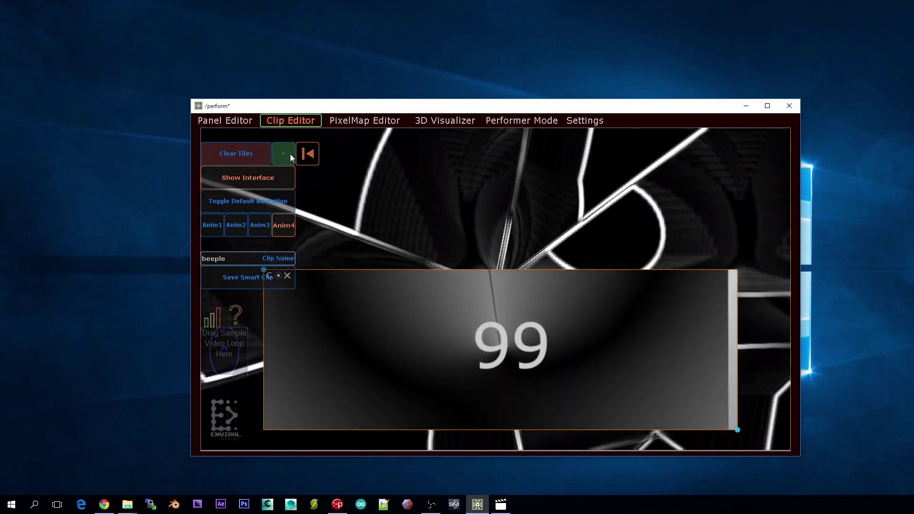
{"action": "left_click", "coordinate": [290, 154]}
{"action": "left_click", "coordinate": [278, 155]}
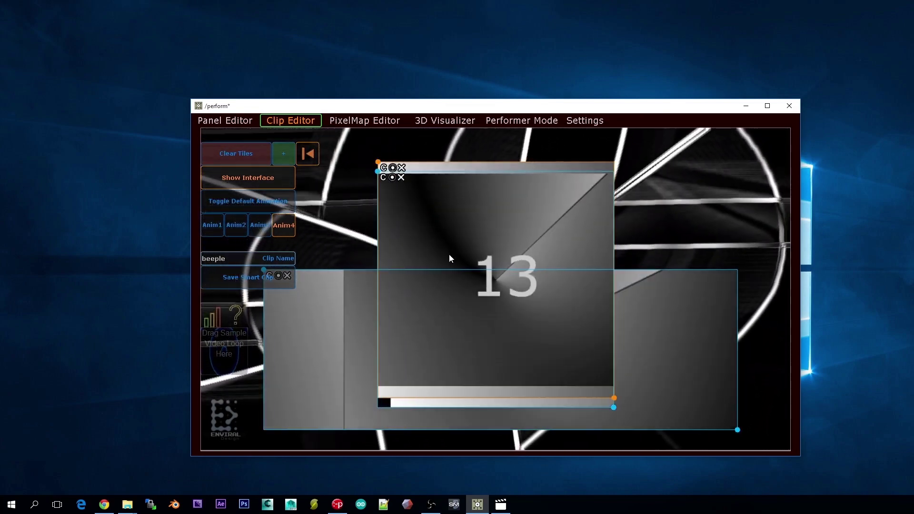
{"action": "mouse_move", "coordinate": [457, 255]}
{"action": "left_mouse_down"}
{"action": "mouse_move", "coordinate": [612, 247]}
{"action": "mouse_move", "coordinate": [597, 199]}
{"action": "left_mouse_up"}
{"action": "left_click_drag", "start_coordinate": [500, 214], "coordinate": [349, 213]}
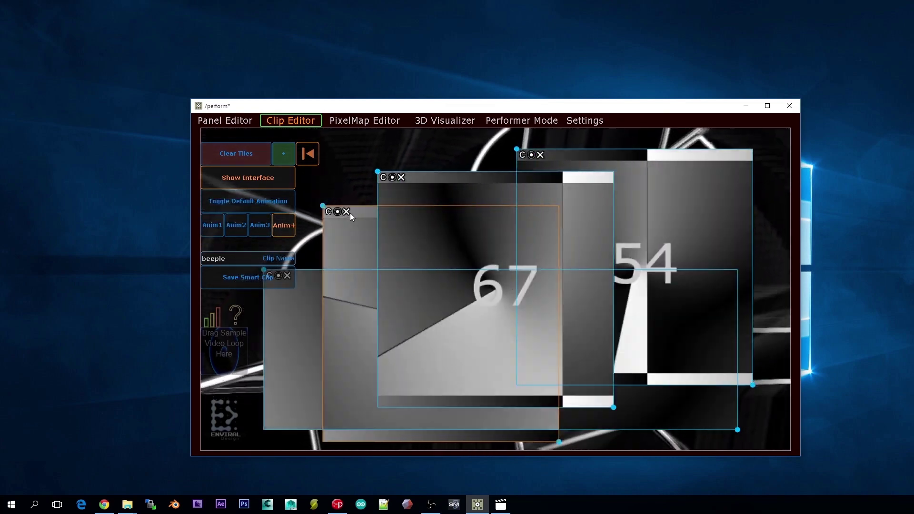
{"action": "left_click", "coordinate": [345, 211]}
{"action": "left_click_drag", "start_coordinate": [452, 231], "coordinate": [400, 211]}
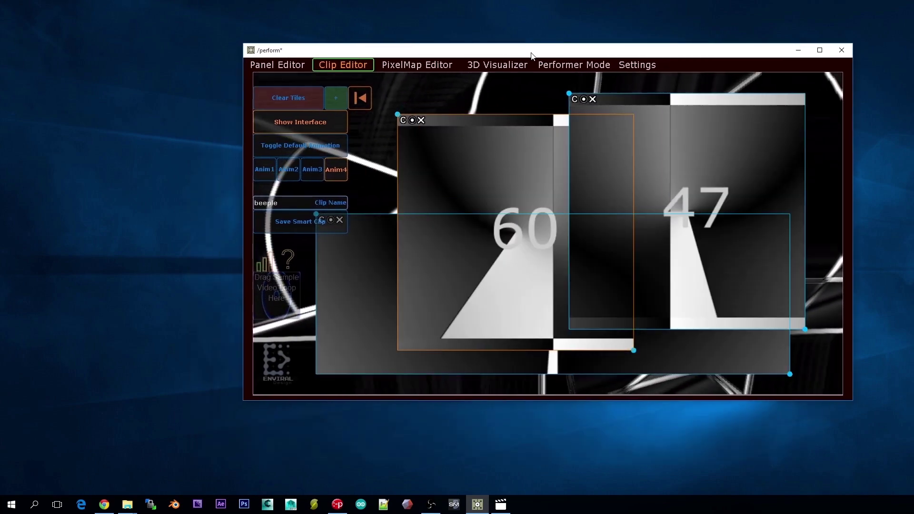
{"action": "left_click_drag", "start_coordinate": [472, 107], "coordinate": [577, 17]}
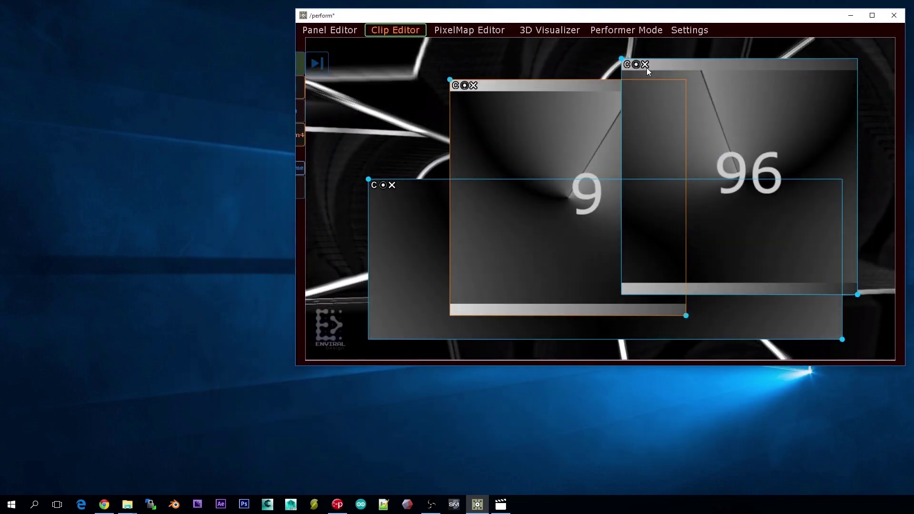
{"action": "left_click", "coordinate": [645, 64]}
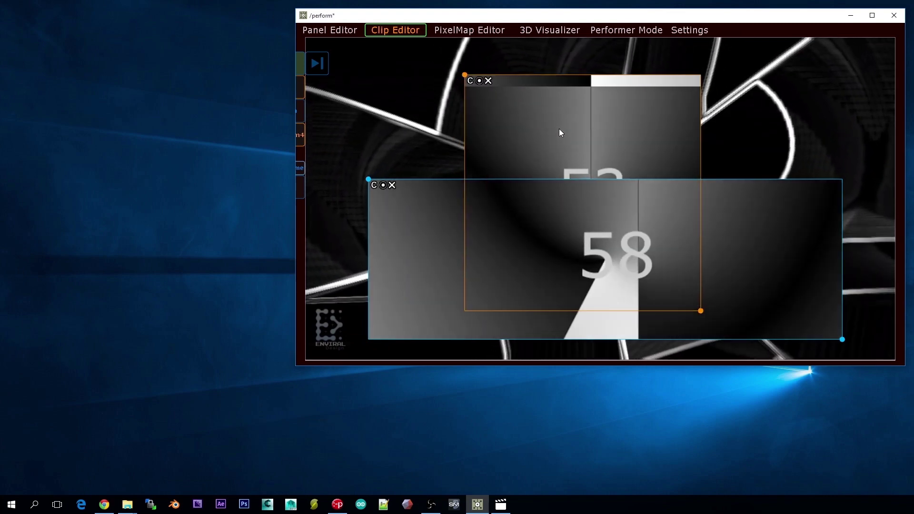
Open a separate 3D stage preview from the PixelMap Editor and shrink it into the lower left.
{"action": "left_click", "coordinate": [564, 33]}
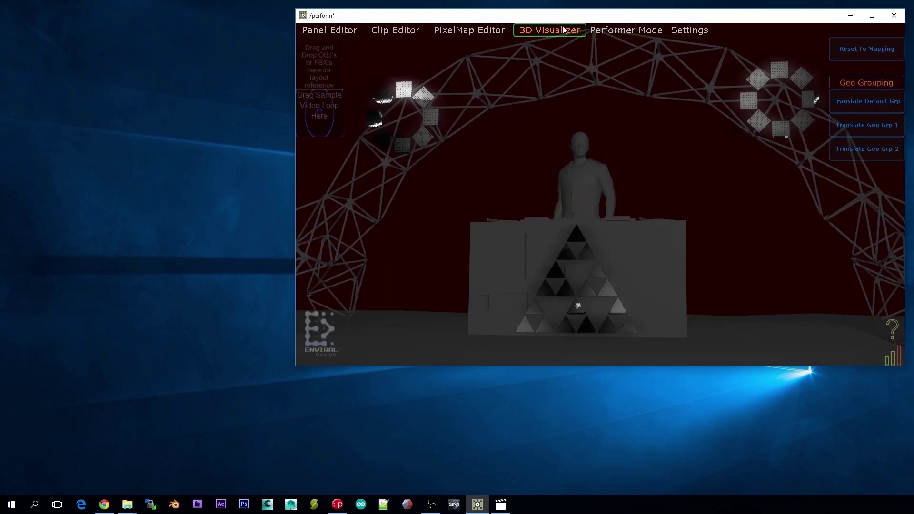
{"action": "left_click", "coordinate": [505, 29]}
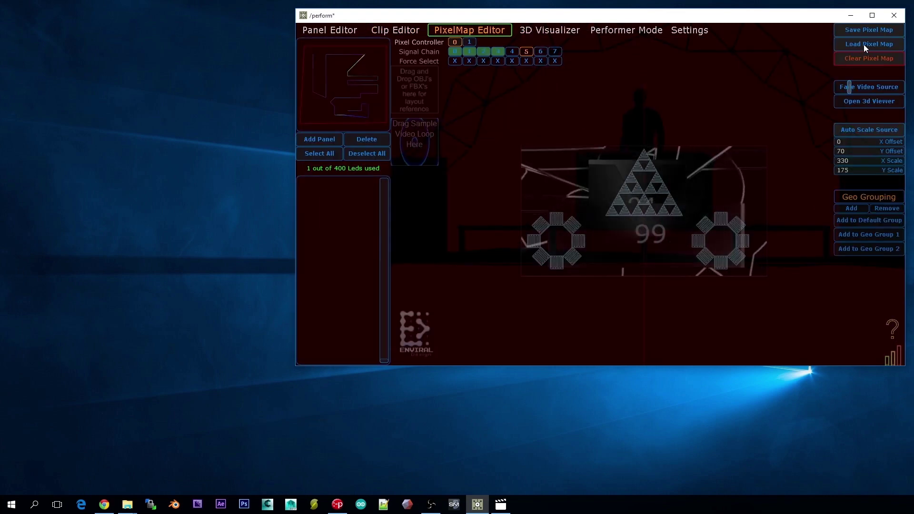
{"action": "left_click", "coordinate": [864, 100]}
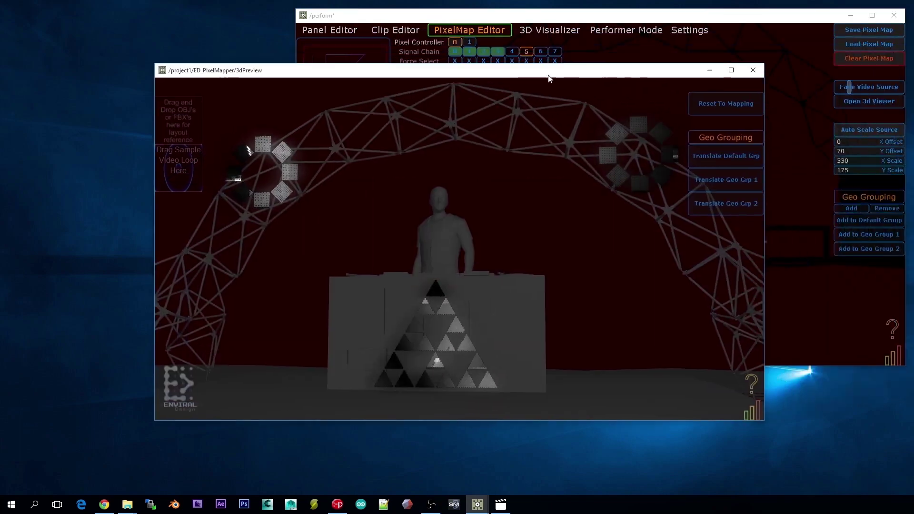
{"action": "left_click_drag", "start_coordinate": [532, 84], "coordinate": [403, 143]}
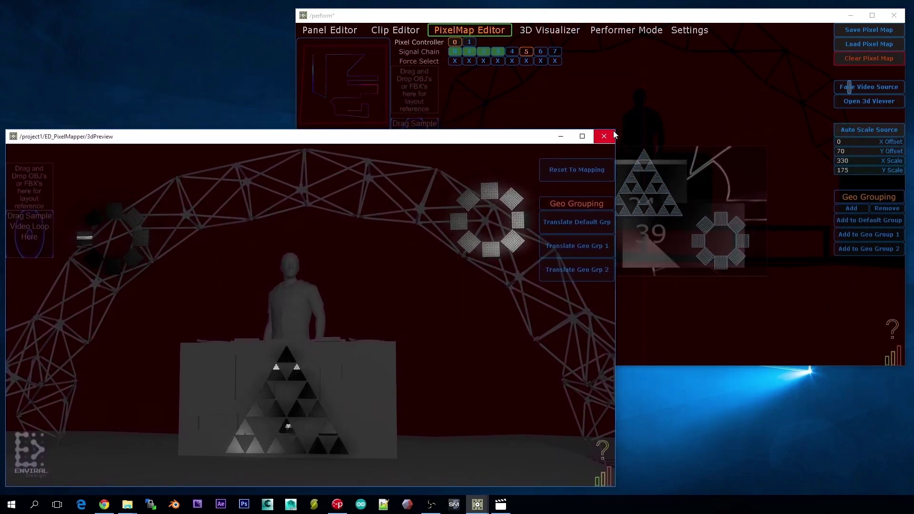
{"action": "left_click_drag", "start_coordinate": [614, 128], "coordinate": [322, 294]}
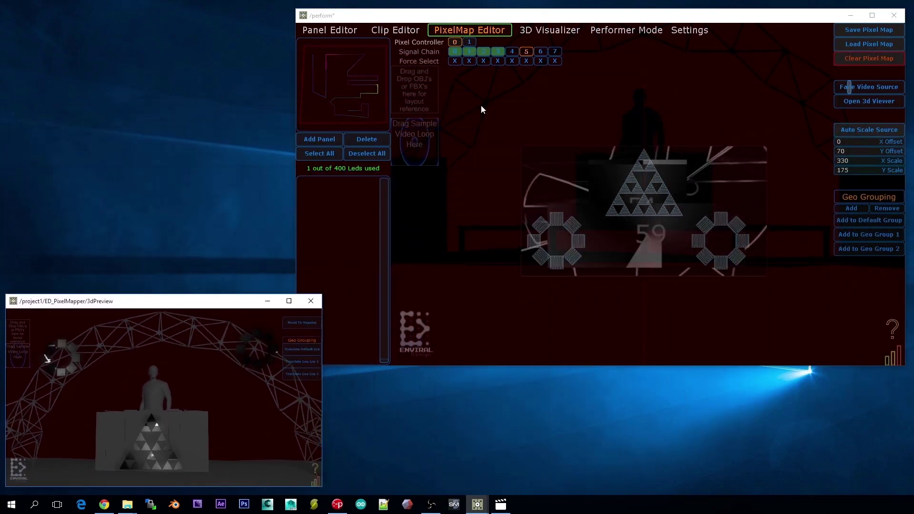
{"action": "left_click", "coordinate": [415, 32]}
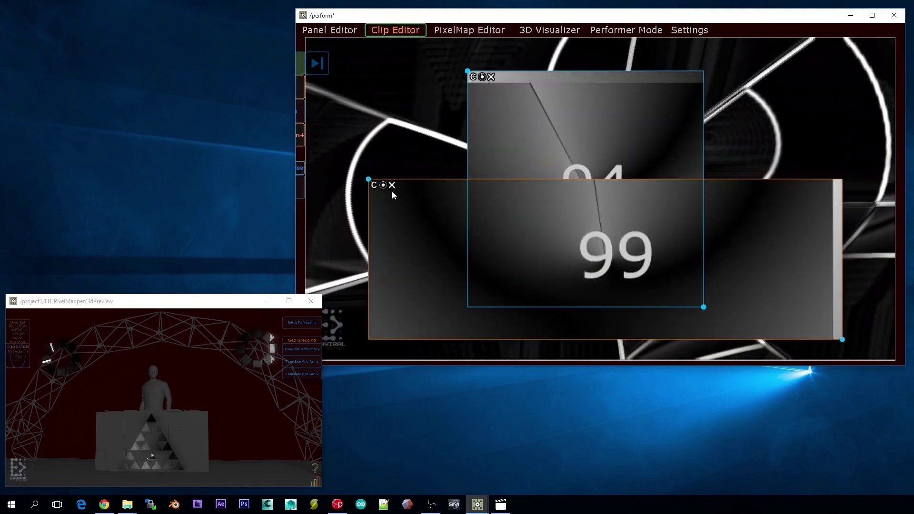
Delete the lower countdown tile, centre the remaining one, and give it a solid colour fill.
{"action": "left_click", "coordinate": [392, 185]}
{"action": "mouse_move", "coordinate": [409, 194]}
{"action": "left_mouse_down"}
{"action": "mouse_move", "coordinate": [512, 238]}
{"action": "mouse_move", "coordinate": [759, 87]}
{"action": "mouse_move", "coordinate": [652, 172]}
{"action": "mouse_move", "coordinate": [809, 266]}
{"action": "mouse_move", "coordinate": [530, 283]}
{"action": "mouse_move", "coordinate": [595, 240]}
{"action": "left_mouse_up"}
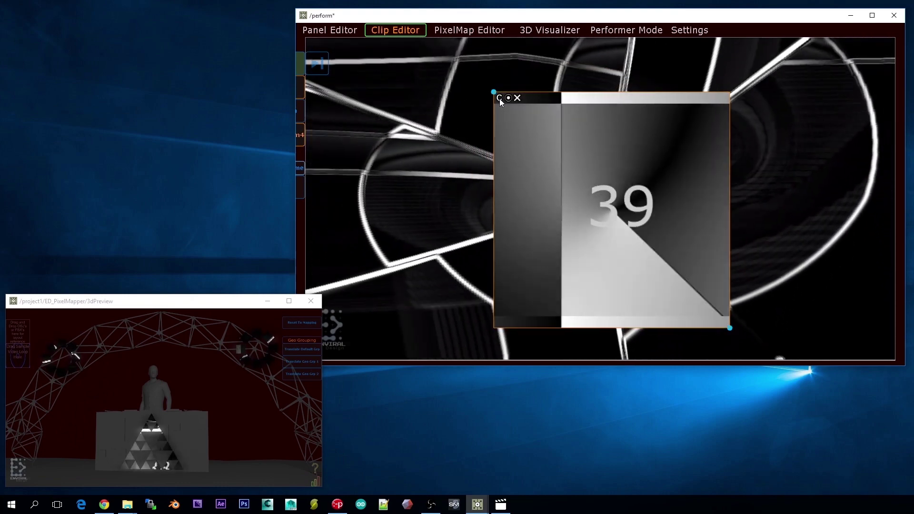
{"action": "left_click", "coordinate": [499, 99]}
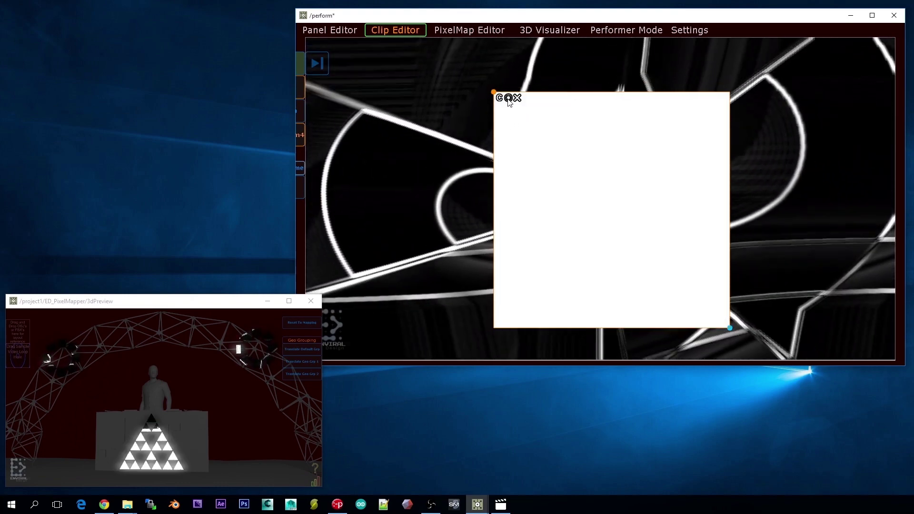
{"action": "left_click", "coordinate": [427, 109]}
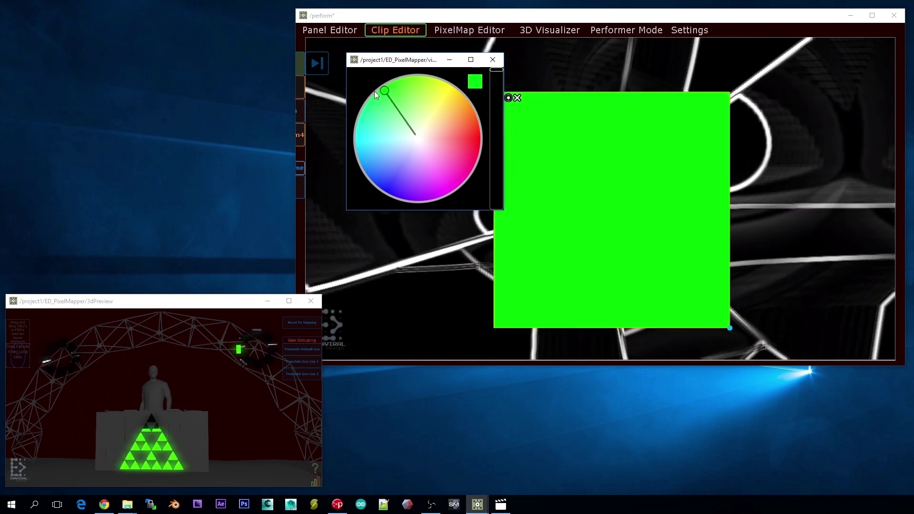
Recolour the solid tile from green to red on the colour wheel.
{"action": "mouse_move", "coordinate": [376, 114]}
{"action": "left_mouse_down"}
{"action": "mouse_move", "coordinate": [464, 122]}
{"action": "mouse_move", "coordinate": [488, 137]}
{"action": "left_mouse_up"}
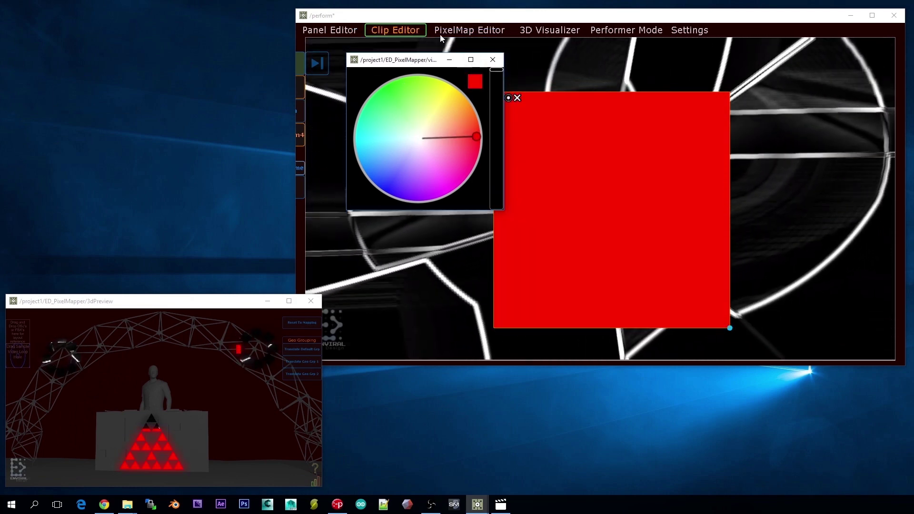
{"action": "left_click_drag", "start_coordinate": [395, 55], "coordinate": [136, 55]}
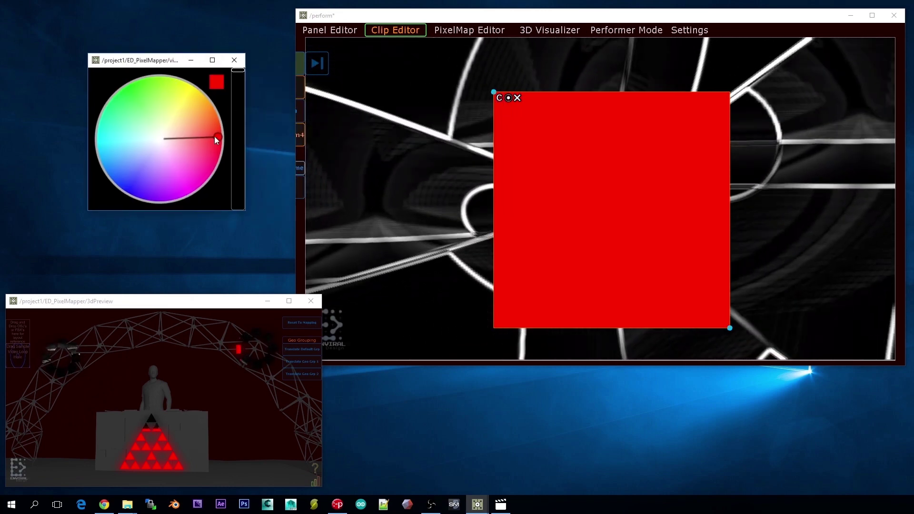
{"action": "mouse_move", "coordinate": [216, 134]}
{"action": "left_mouse_down"}
{"action": "mouse_move", "coordinate": [182, 83]}
{"action": "mouse_move", "coordinate": [245, 131]}
{"action": "left_mouse_up"}
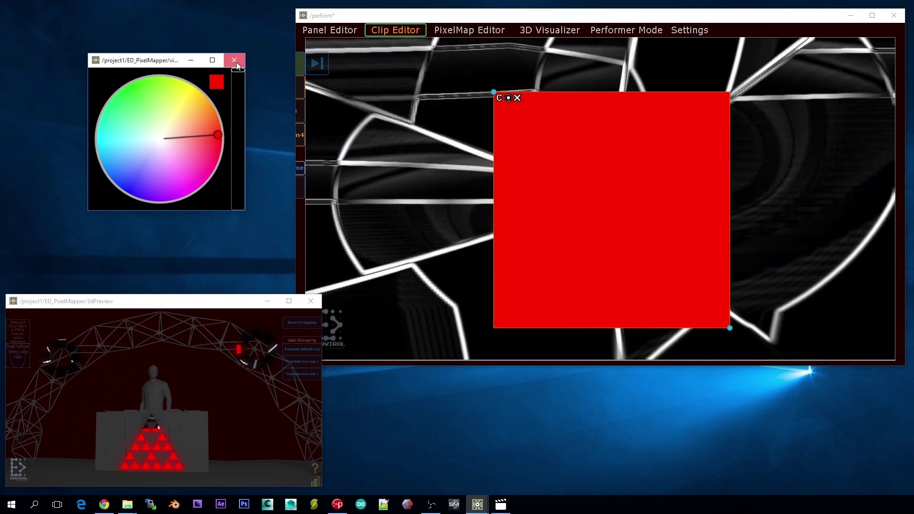
{"action": "left_click", "coordinate": [233, 61]}
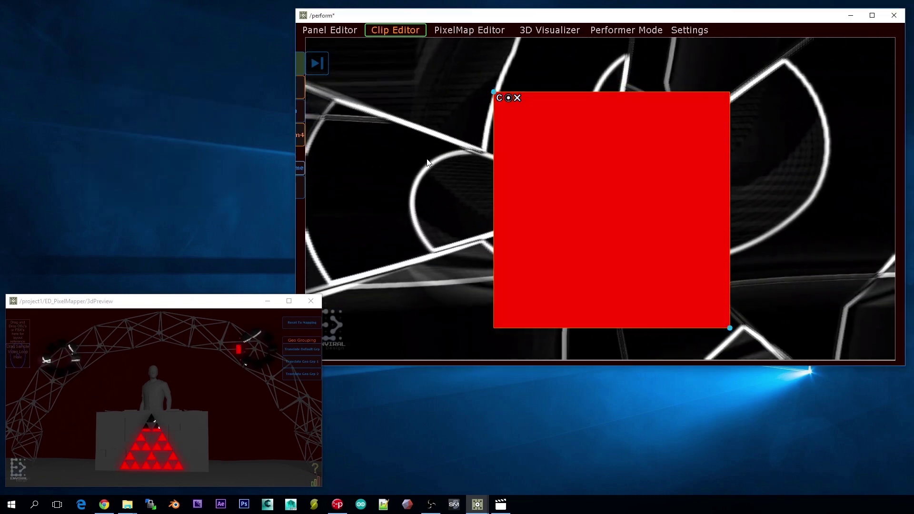
Resize the red tile into a tall narrow rectangle and drop a multicolour video loop onto it.
{"action": "mouse_move", "coordinate": [494, 112]}
{"action": "left_mouse_down"}
{"action": "mouse_move", "coordinate": [522, 62]}
{"action": "mouse_move", "coordinate": [497, 42]}
{"action": "left_mouse_up"}
{"action": "mouse_move", "coordinate": [730, 327]}
{"action": "left_mouse_down"}
{"action": "mouse_move", "coordinate": [683, 321]}
{"action": "mouse_move", "coordinate": [698, 316]}
{"action": "left_mouse_up"}
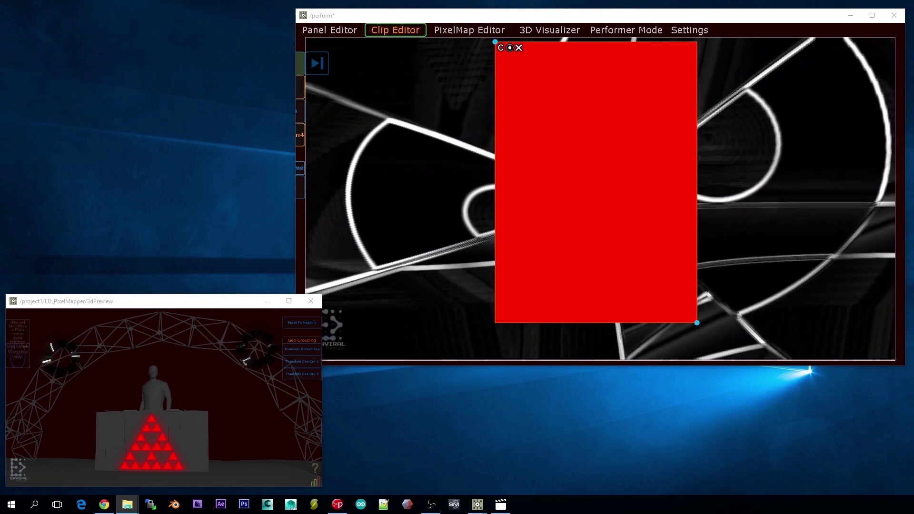
{"action": "left_click_drag", "start_coordinate": [204, 225], "coordinate": [550, 212]}
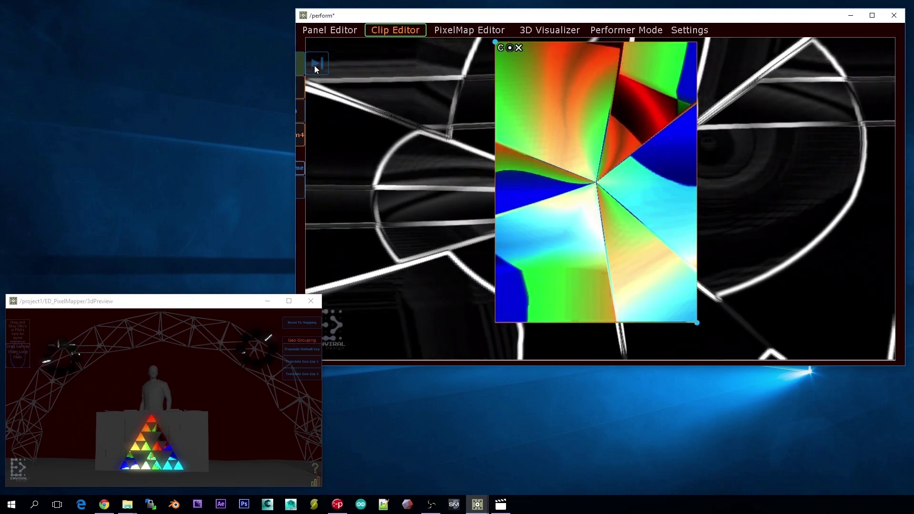
Save the composition as smart clips named dualClip and thing2.
{"action": "left_click", "coordinate": [316, 66]}
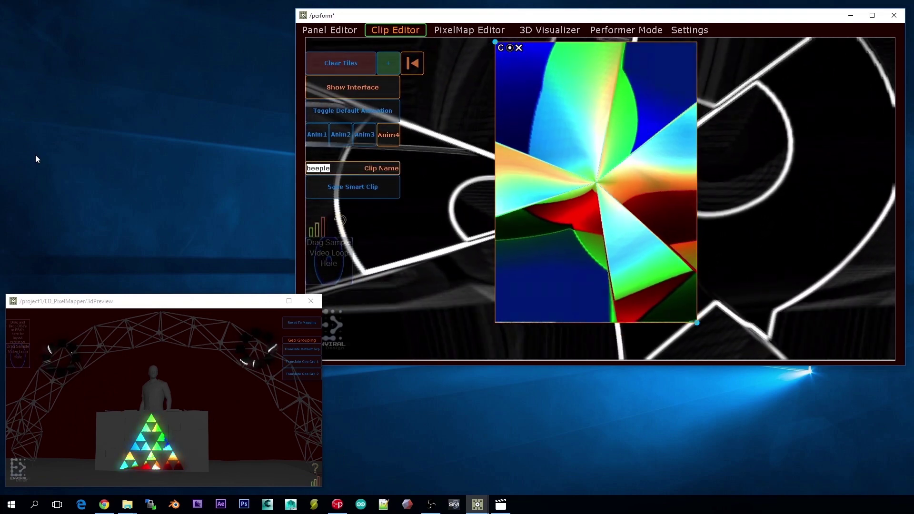
{"action": "type", "text": "dualClip"}
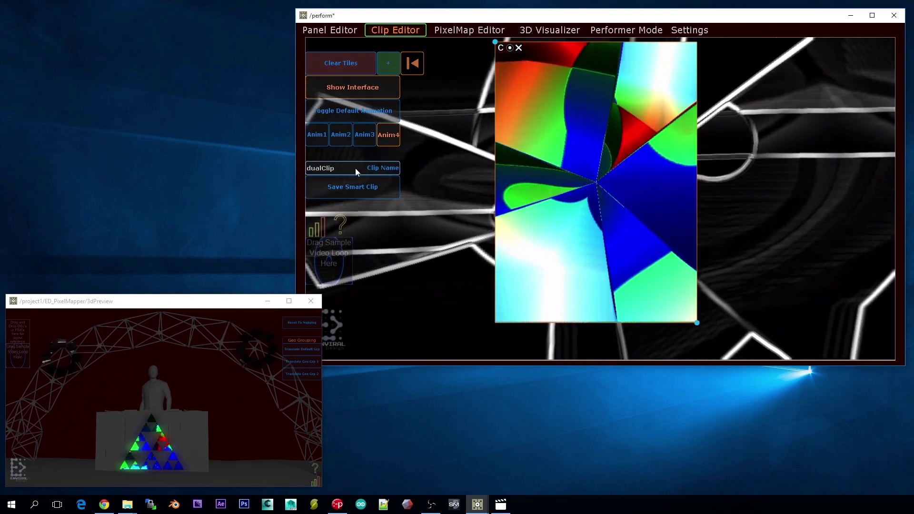
{"action": "left_click", "coordinate": [349, 168]}
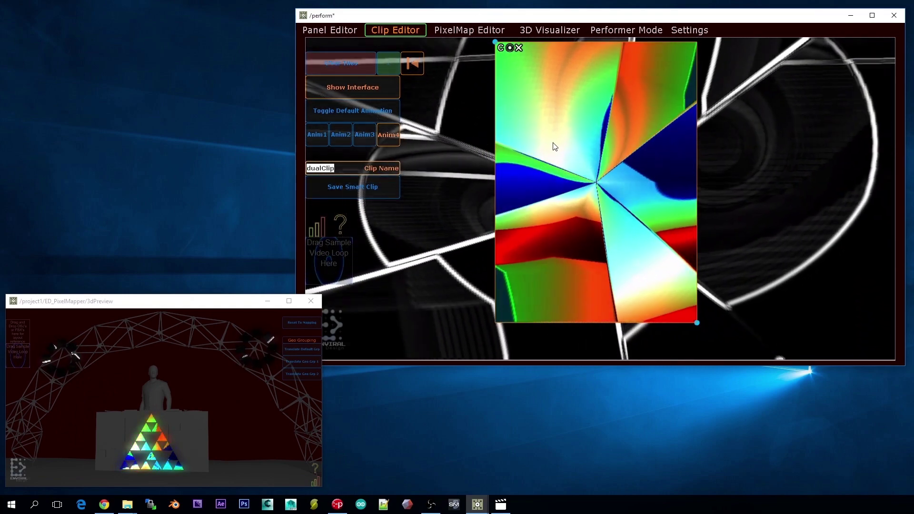
{"action": "left_click", "coordinate": [363, 86]}
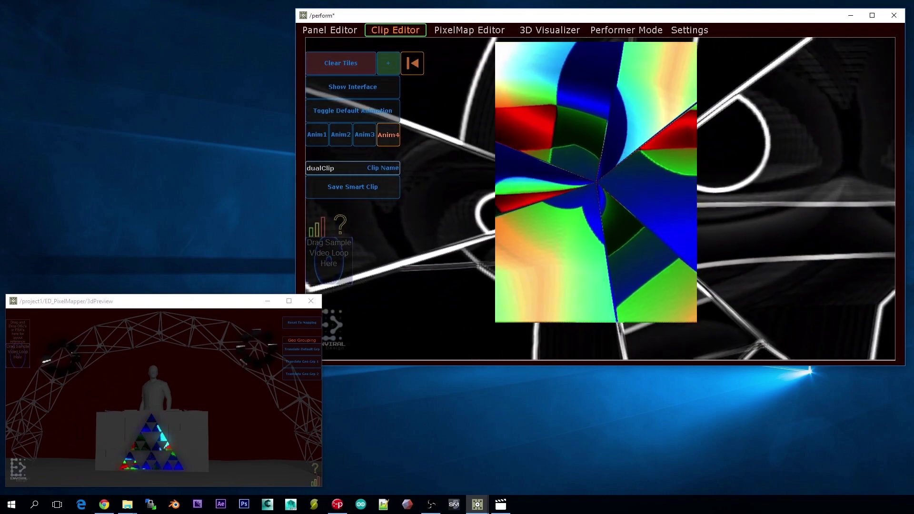
{"action": "left_click", "coordinate": [356, 169]}
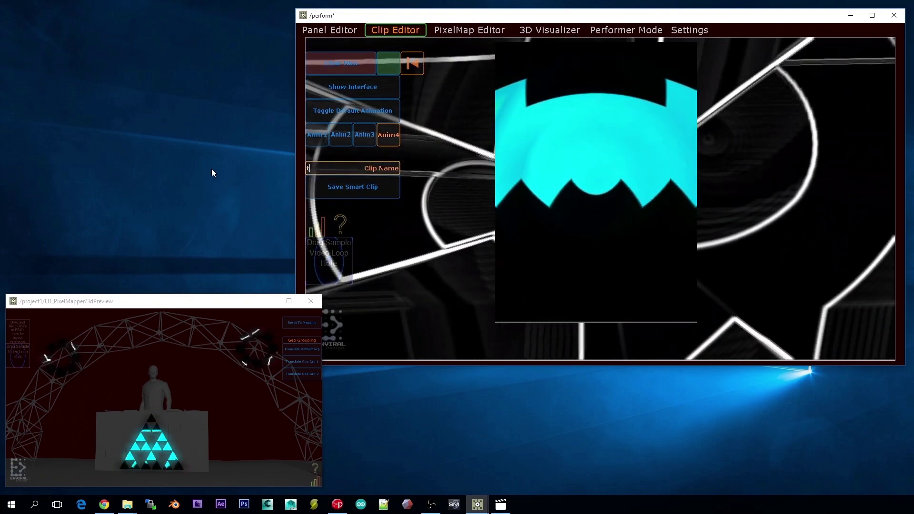
{"action": "type", "text": "thing2"}
{"action": "key", "text": "Return"}
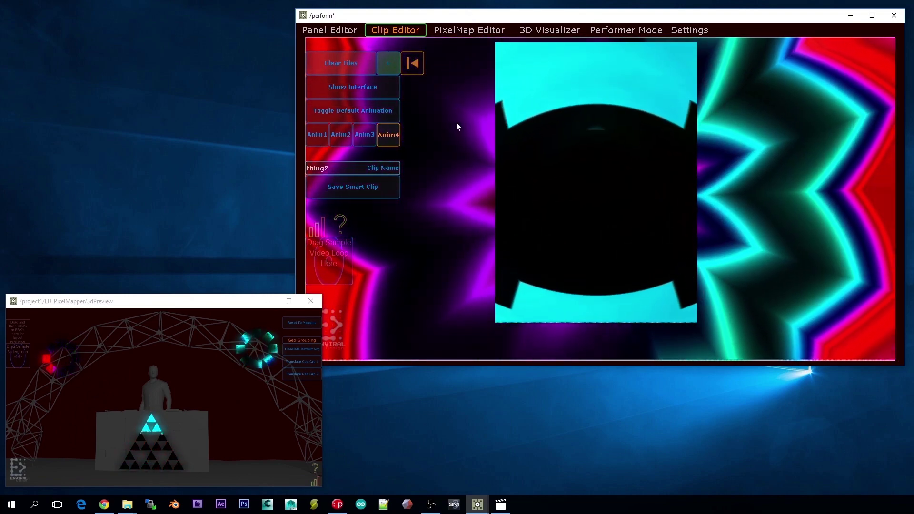
Save a highfive smart clip, then stop the background and clear the tiles.
{"action": "left_click_drag", "start_coordinate": [354, 170], "coordinate": [306, 147]}
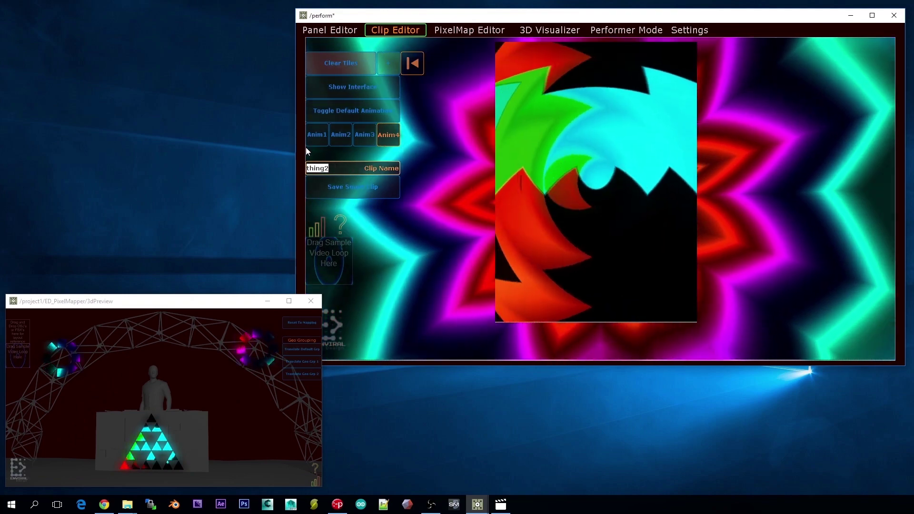
{"action": "type", "text": "highfive"}
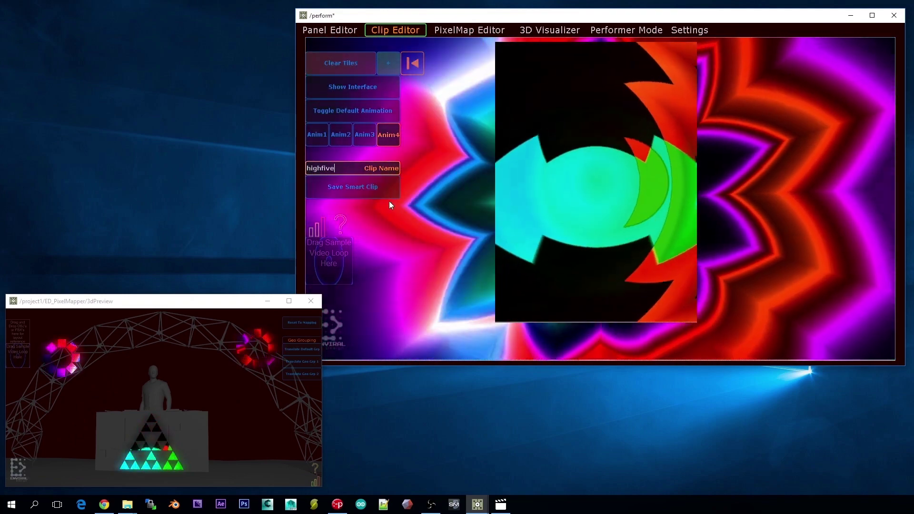
{"action": "left_click", "coordinate": [365, 87]}
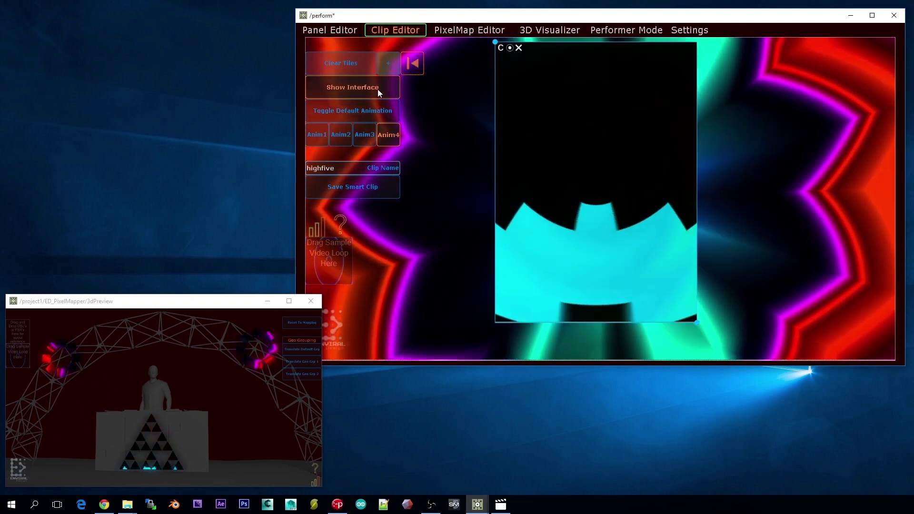
{"action": "left_click", "coordinate": [355, 62]}
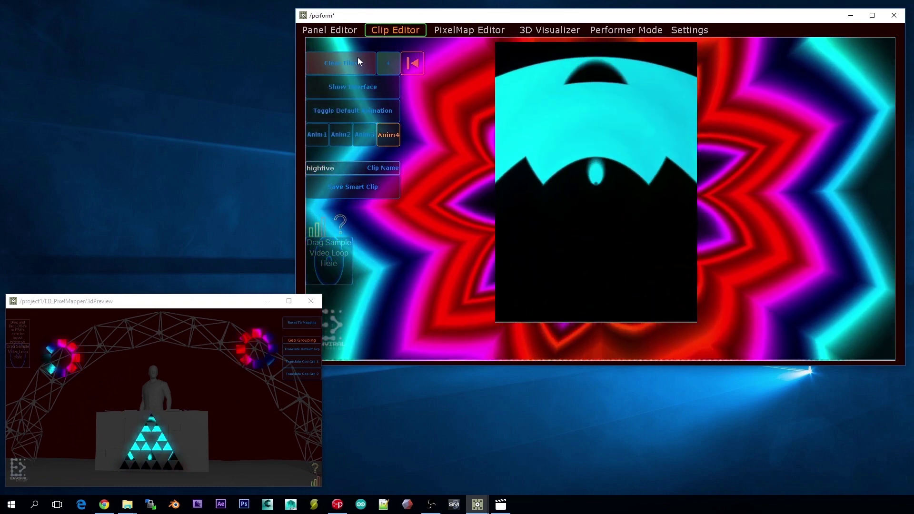
{"action": "left_click", "coordinate": [358, 62]}
{"action": "left_click", "coordinate": [410, 70]}
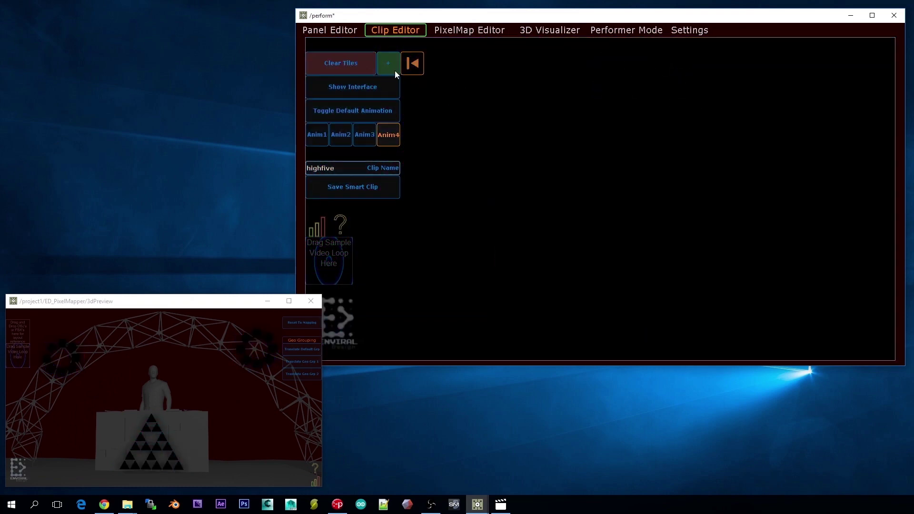
In Performer Mode, turn off Play Content From Editor and raise the Global Speed.
{"action": "left_click", "coordinate": [645, 33]}
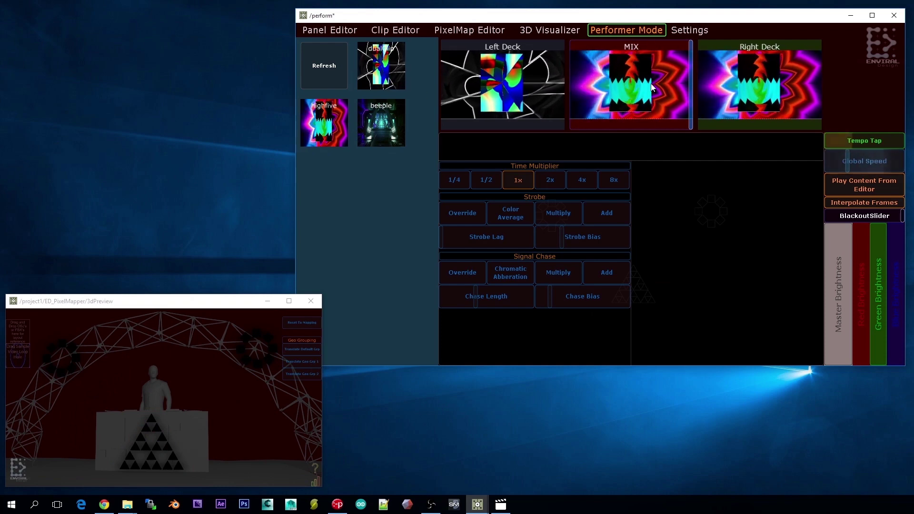
{"action": "left_click", "coordinate": [867, 187]}
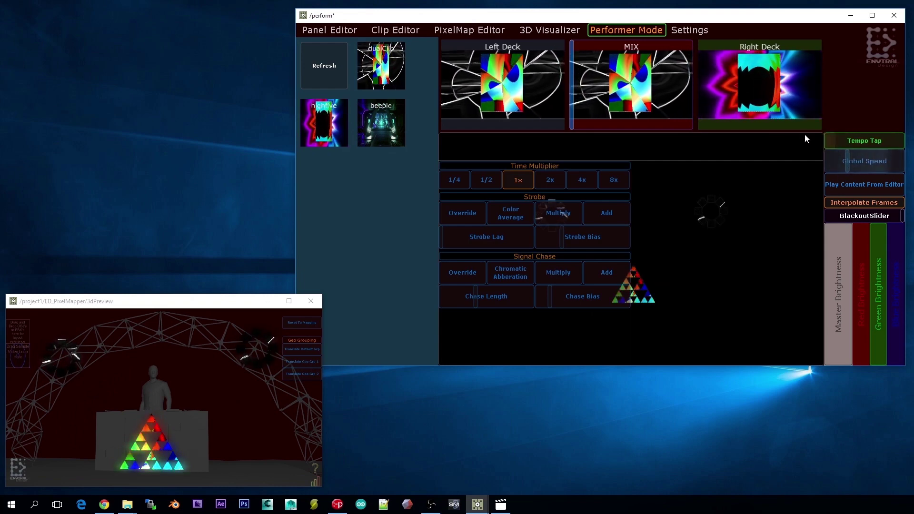
{"action": "left_click", "coordinate": [853, 154]}
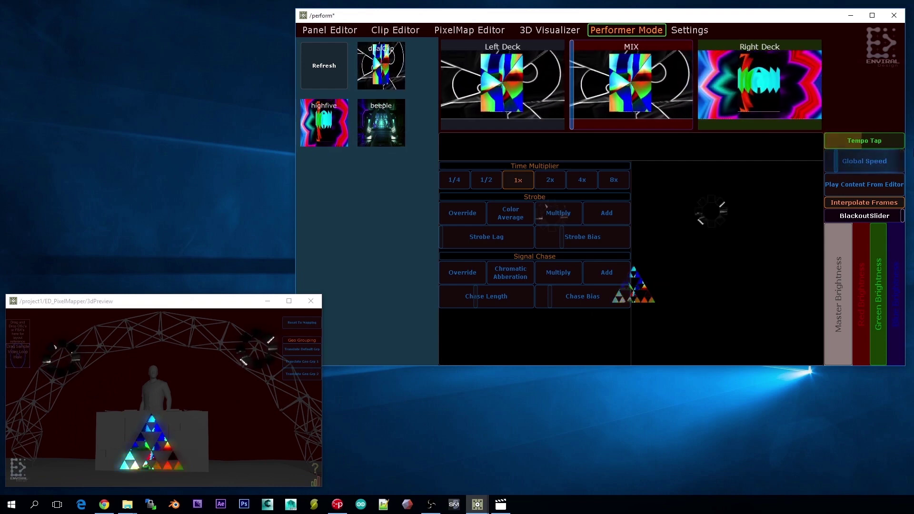
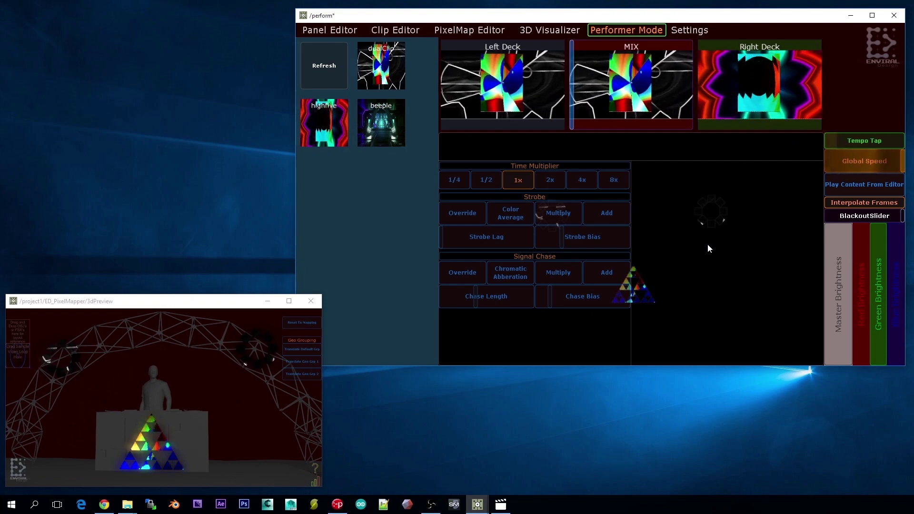
Tap the tempo, enable frame interpolation, crossfade fully right, and fade master brightness to zero.
{"action": "left_click", "coordinate": [860, 139]}
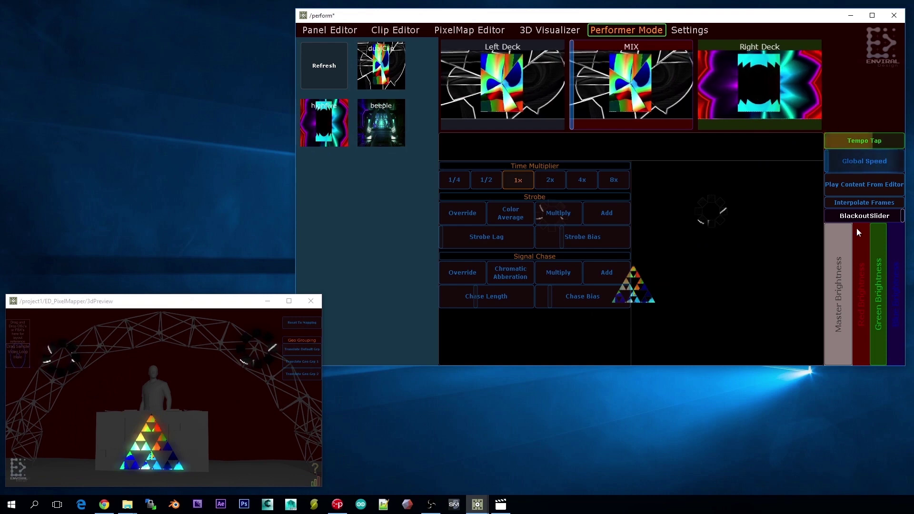
{"action": "left_click", "coordinate": [880, 201]}
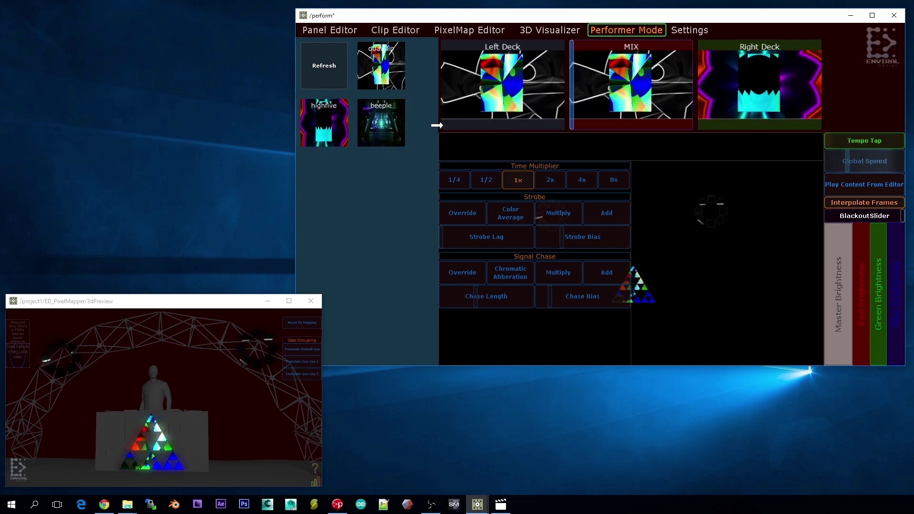
{"action": "left_click_drag", "start_coordinate": [571, 82], "coordinate": [702, 75]}
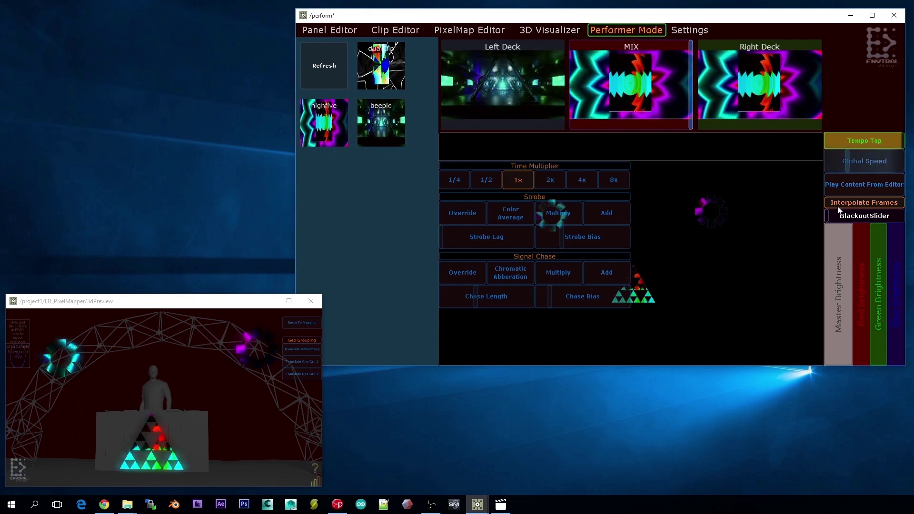
{"action": "left_click_drag", "start_coordinate": [845, 261], "coordinate": [854, 390]}
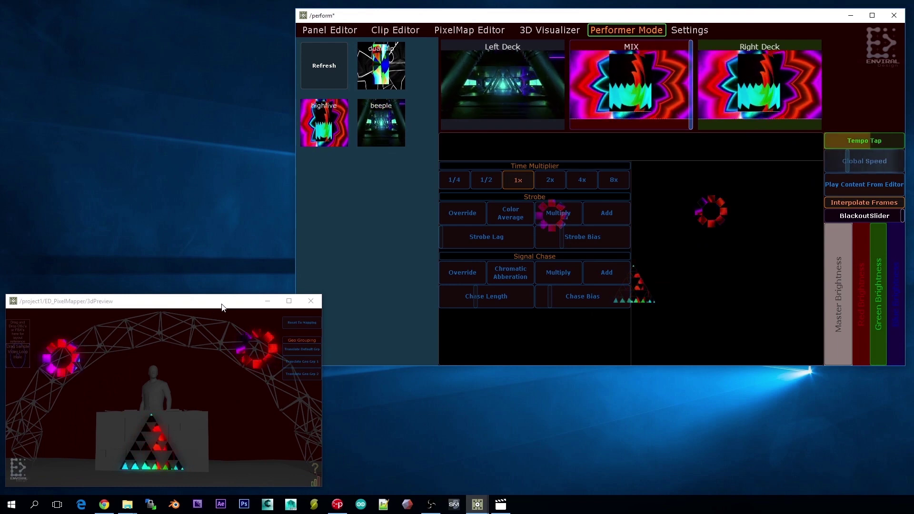
Close the 3D preview window and enlarge the performer window.
{"action": "left_click", "coordinate": [310, 301]}
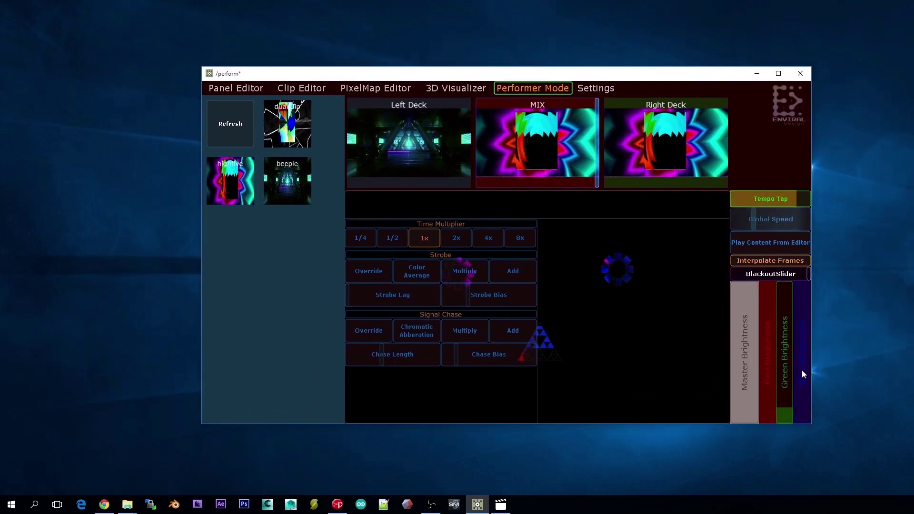
{"action": "left_click", "coordinate": [809, 390]}
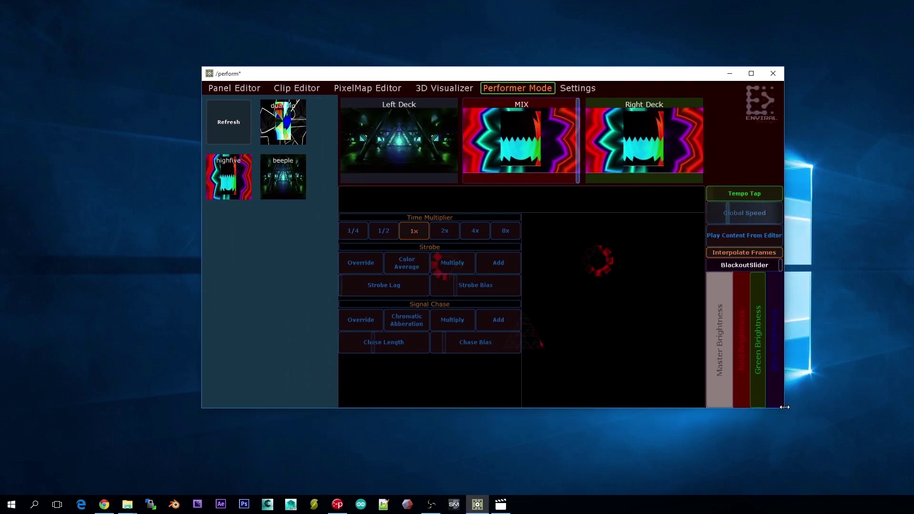
{"action": "left_click_drag", "start_coordinate": [783, 408], "coordinate": [850, 446]}
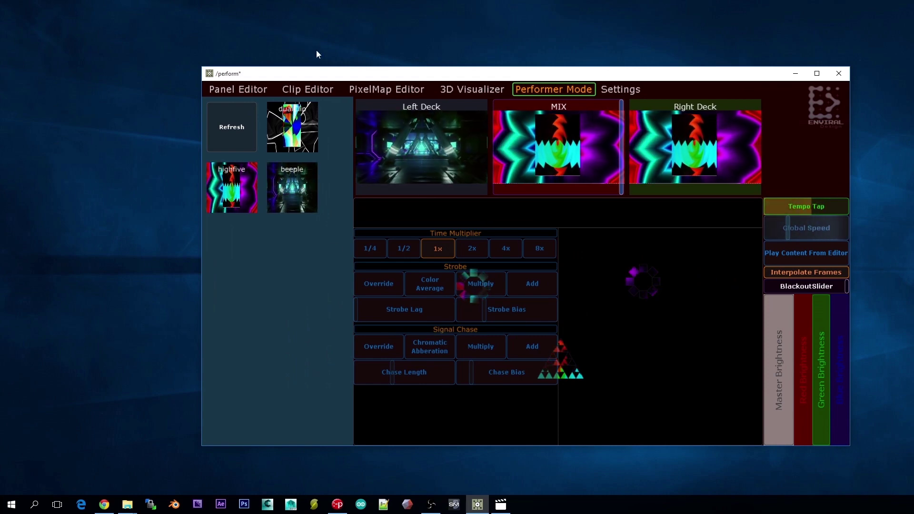
Load a sample video loop into the Clip Editor.
{"action": "left_click", "coordinate": [317, 90]}
{"action": "left_click", "coordinate": [225, 125]}
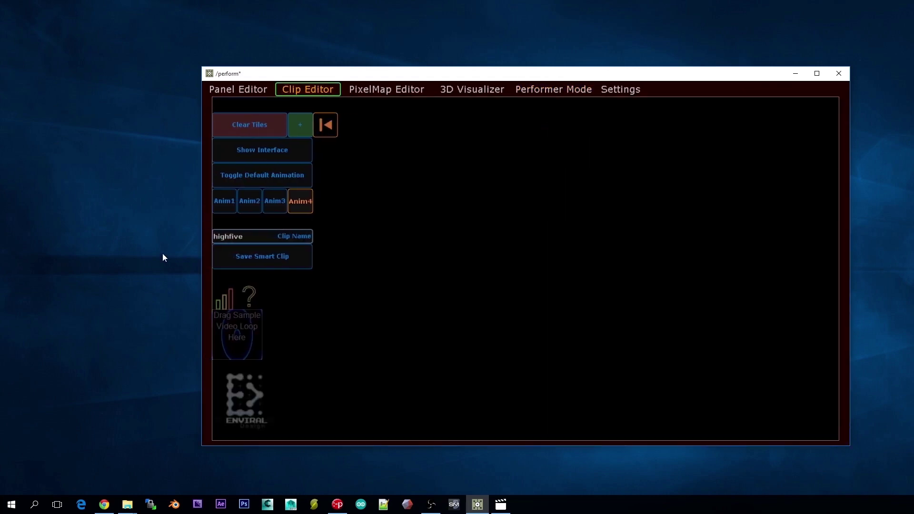
{"action": "key", "text": "super+e"}
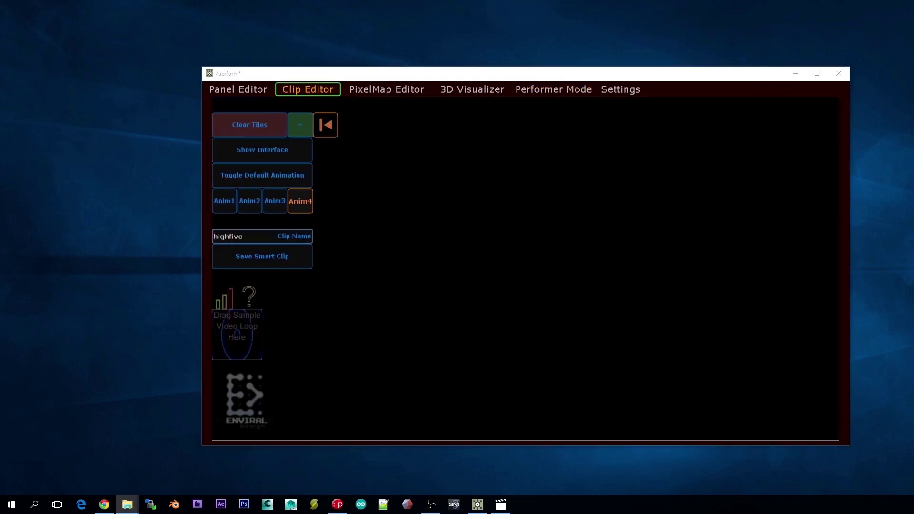
{"action": "left_click", "coordinate": [471, 228]}
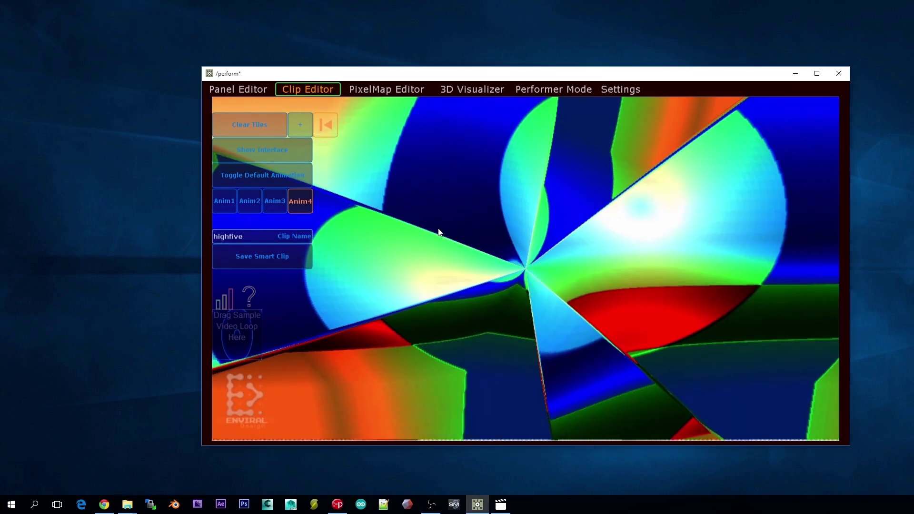
Rename the clip to highColor, save it as a smart clip, and return to Performer Mode.
{"action": "double_click", "coordinate": [228, 236]}
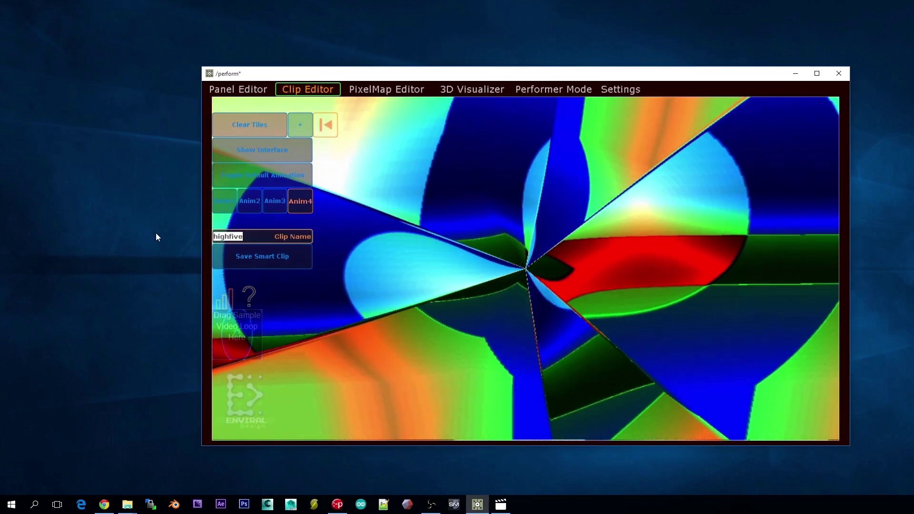
{"action": "key", "text": "BackSpace"}
{"action": "key", "text": "BackSpace"}
{"action": "key", "text": "BackSpace"}
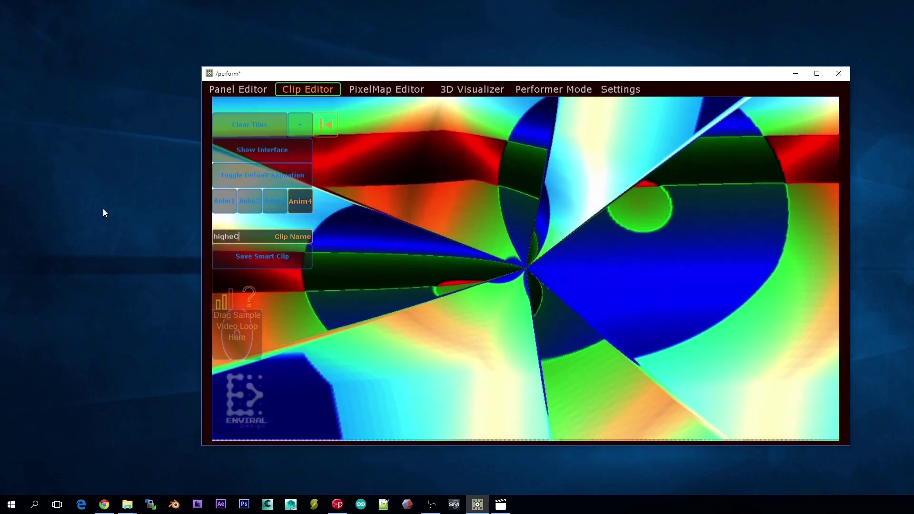
{"action": "type", "text": "Color"}
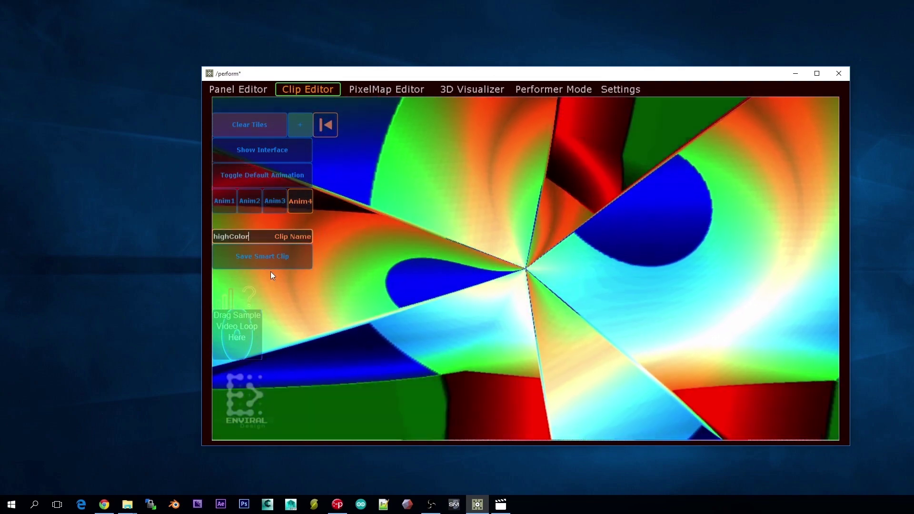
{"action": "left_click", "coordinate": [285, 258]}
{"action": "left_click", "coordinate": [554, 90]}
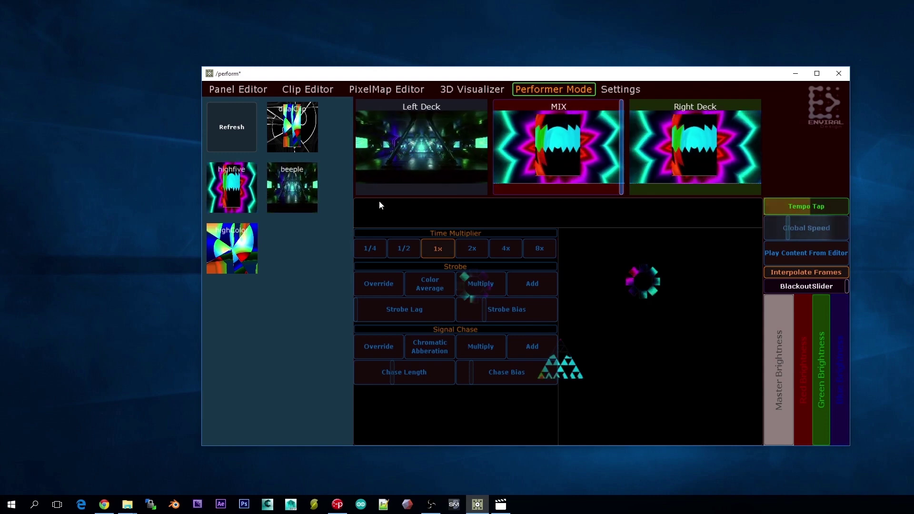
Load highColor onto the left deck, turn on strobe override, and try 4x and 8x speed.
{"action": "left_click_drag", "start_coordinate": [225, 263], "coordinate": [385, 157]}
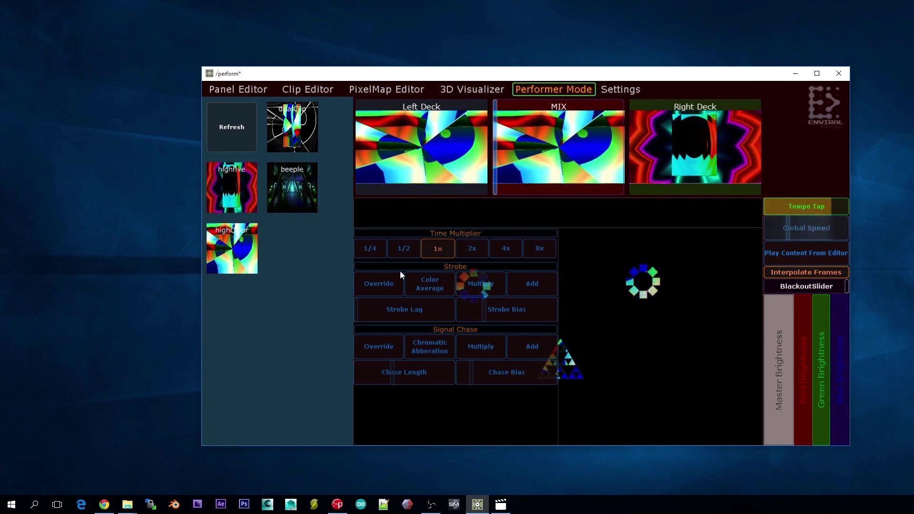
{"action": "left_click", "coordinate": [392, 285]}
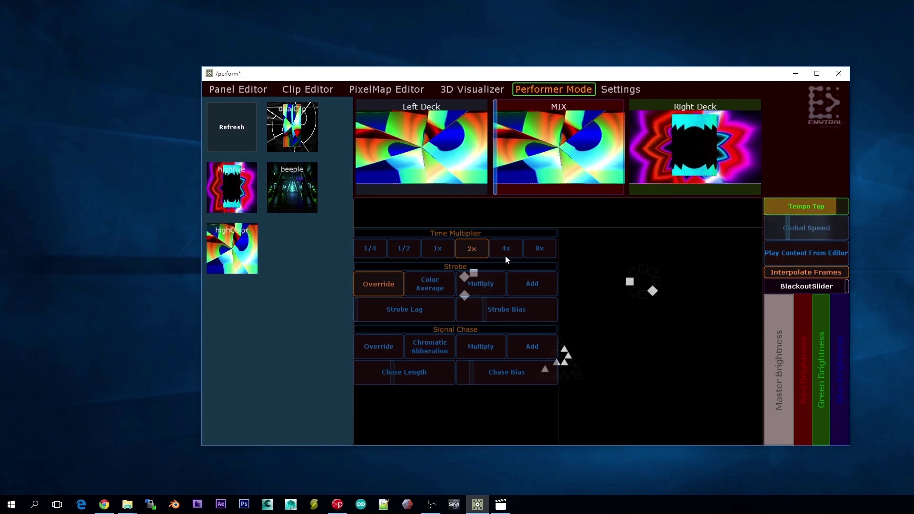
{"action": "left_click", "coordinate": [507, 253]}
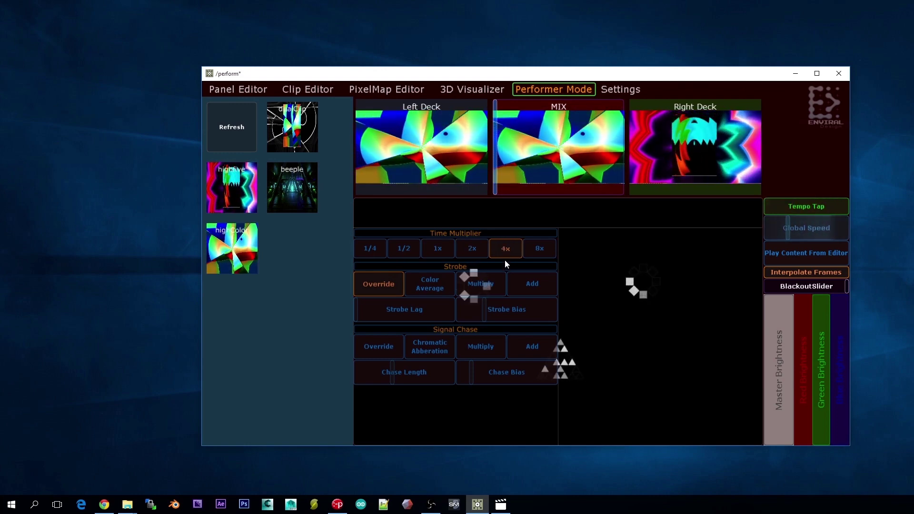
{"action": "left_click", "coordinate": [541, 248]}
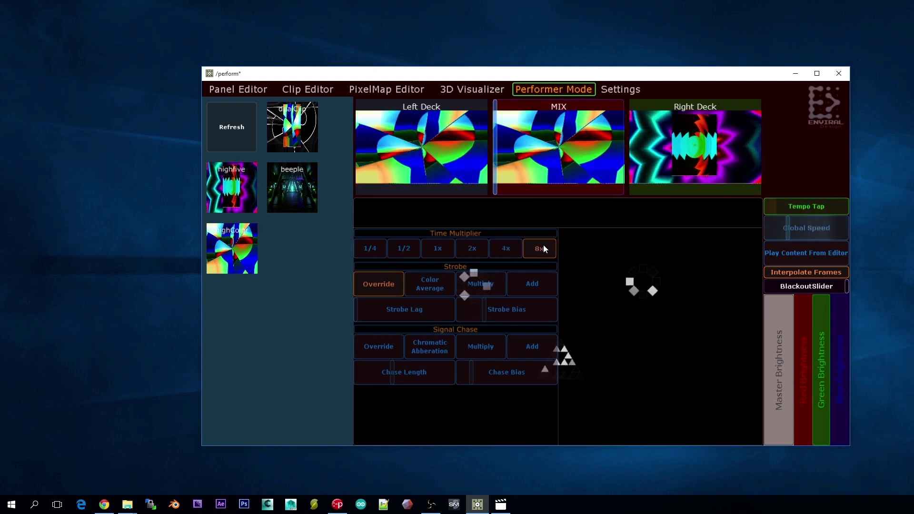
Cycle the strobe through color average, multiply and add, ending on Override.
{"action": "left_click", "coordinate": [450, 286]}
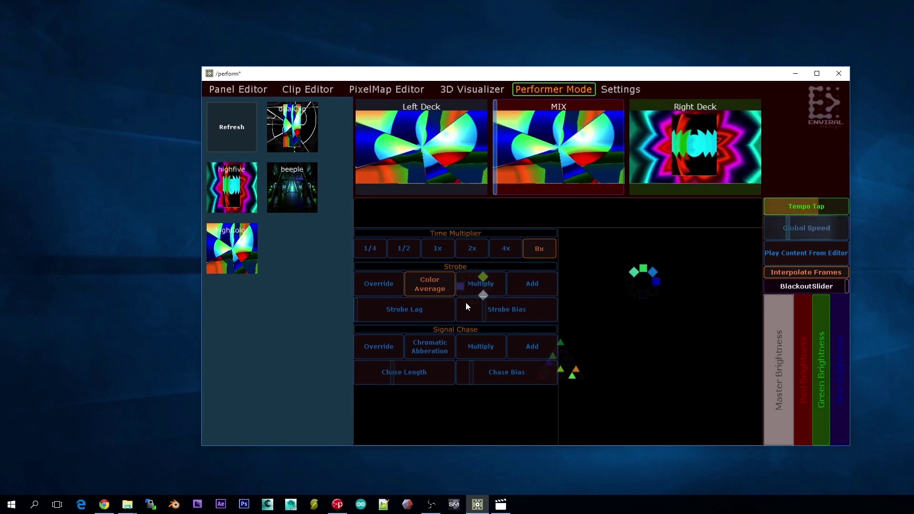
{"action": "left_click", "coordinate": [386, 286]}
{"action": "left_click", "coordinate": [468, 285]}
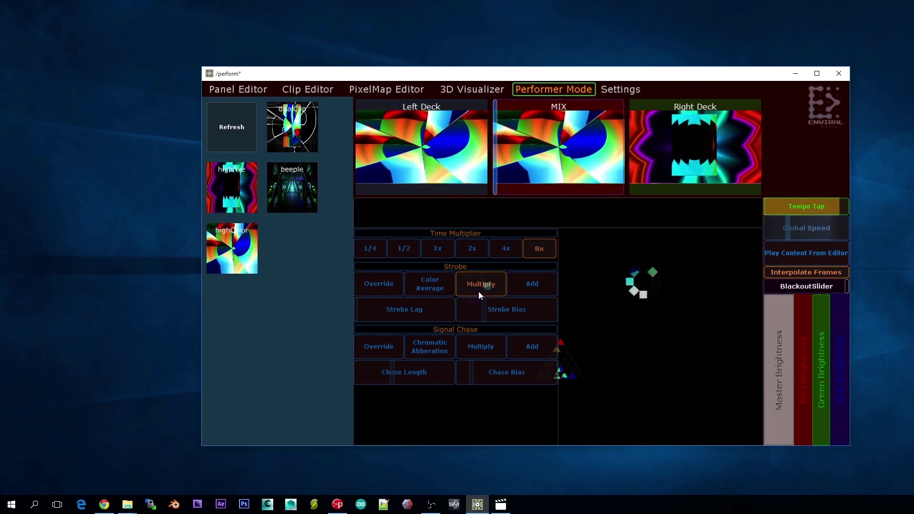
{"action": "left_click", "coordinate": [534, 282]}
{"action": "left_click", "coordinate": [386, 286]}
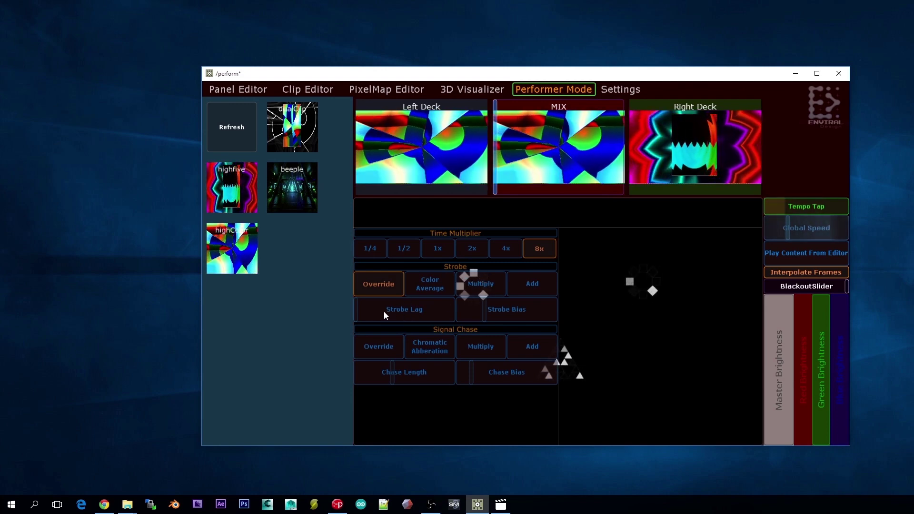
Reset strobe lag to zero, raise the strobe bias, and set the time multiplier to 2x.
{"action": "left_click", "coordinate": [393, 318]}
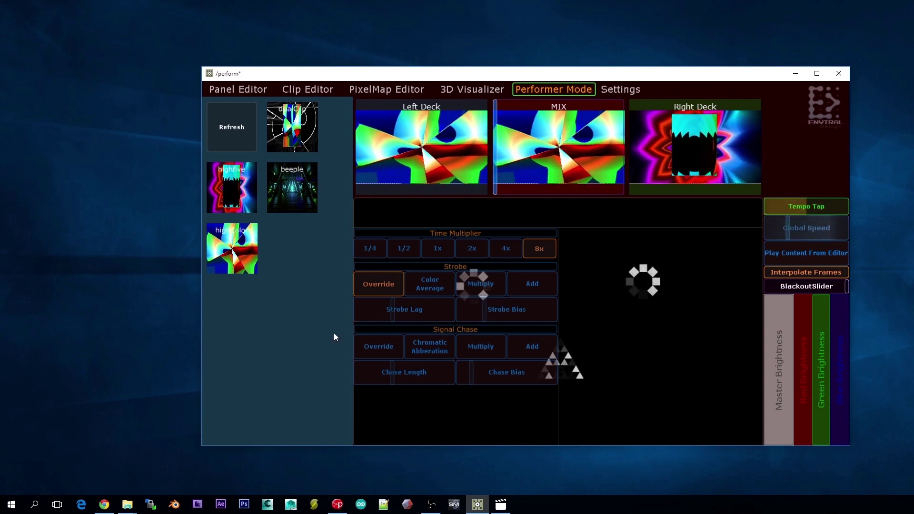
{"action": "left_click_drag", "start_coordinate": [395, 309], "coordinate": [324, 313]}
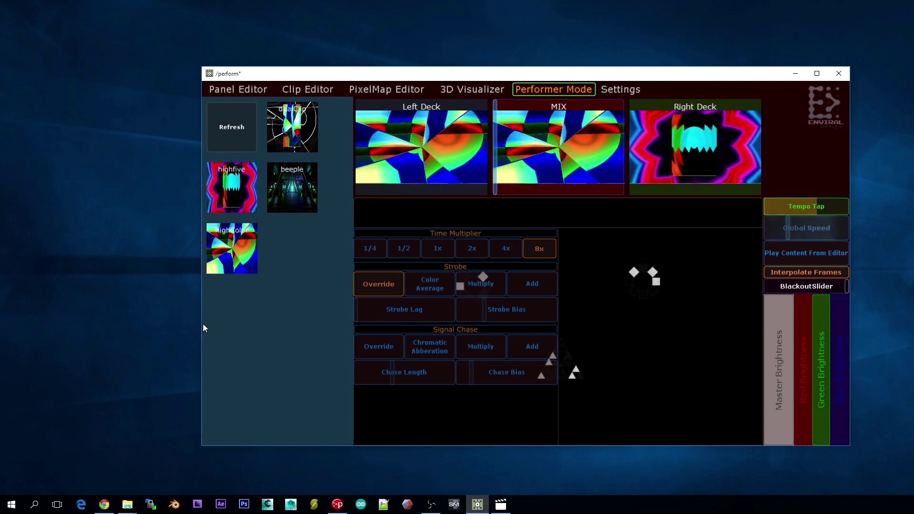
{"action": "mouse_move", "coordinate": [492, 316]}
{"action": "left_mouse_down"}
{"action": "mouse_move", "coordinate": [545, 320]}
{"action": "mouse_move", "coordinate": [461, 312]}
{"action": "mouse_move", "coordinate": [481, 312]}
{"action": "left_mouse_up"}
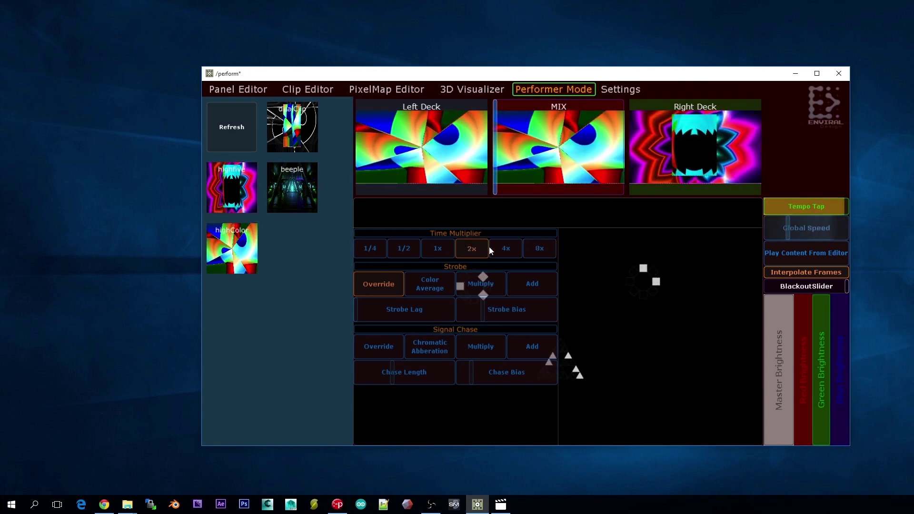
{"action": "left_click", "coordinate": [470, 248]}
Enable signal chase override and try chase length, bias, and chromatic, multiply and add blends.
{"action": "left_click_drag", "start_coordinate": [480, 316], "coordinate": [484, 315]}
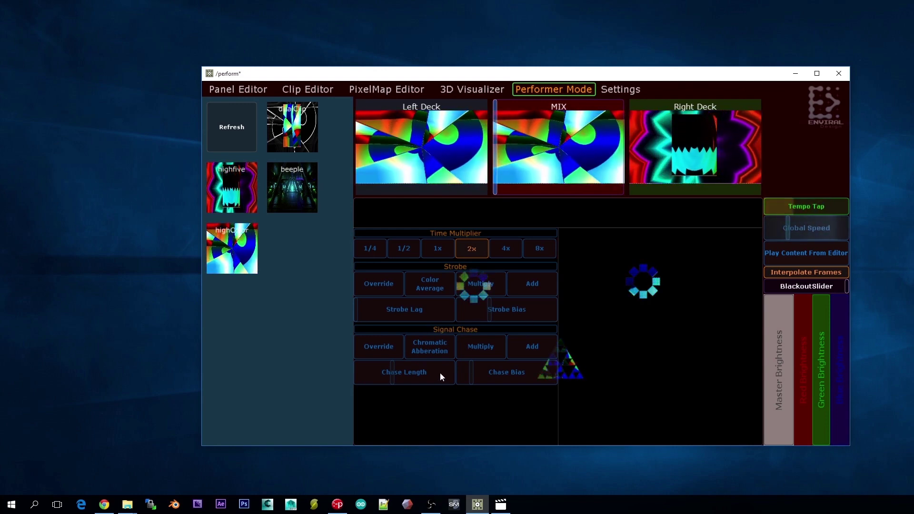
{"action": "left_click", "coordinate": [381, 350]}
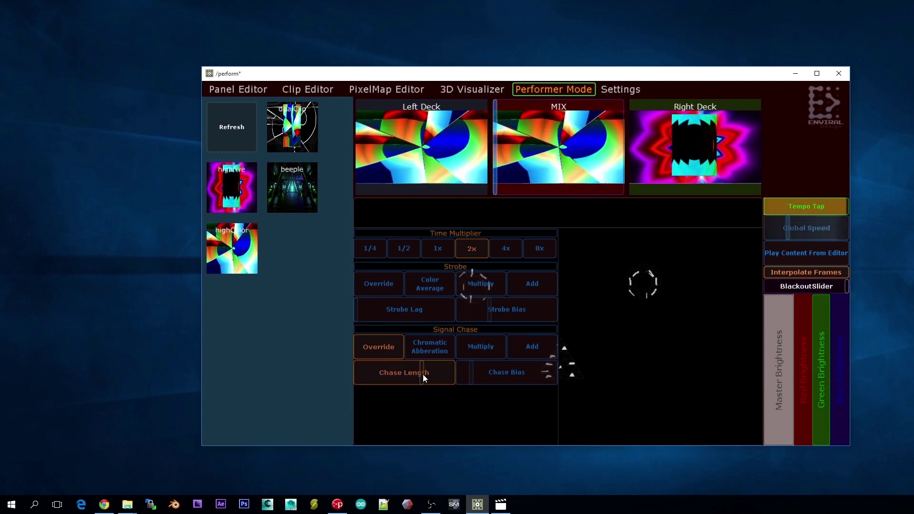
{"action": "mouse_move", "coordinate": [423, 374]}
{"action": "left_mouse_down"}
{"action": "mouse_move", "coordinate": [431, 375]}
{"action": "mouse_move", "coordinate": [375, 373]}
{"action": "left_mouse_up"}
{"action": "left_click_drag", "start_coordinate": [507, 378], "coordinate": [464, 368]}
{"action": "left_click", "coordinate": [448, 353]}
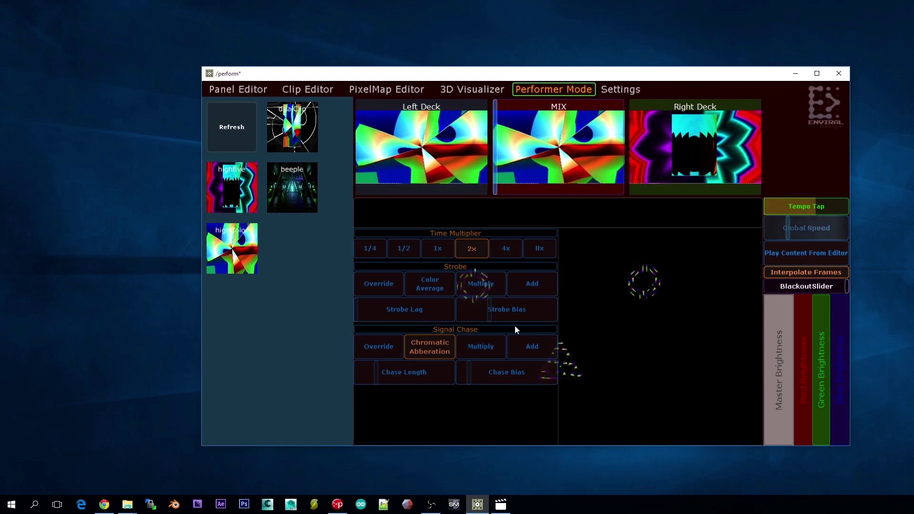
{"action": "left_click_drag", "start_coordinate": [387, 370], "coordinate": [397, 372]}
{"action": "left_click", "coordinate": [476, 349]}
{"action": "left_click", "coordinate": [539, 347]}
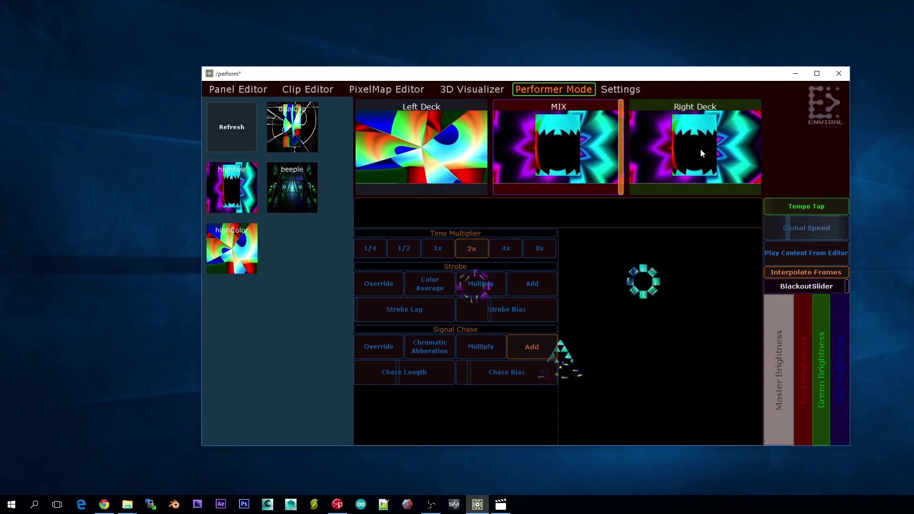
Crossfade briefly to the right deck, then settle on color-average strobe and multiply signal chase.
{"action": "left_click_drag", "start_coordinate": [481, 166], "coordinate": [176, 333]}
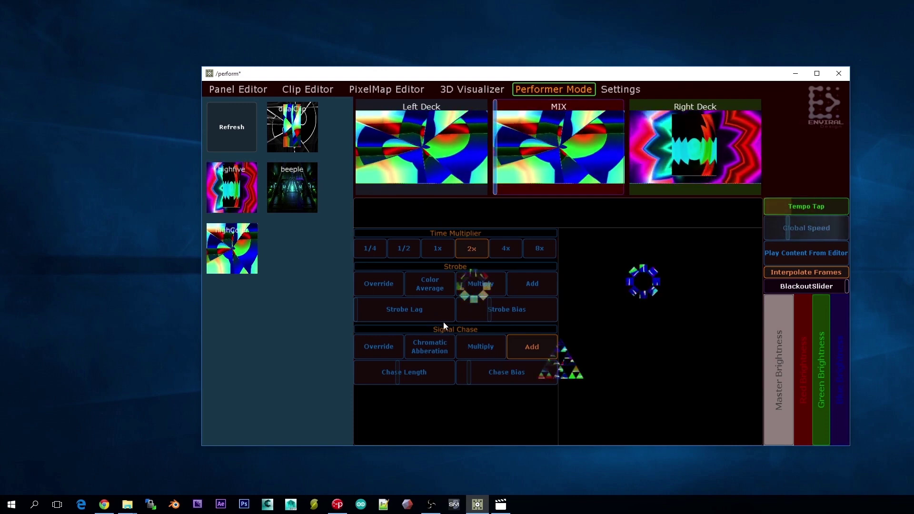
{"action": "left_click", "coordinate": [436, 291]}
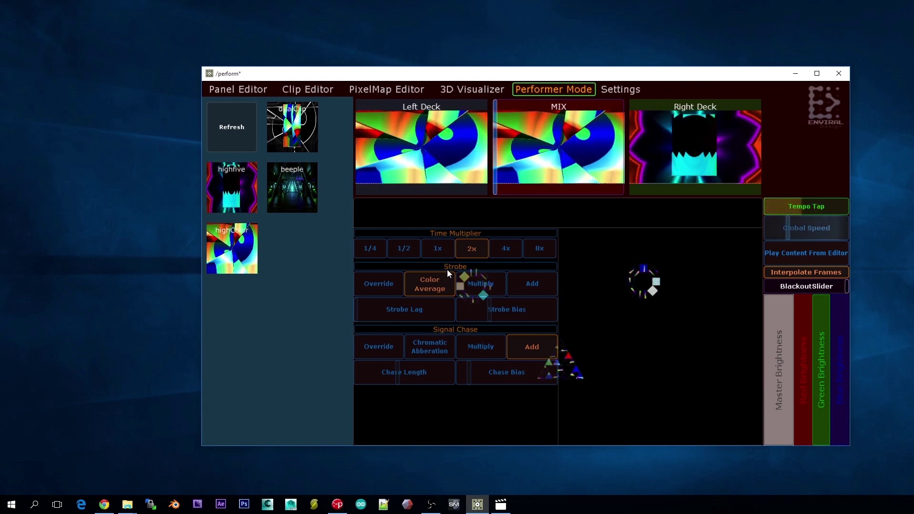
{"action": "left_click", "coordinate": [479, 355]}
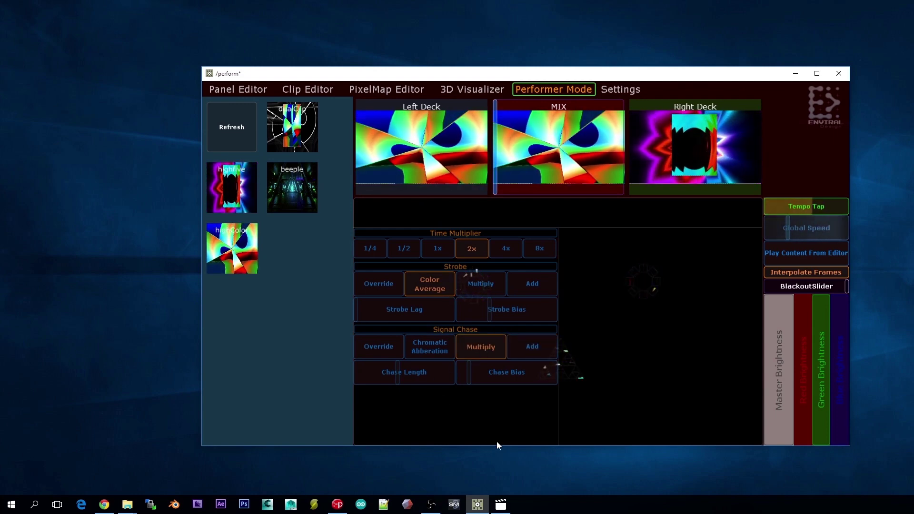
{"action": "left_click", "coordinate": [375, 286]}
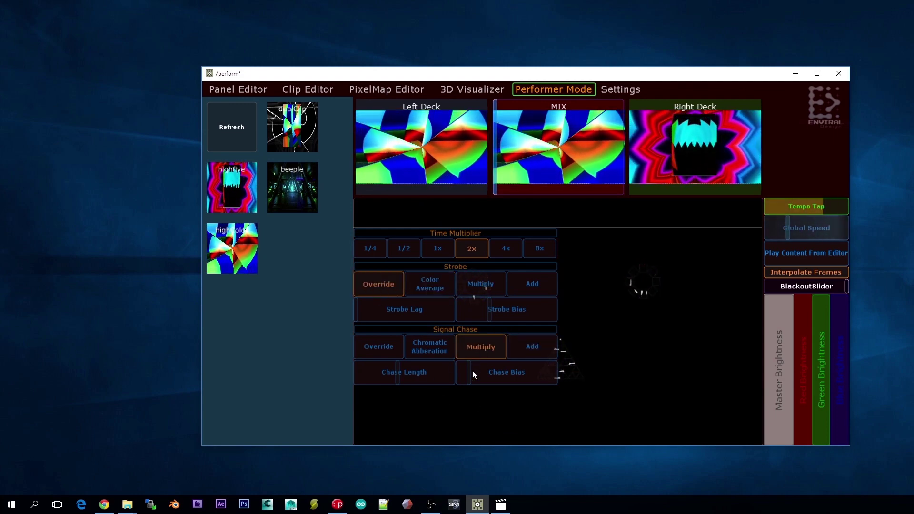
{"action": "left_click", "coordinate": [469, 341]}
{"action": "left_click", "coordinate": [478, 286]}
{"action": "left_click", "coordinate": [478, 349]}
{"action": "left_click", "coordinate": [432, 282]}
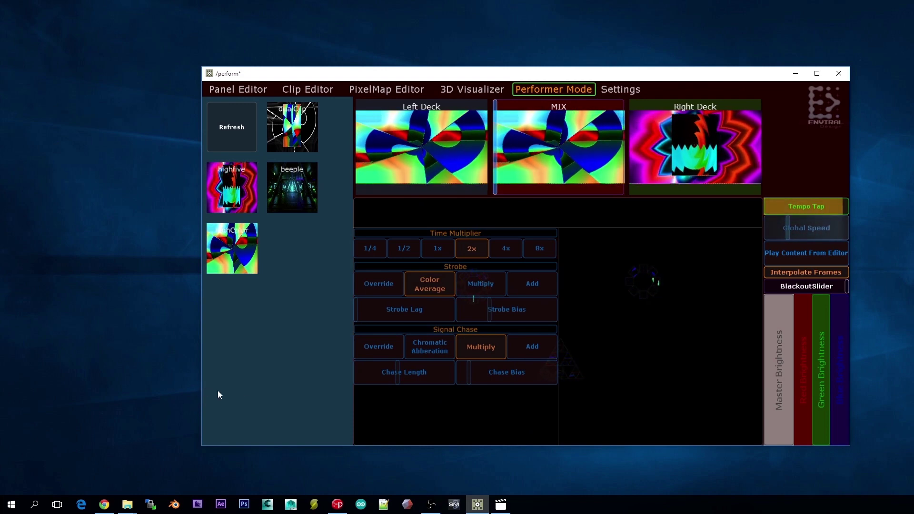
Open dualClip.txt from File Explorer and select its video file path in Notepad.
{"action": "mouse_move", "coordinate": [292, 188]}
{"action": "left_click", "coordinate": [127, 503]}
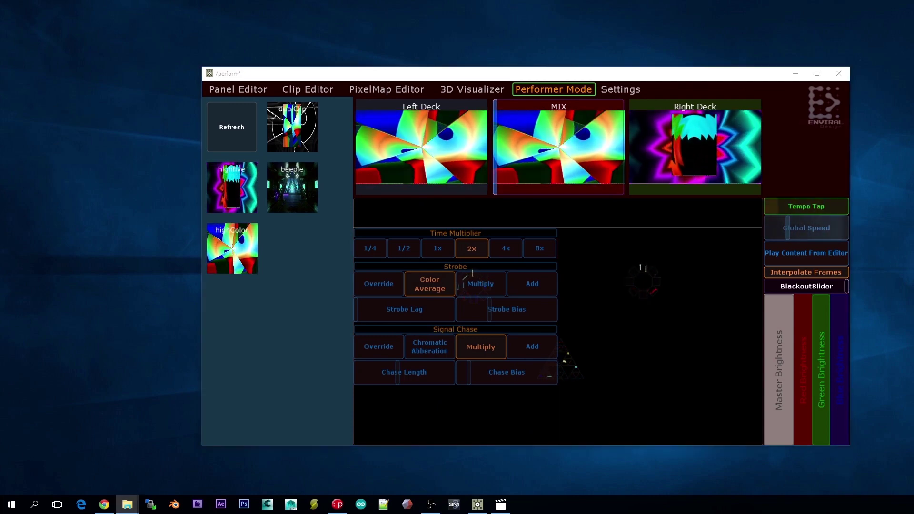
{"action": "double_click", "coordinate": [178, 215]}
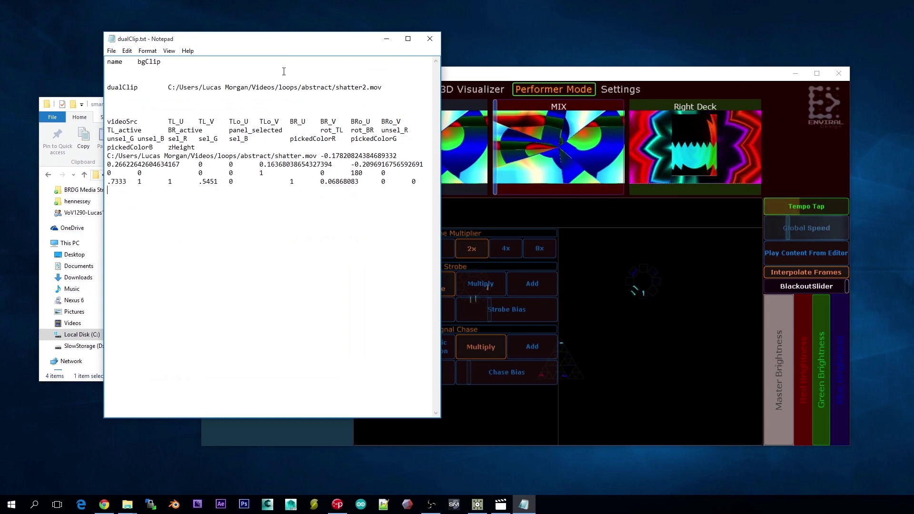
{"action": "left_click_drag", "start_coordinate": [318, 155], "coordinate": [109, 157]}
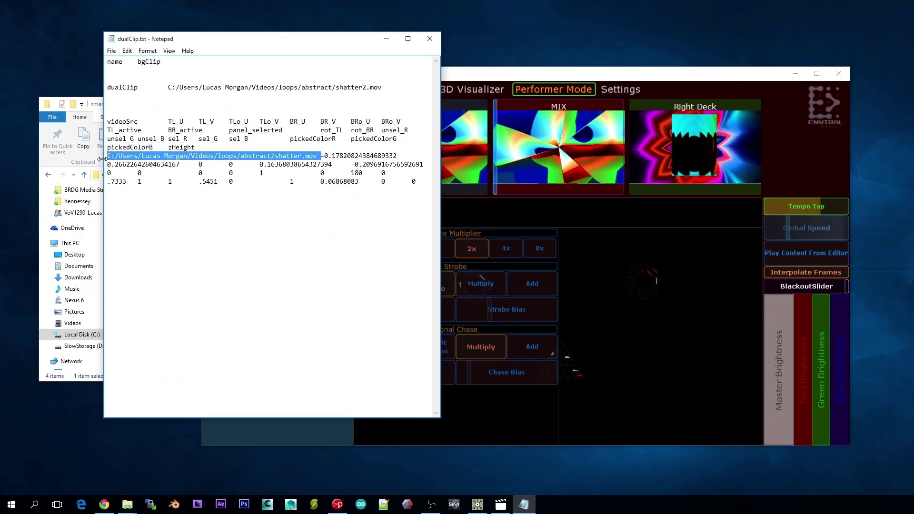
Close Notepad and bring up PixelMapper's Settings tab.
{"action": "left_click", "coordinate": [435, 37]}
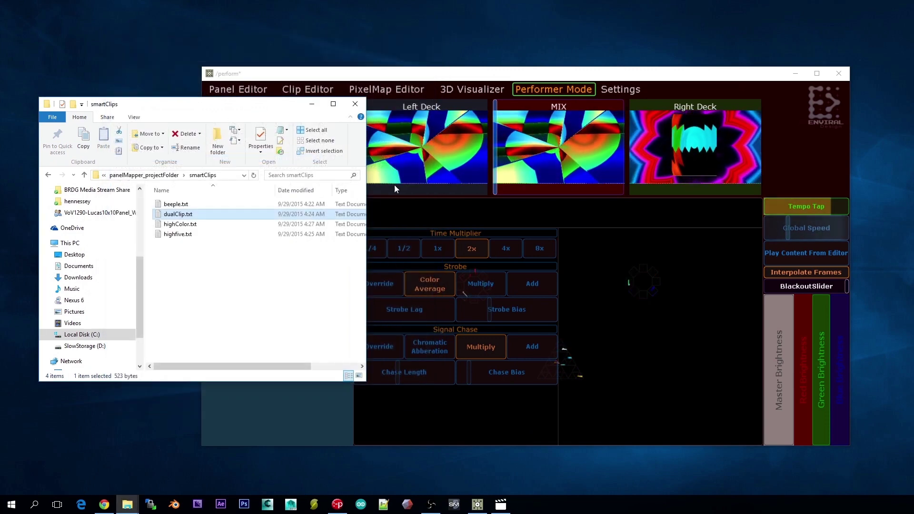
{"action": "left_click", "coordinate": [508, 89]}
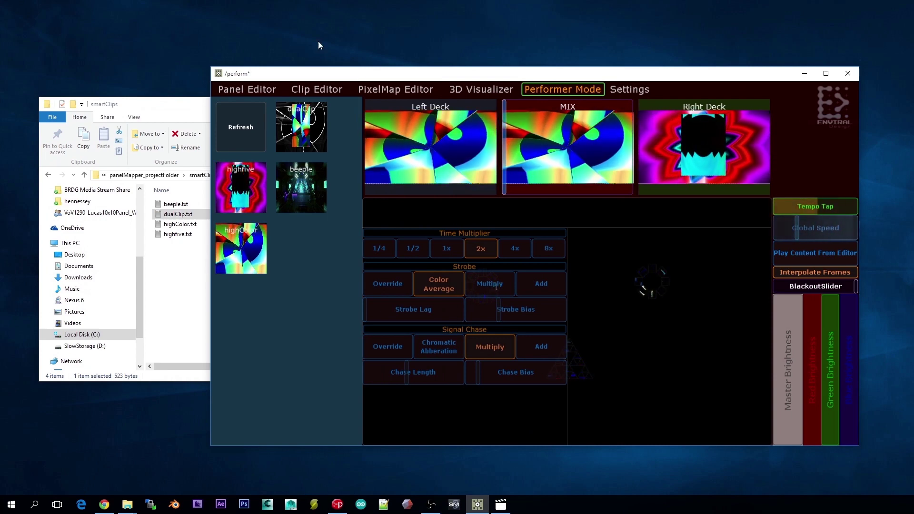
{"action": "left_click", "coordinate": [612, 92]}
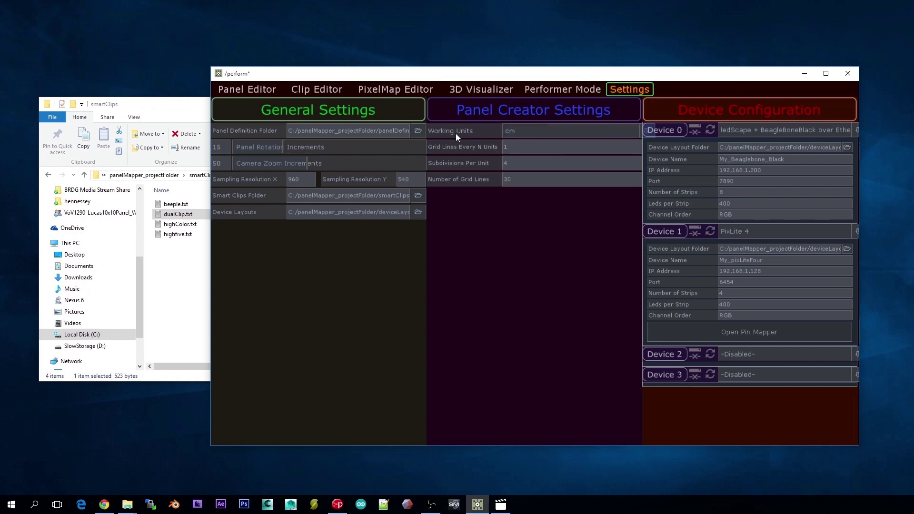
{"action": "left_click_drag", "start_coordinate": [311, 134], "coordinate": [426, 135]}
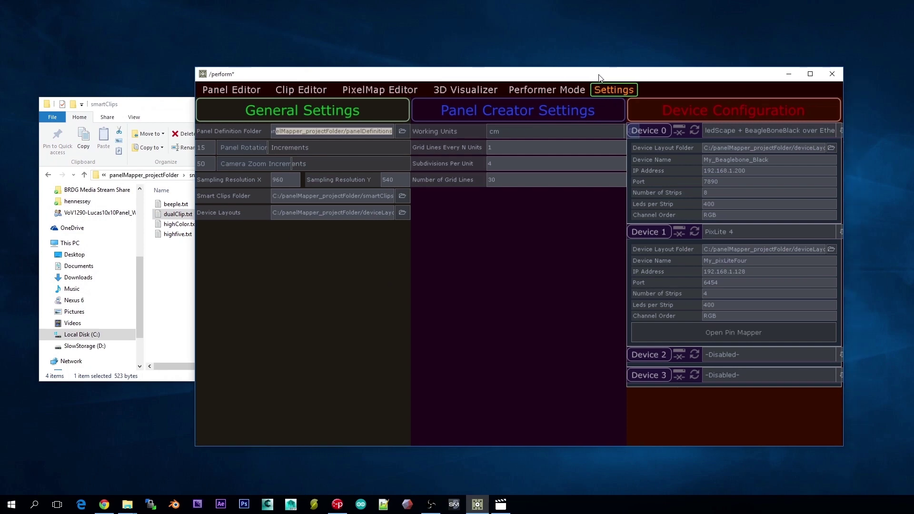
{"action": "mouse_move", "coordinate": [614, 79]}
{"action": "left_mouse_down"}
{"action": "mouse_move", "coordinate": [570, 78]}
{"action": "mouse_move", "coordinate": [575, 68]}
{"action": "left_mouse_up"}
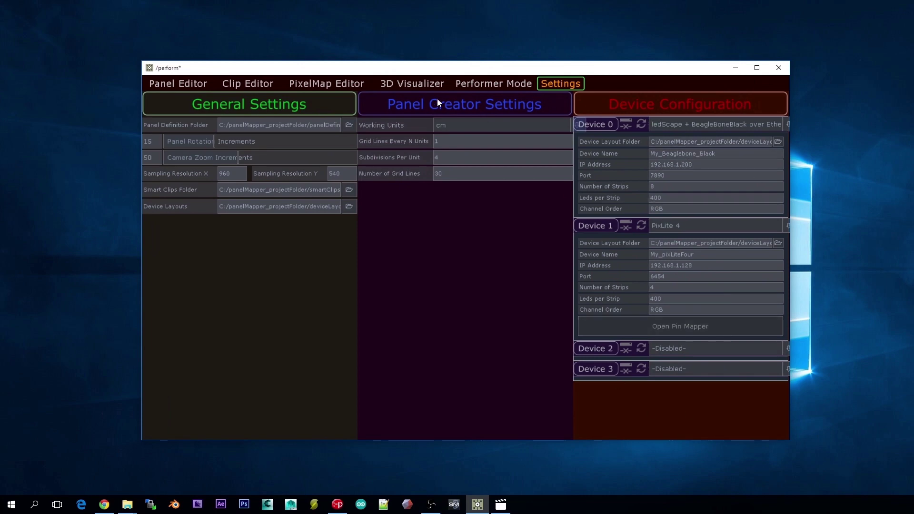
{"action": "left_click", "coordinate": [441, 82]}
{"action": "left_click", "coordinate": [336, 84]}
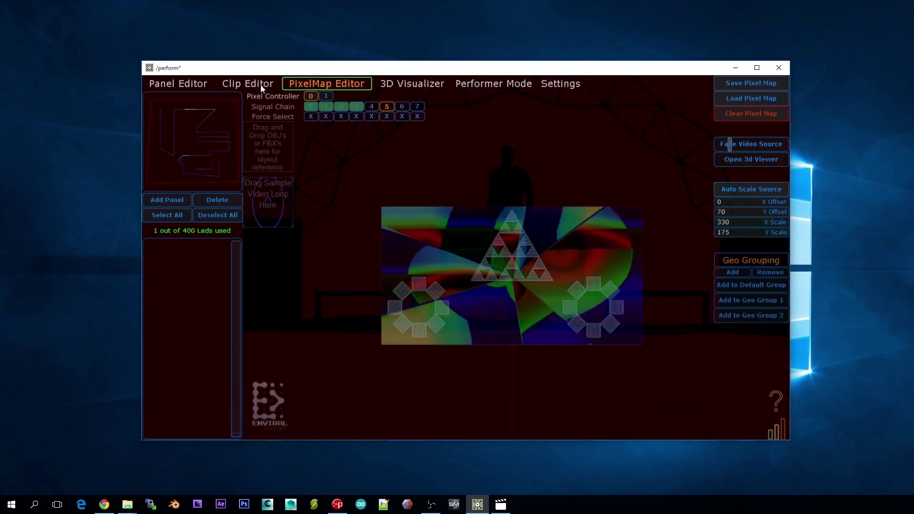
{"action": "left_click", "coordinate": [265, 81]}
{"action": "left_click", "coordinate": [361, 84]}
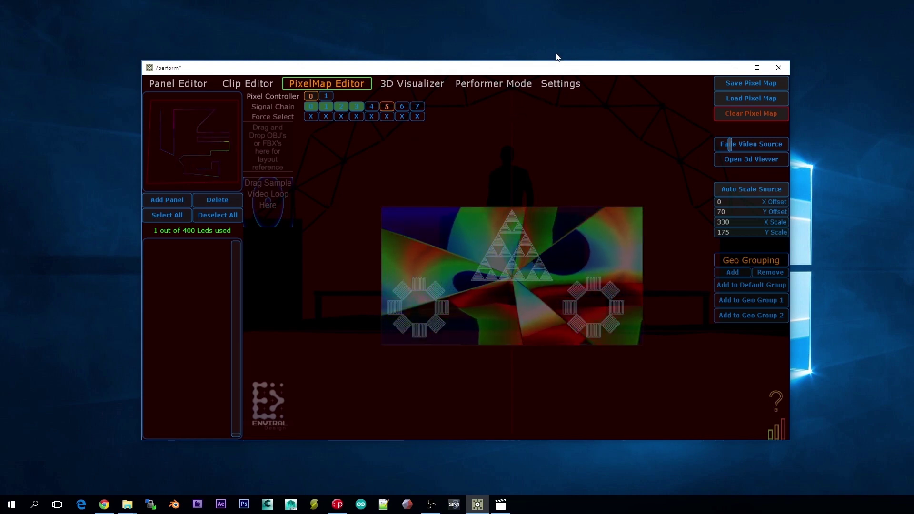
{"action": "left_click", "coordinate": [562, 87]}
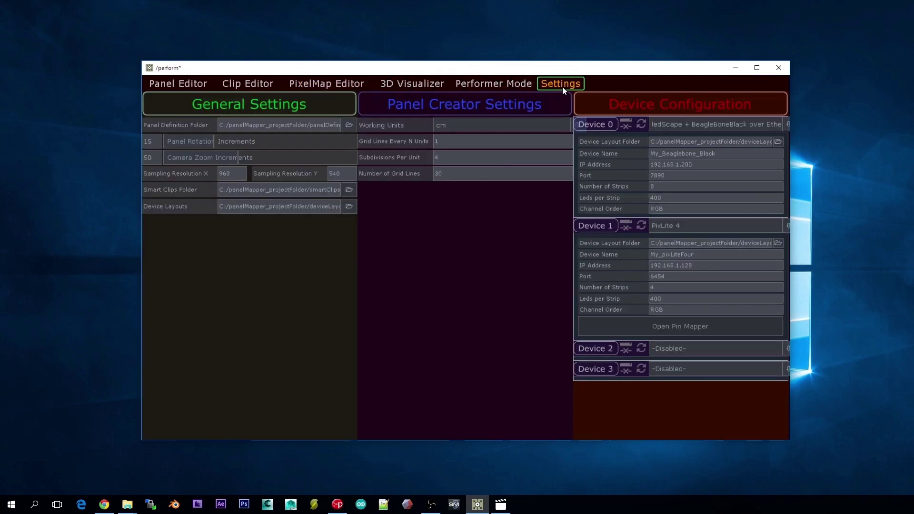
View Device 0's type choices, then select Device 1's name My_pixLiteFour.
{"action": "left_click", "coordinate": [716, 128]}
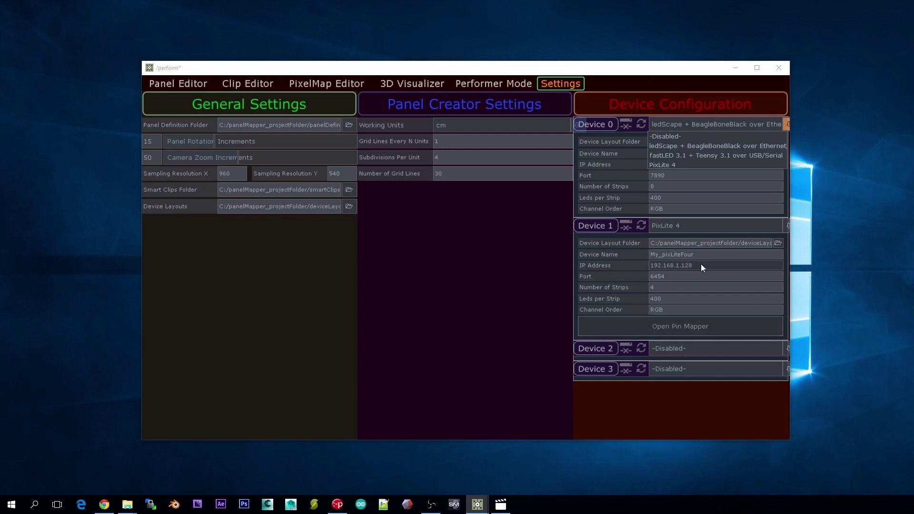
{"action": "left_click", "coordinate": [730, 246]}
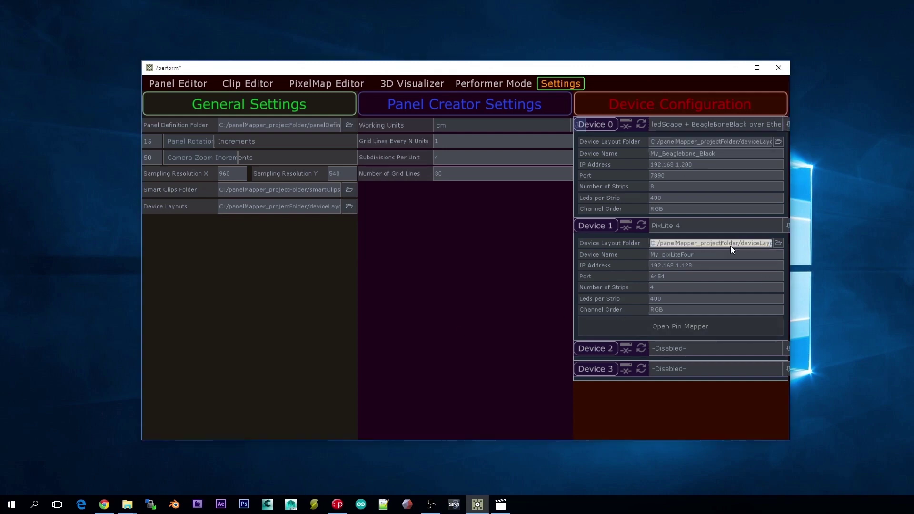
{"action": "left_click", "coordinate": [697, 257]}
{"action": "double_click", "coordinate": [696, 257]}
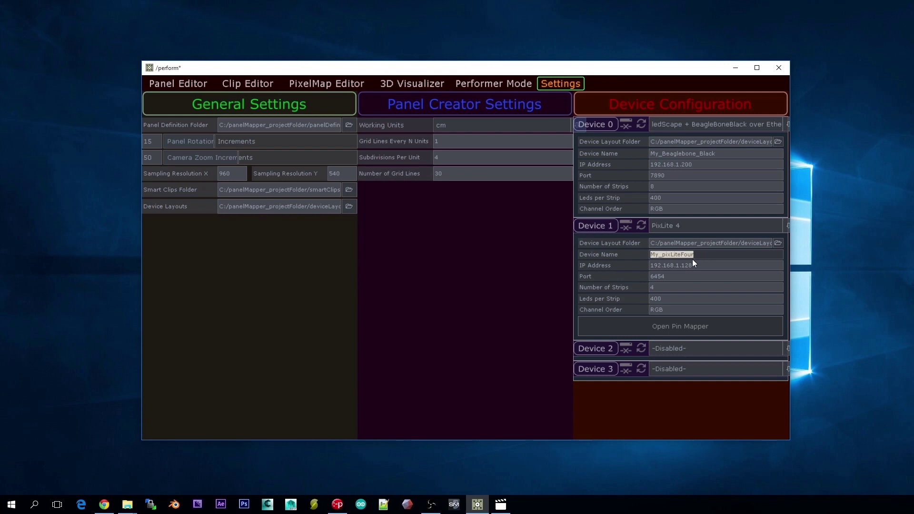
Select Device 1's IP 192.168.1.128, port 6454, strip count 4, and channel order RGB.
{"action": "double_click", "coordinate": [694, 263]}
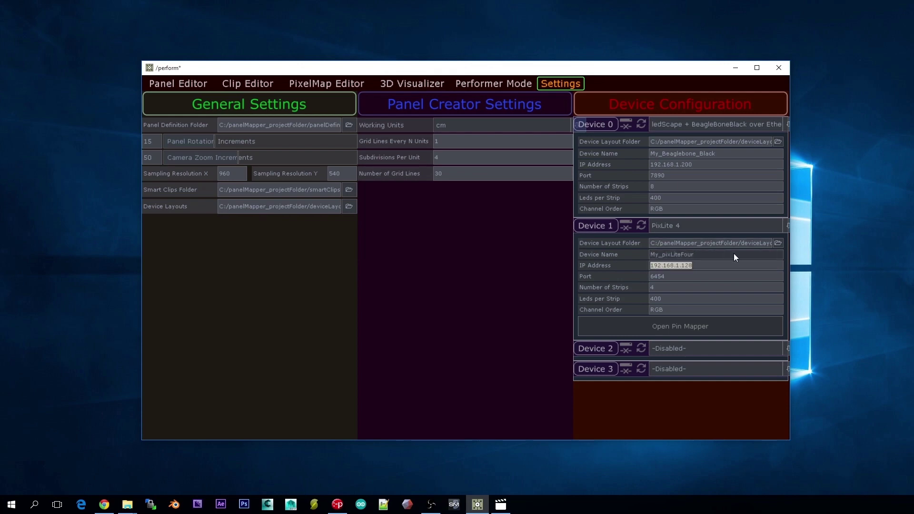
{"action": "double_click", "coordinate": [687, 277]}
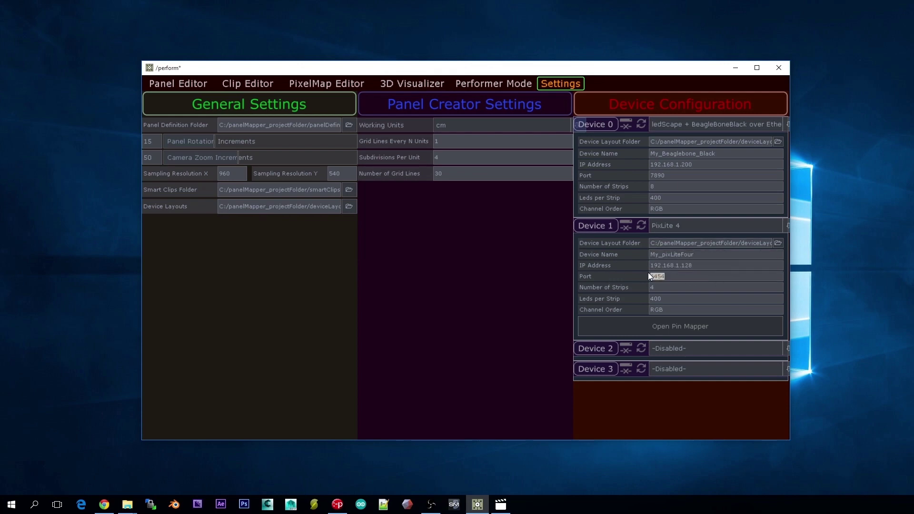
{"action": "left_click", "coordinate": [661, 288]}
{"action": "double_click", "coordinate": [665, 288]}
{"action": "type", "text": "7"}
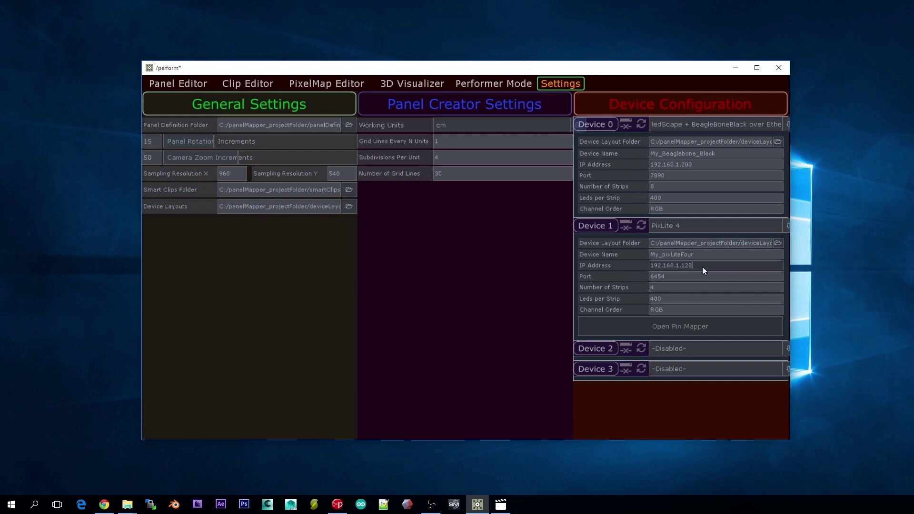
{"action": "left_click", "coordinate": [673, 308]}
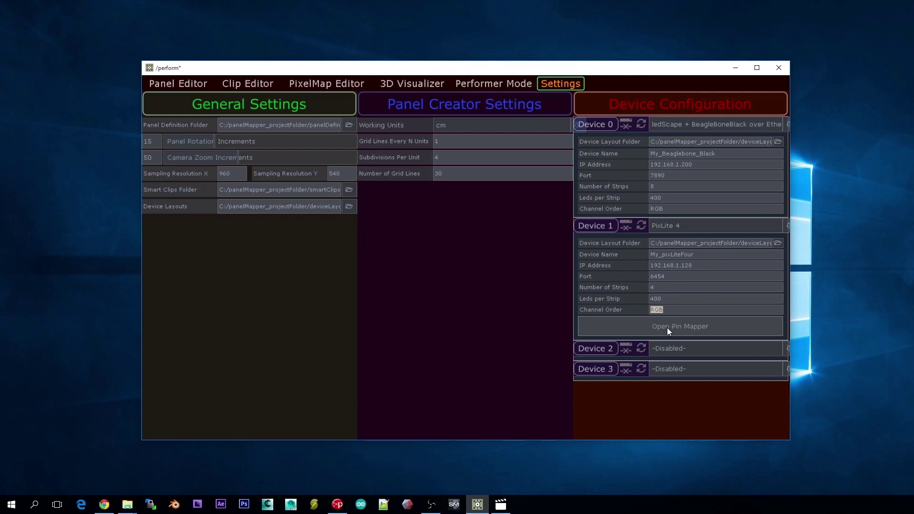
{"action": "left_click", "coordinate": [667, 328]}
{"action": "mouse_move", "coordinate": [347, 94]}
{"action": "left_mouse_down"}
{"action": "mouse_move", "coordinate": [513, 182]}
{"action": "mouse_move", "coordinate": [506, 202]}
{"action": "mouse_move", "coordinate": [481, 202]}
{"action": "left_mouse_up"}
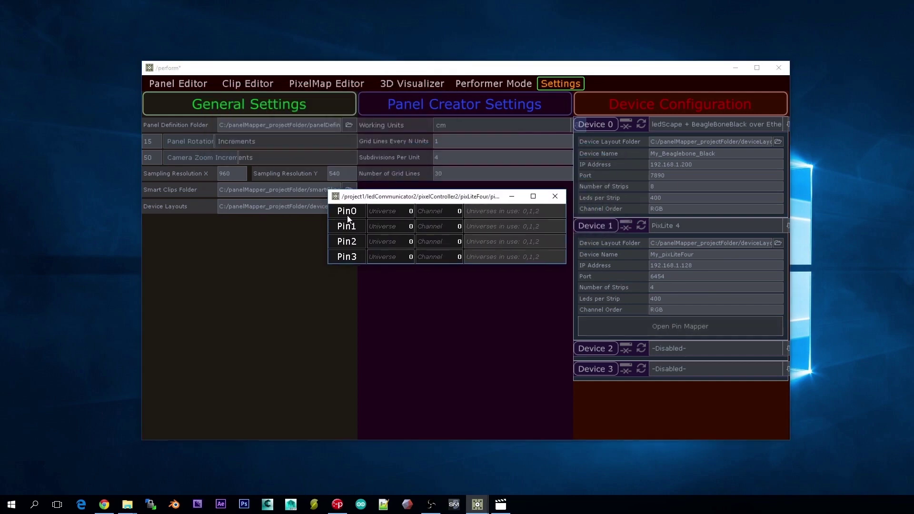
{"action": "left_click", "coordinate": [662, 290]}
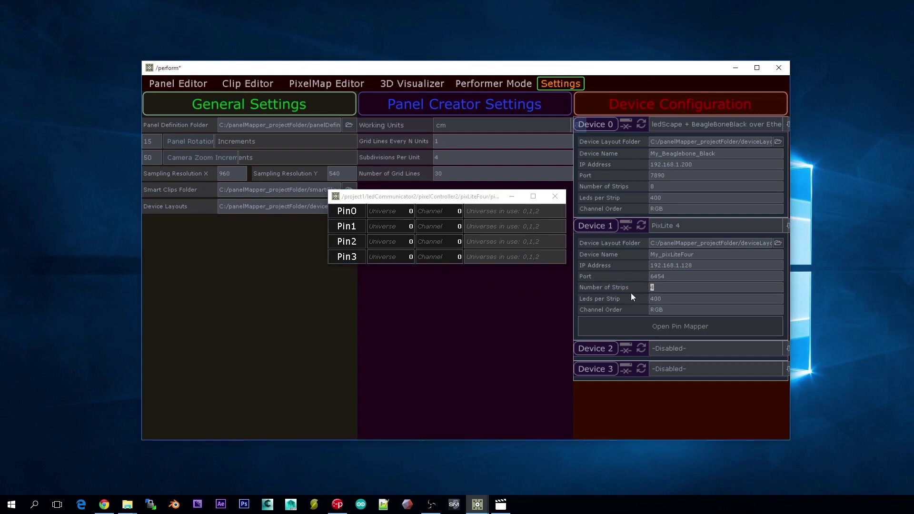
{"action": "left_click", "coordinate": [426, 207]}
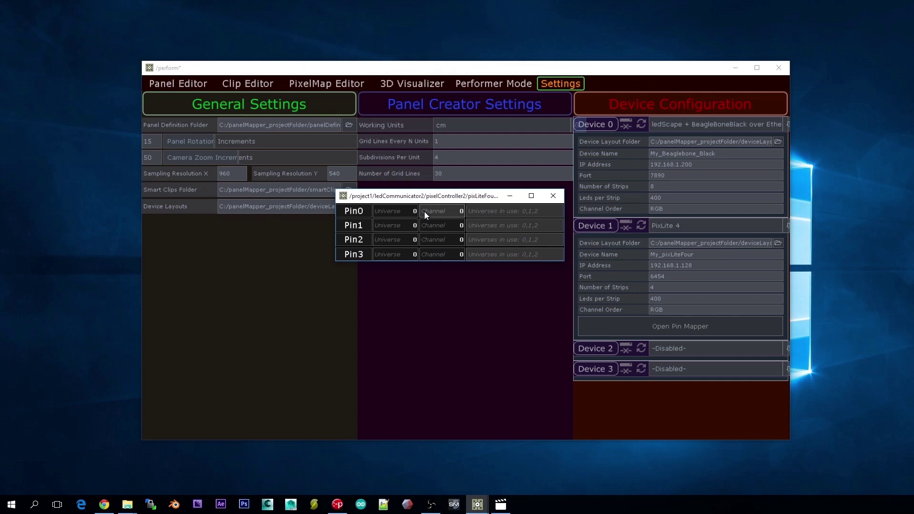
{"action": "left_click", "coordinate": [396, 210]}
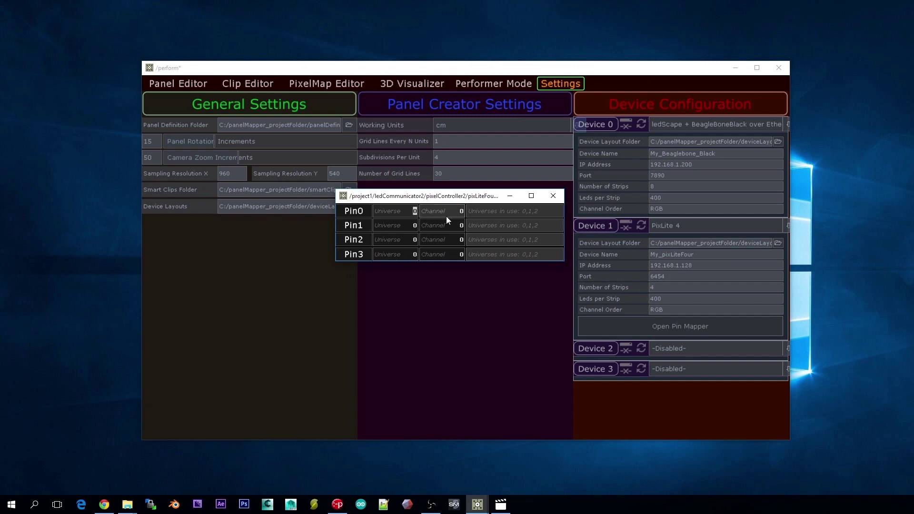
{"action": "left_click", "coordinate": [393, 228]}
{"action": "left_click", "coordinate": [459, 212]}
{"action": "left_click", "coordinate": [400, 212]}
{"action": "left_click", "coordinate": [431, 212]}
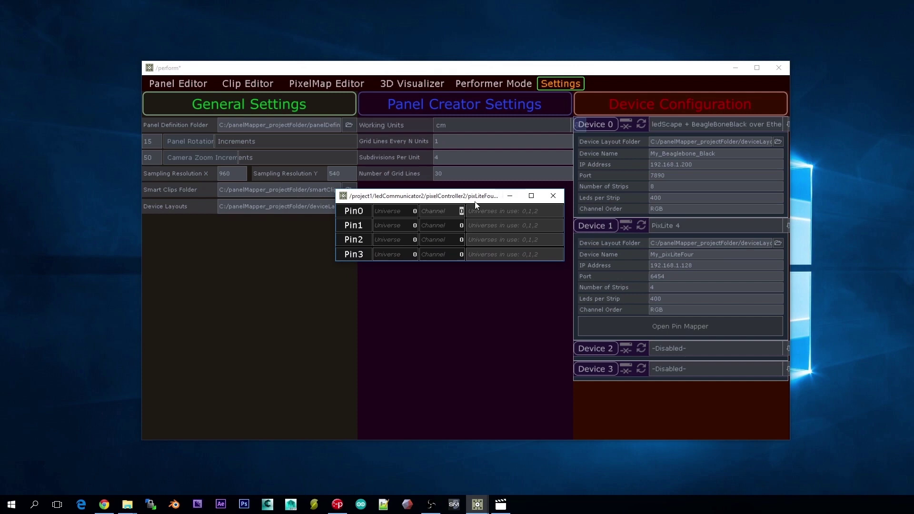
{"action": "left_click", "coordinate": [553, 198]}
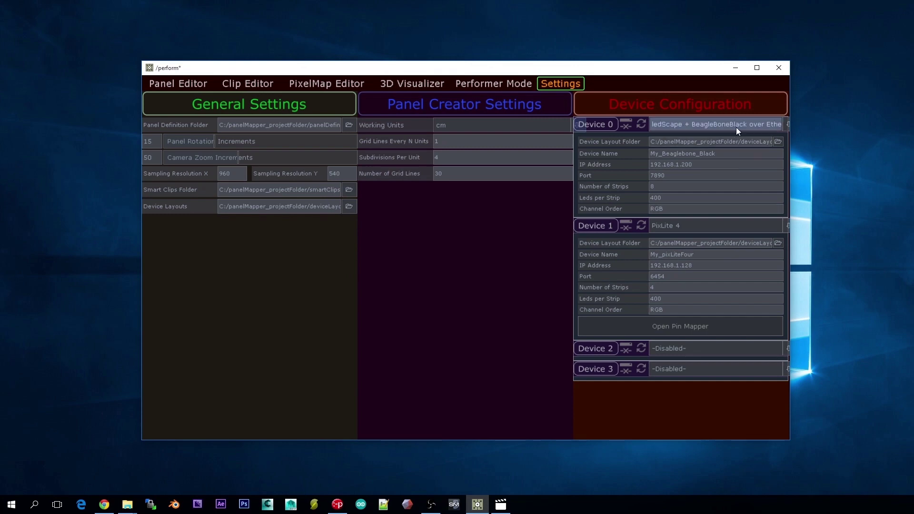
{"action": "left_click", "coordinate": [675, 128]}
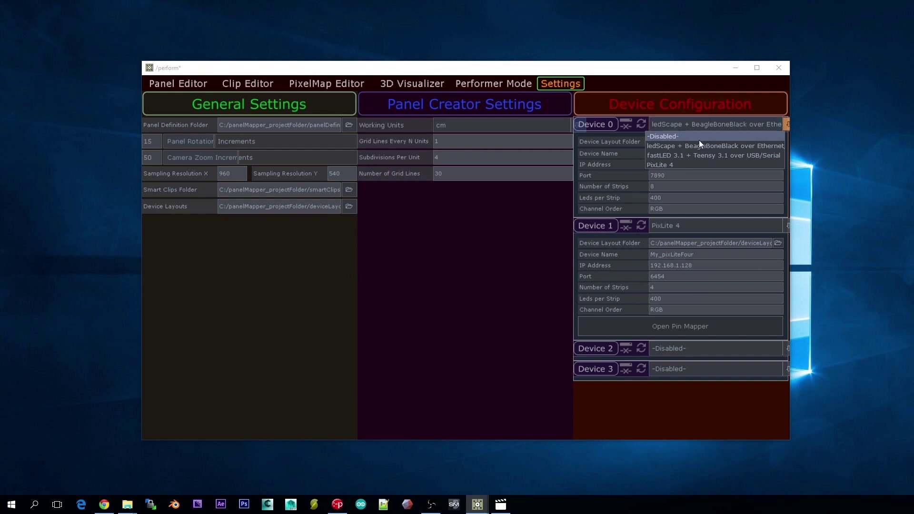
{"action": "left_click", "coordinate": [668, 123]}
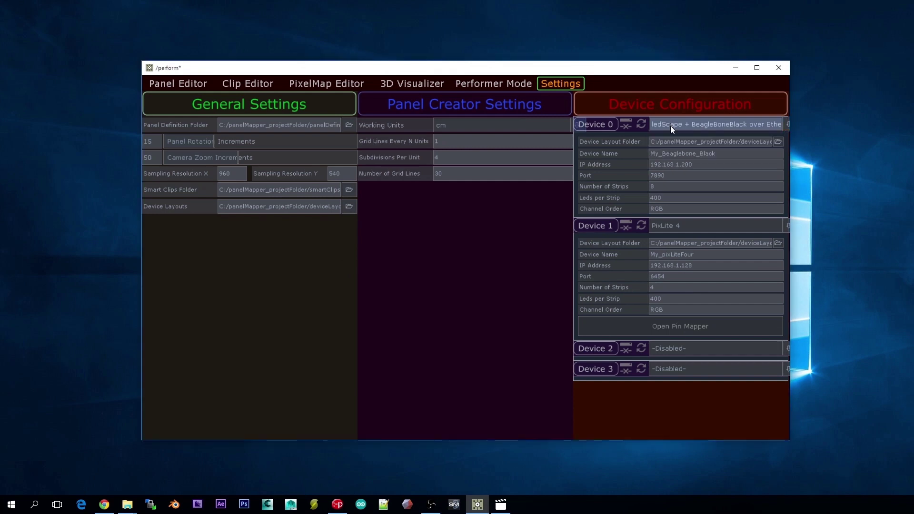
{"action": "left_click", "coordinate": [670, 126]}
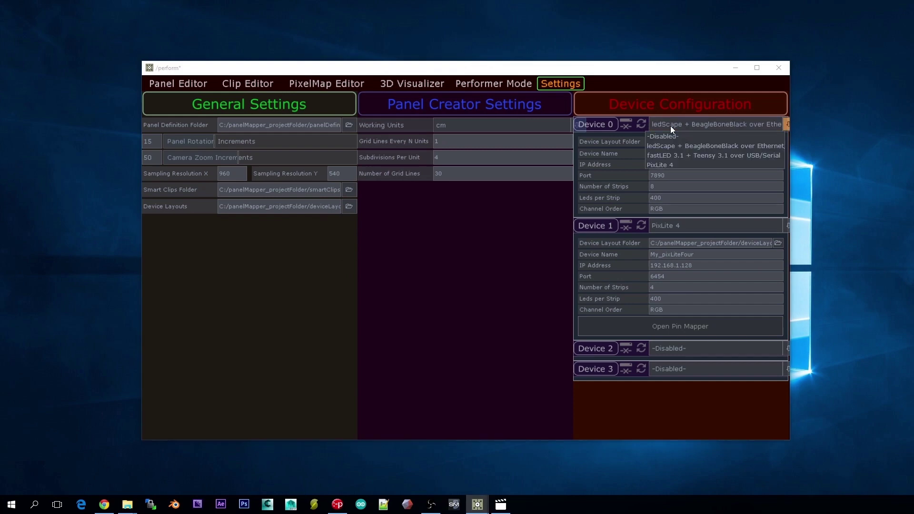
{"action": "left_click", "coordinate": [672, 126]}
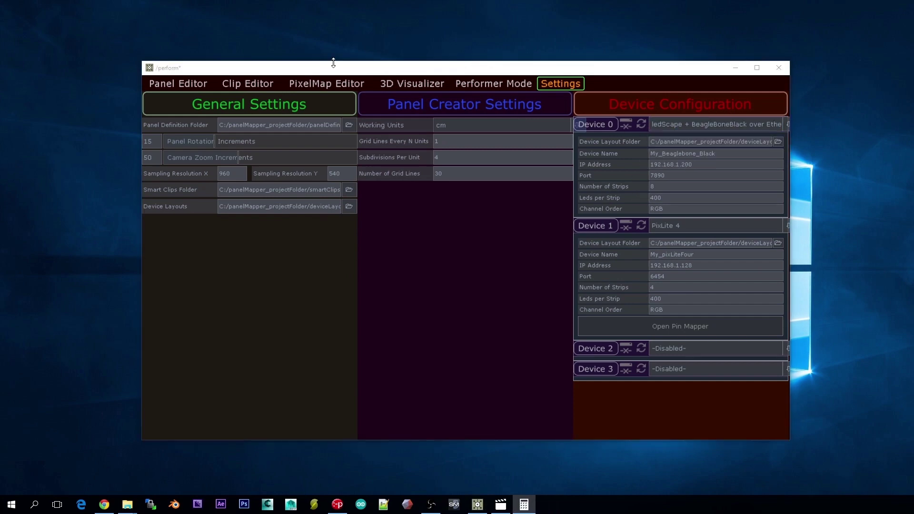
Compute 400×8 = 3,200 and 500×8 = 4,000 in Calculator, clearing each result.
{"action": "left_click_drag", "start_coordinate": [9, 135], "coordinate": [39, 136]}
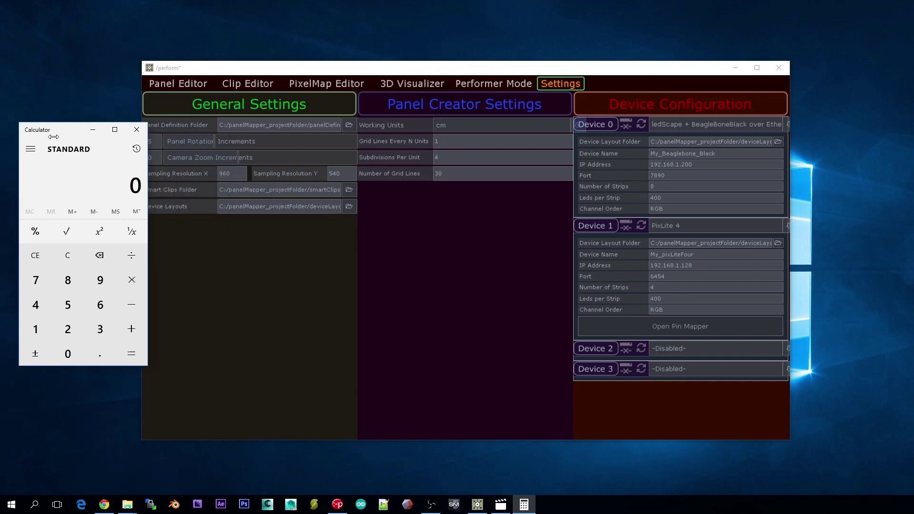
{"action": "type", "text": "400*8"}
{"action": "key", "text": "Return"}
{"action": "left_click_drag", "start_coordinate": [42, 130], "coordinate": [56, 133]}
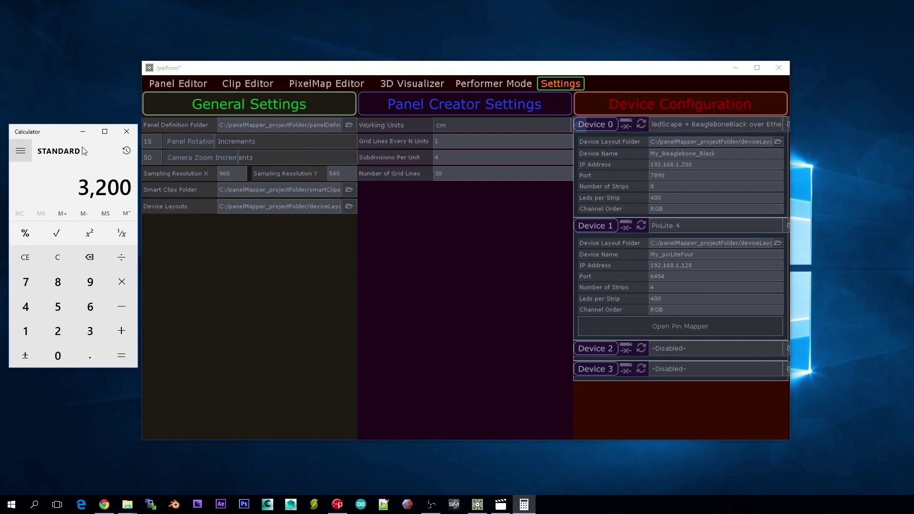
{"action": "key", "text": "Delete"}
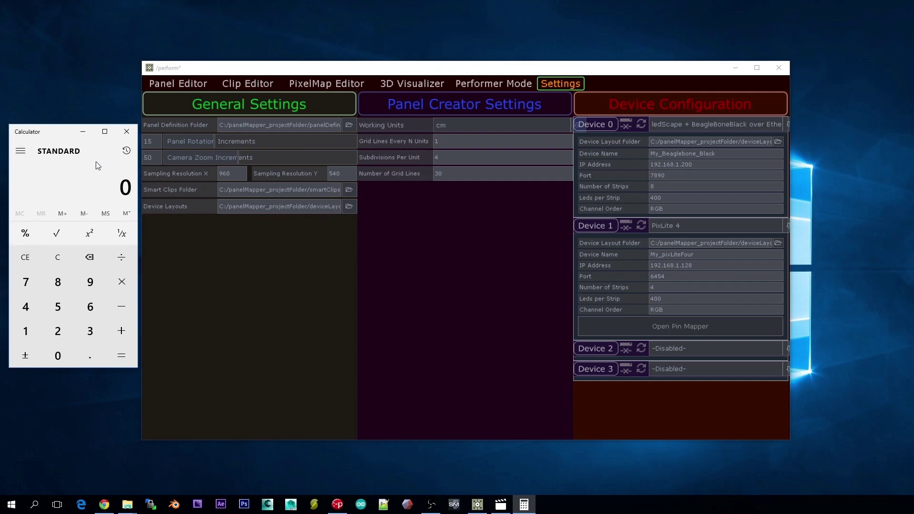
{"action": "type", "text": "500"}
{"action": "type", "text": "8"}
{"action": "key", "text": "Return"}
{"action": "left_click_drag", "start_coordinate": [69, 138], "coordinate": [62, 136]}
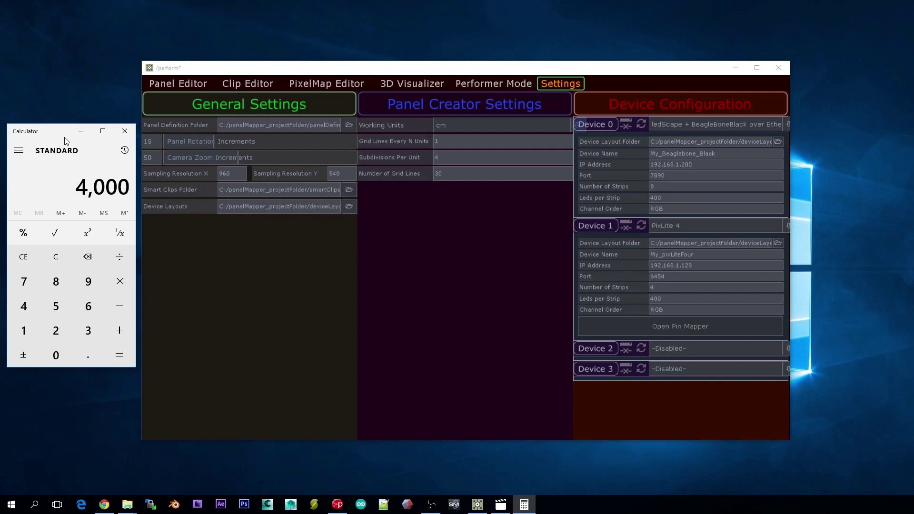
{"action": "key", "text": "Escape"}
{"action": "type", "text": "6"}
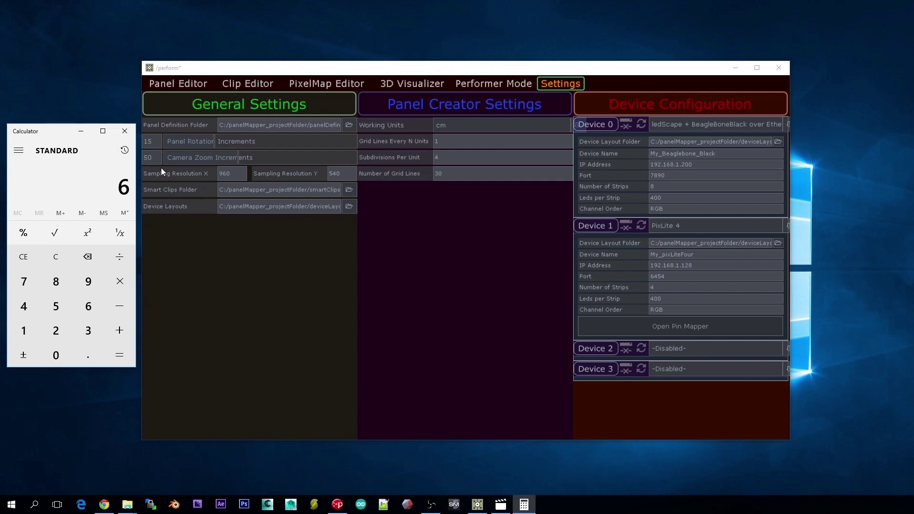
Compute 400×4 = 1,600, add 3,200 for a 4,800 total, then clear.
{"action": "key", "text": "Escape"}
{"action": "type", "text": "400"}
{"action": "type", "text": "*4"}
{"action": "key", "text": "Return"}
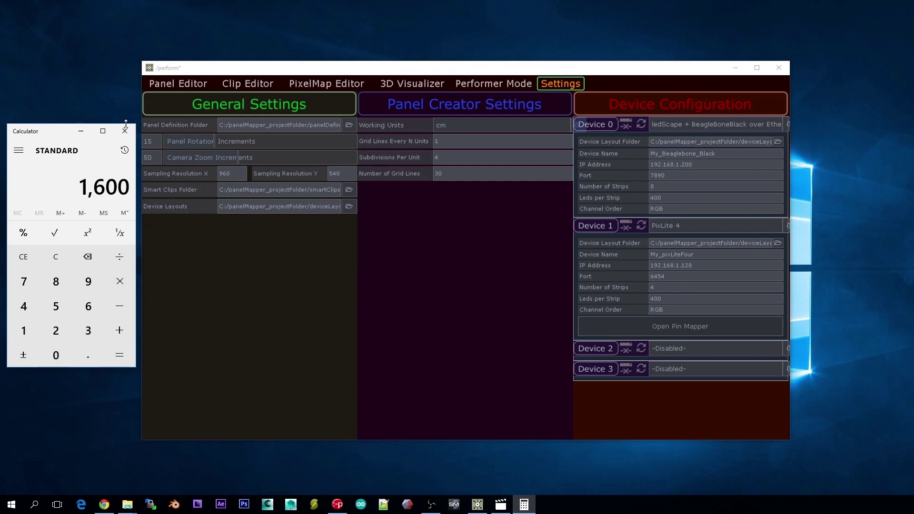
{"action": "type", "text": "+3200"}
{"action": "key", "text": "Return"}
{"action": "left_click", "coordinate": [53, 256]}
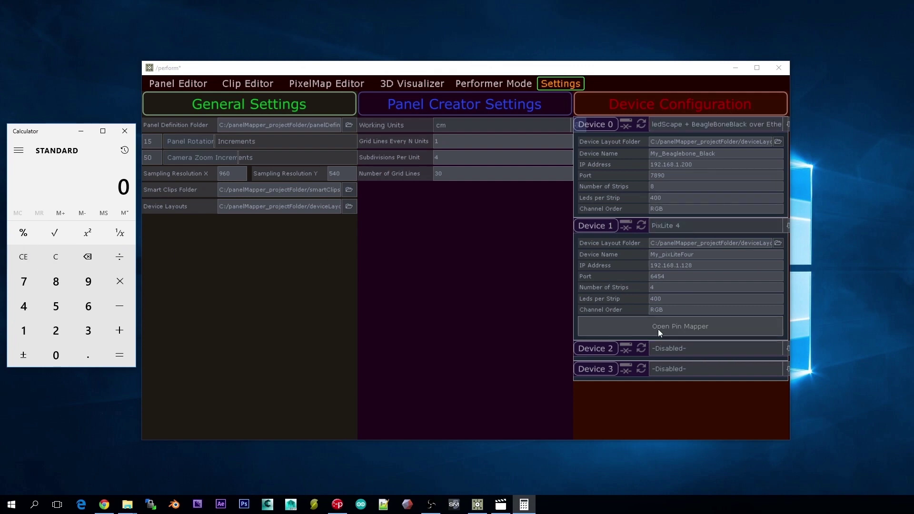
Flip between the Panel and Clip Editor tabs, pan the panel grid, then open the PixelMap Editor.
{"action": "left_click", "coordinate": [187, 83]}
{"action": "left_click", "coordinate": [268, 89]}
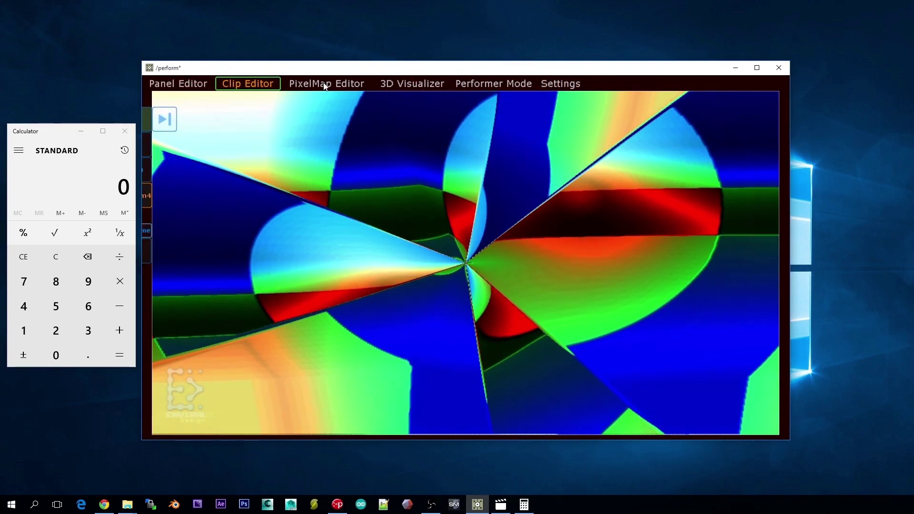
{"action": "left_click", "coordinate": [322, 84]}
{"action": "left_click", "coordinate": [260, 83]}
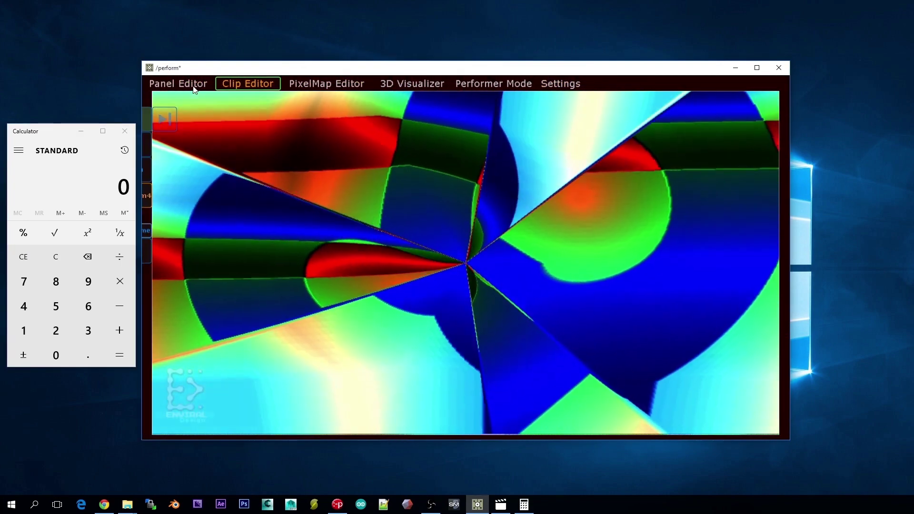
{"action": "left_click", "coordinate": [178, 83]}
{"action": "left_click_drag", "start_coordinate": [330, 300], "coordinate": [369, 253]}
{"action": "left_click", "coordinate": [346, 86]}
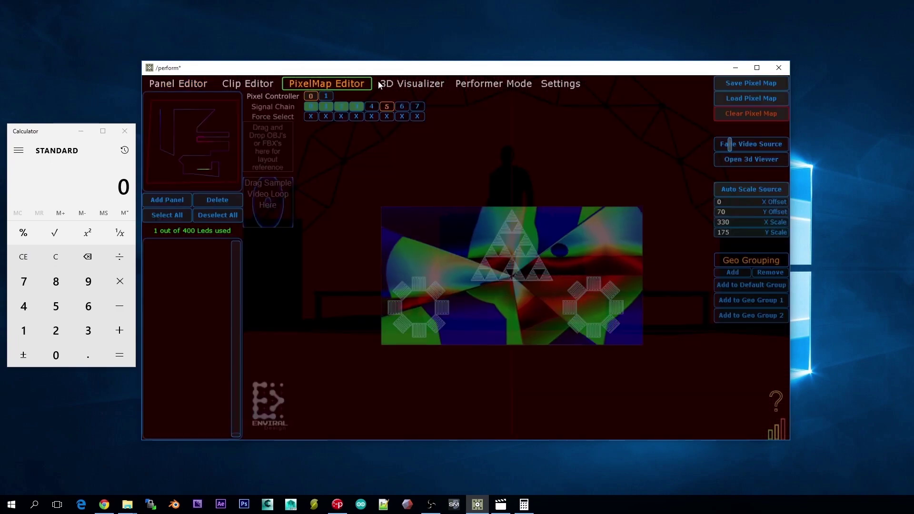